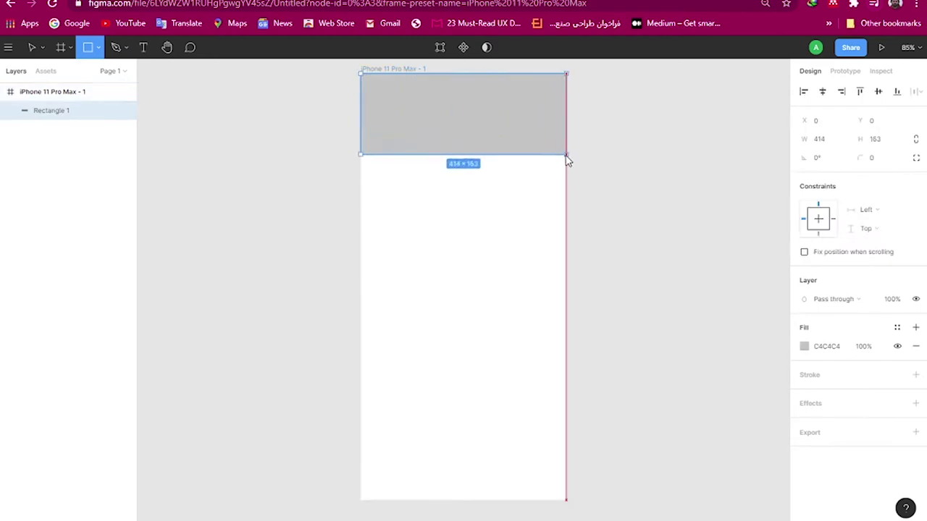
Round the header's bottom corners to a 32 radius with corner smoothing
click(916, 157)
text(32)
key(Tab)
text(32)
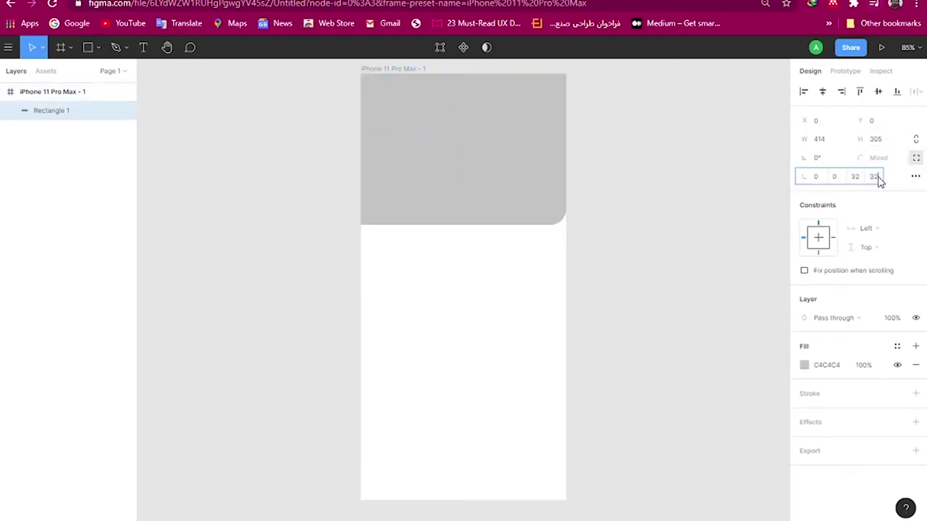
click(916, 176)
drag(660, 205, 733, 211)
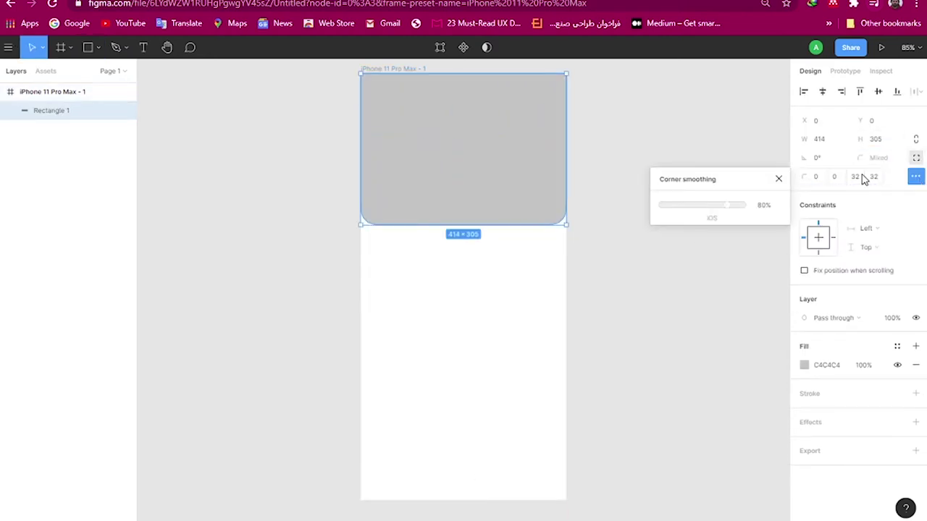
Bend the header's bottom-middle point downward and switch its fill to a linear gradient
double_click(471, 221)
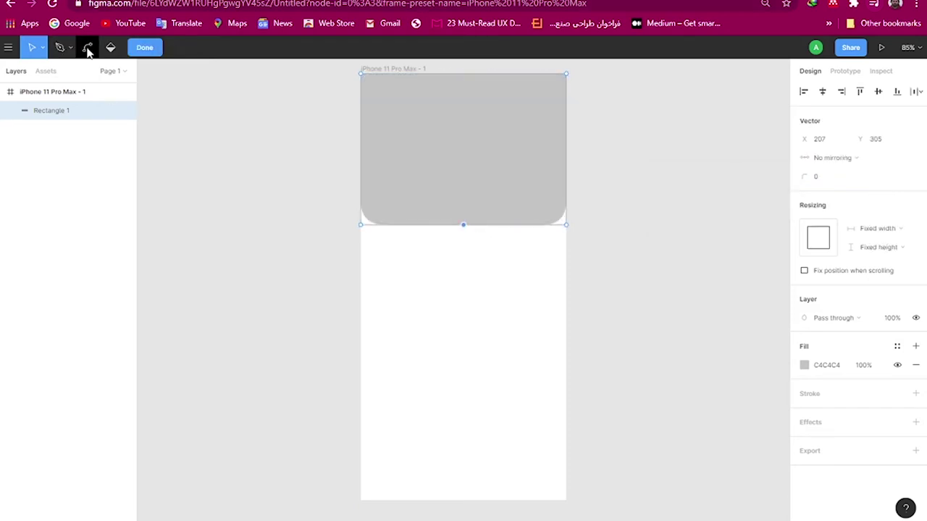
scroll(569, 243, up, 3)
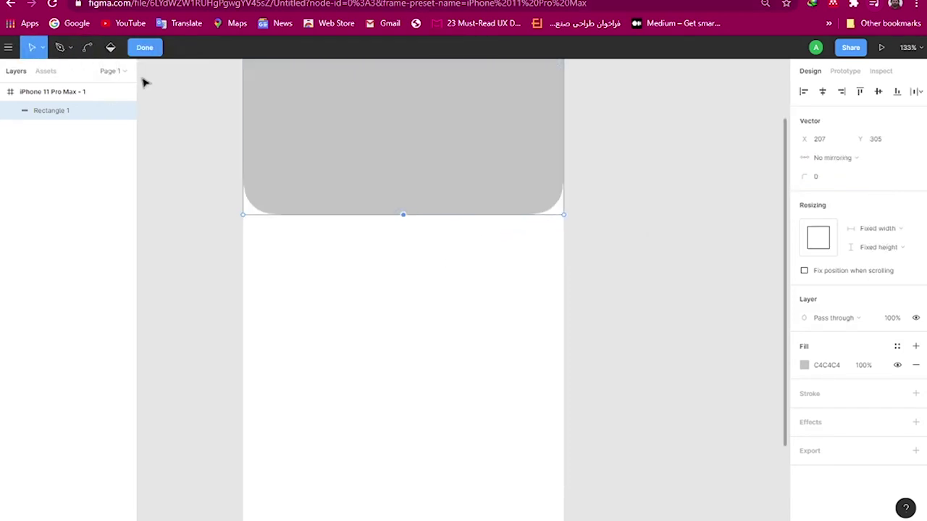
click(87, 47)
key(Down)
key(Down)
key(Down)
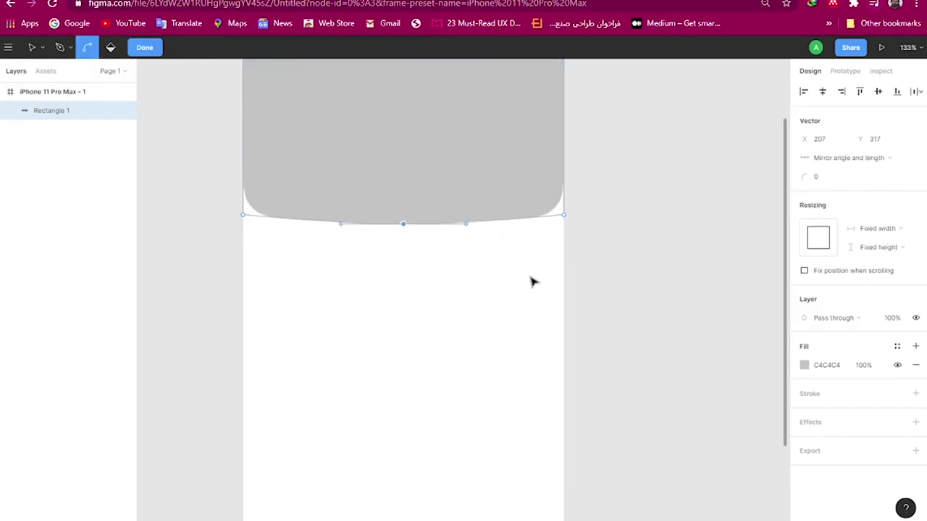
scroll(503, 157, down, 1)
scroll(432, 164, up, 2)
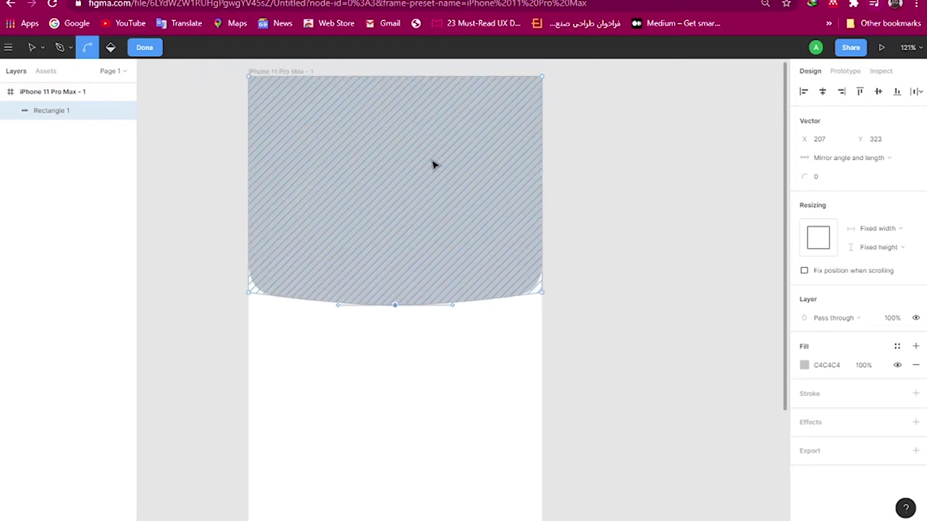
click(804, 365)
text(ffedff)
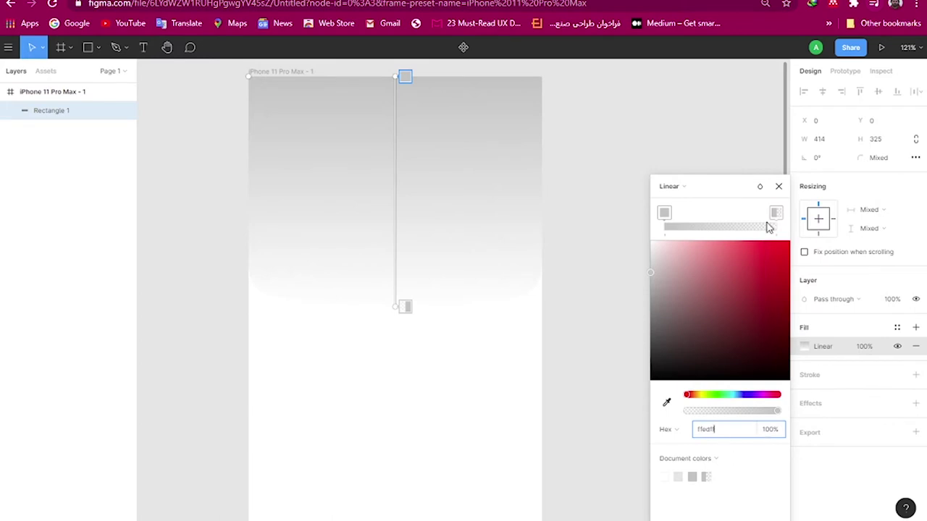
Set the header gradient stops to pale pink ffedff and magenta FF53FF
key(Return)
click(776, 212)
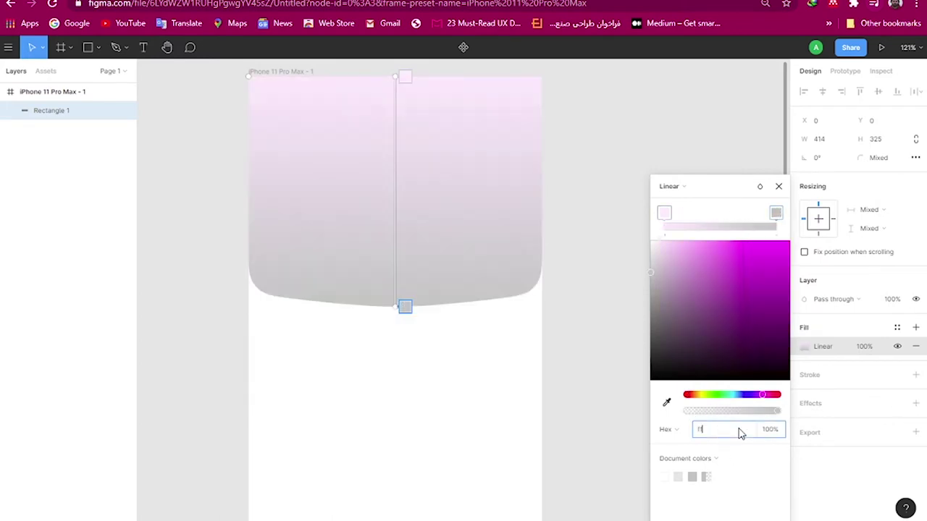
text(ff53)
key(Return)
Add two shadow effects to the header and change both to inner shadows
click(916, 403)
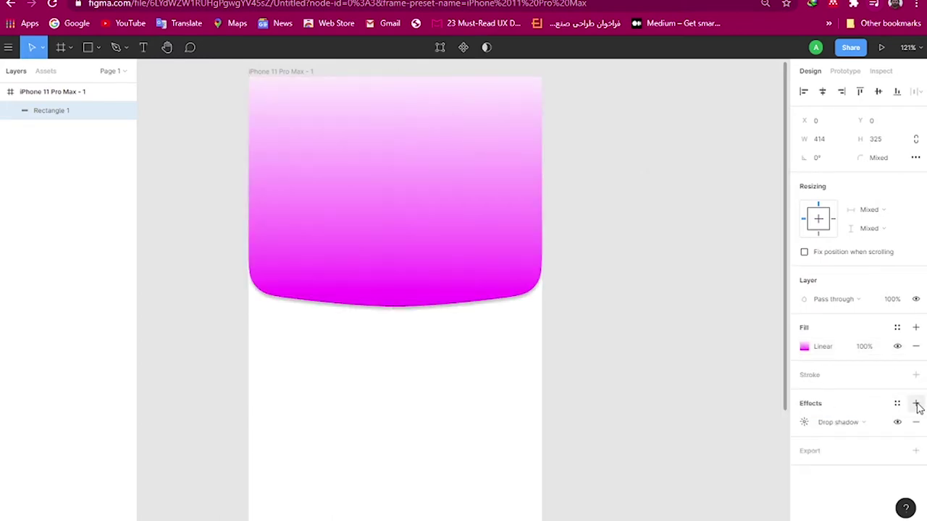
click(804, 441)
text(0)
key(Return)
text(40)
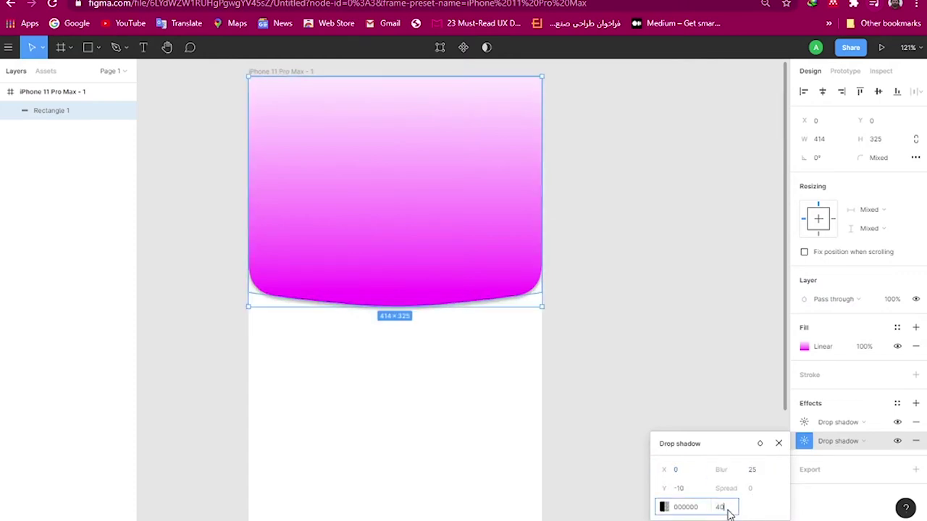
click(663, 507)
click(846, 441)
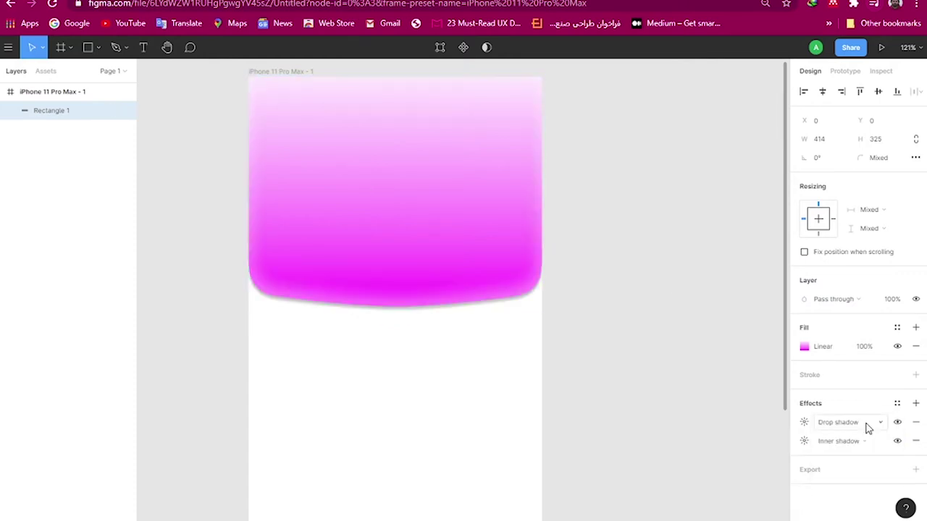
click(869, 422)
click(855, 409)
Give the inner shadow X 17, Y 17 and blur 45
click(804, 422)
text(17)
click(688, 470)
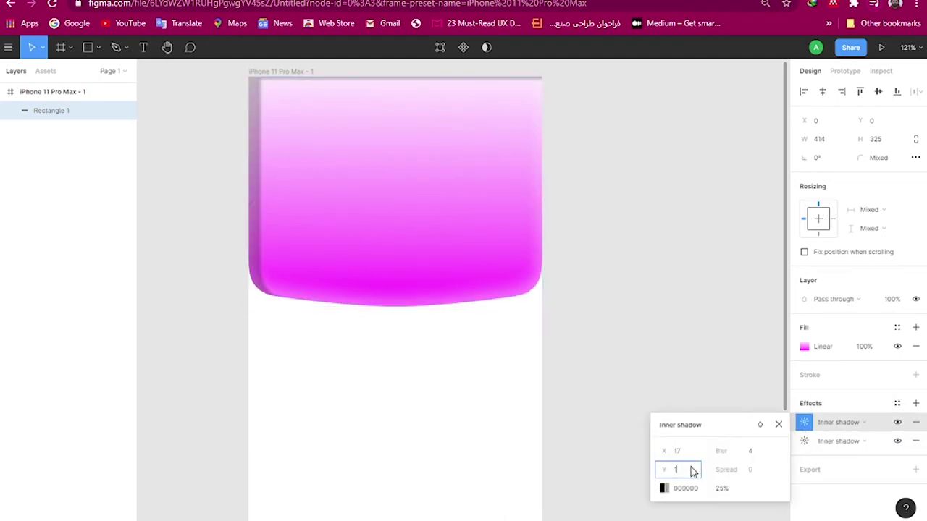
text(17)
click(749, 450)
text(45)
key(Return)
Make the inner shadow colour white FFFFFF at 10% opacity
click(664, 488)
drag(551, 261, 396, 180)
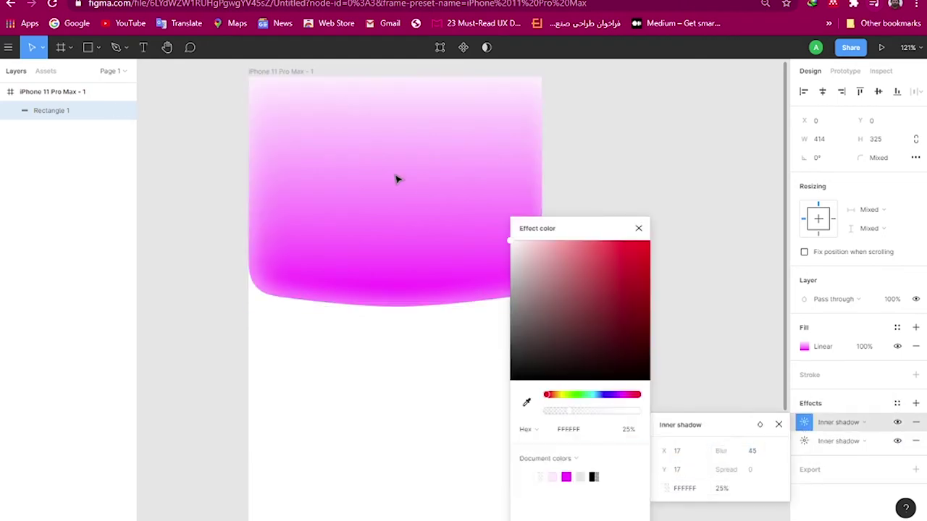
triple_click(722, 488)
text(10)
key(Return)
click(677, 155)
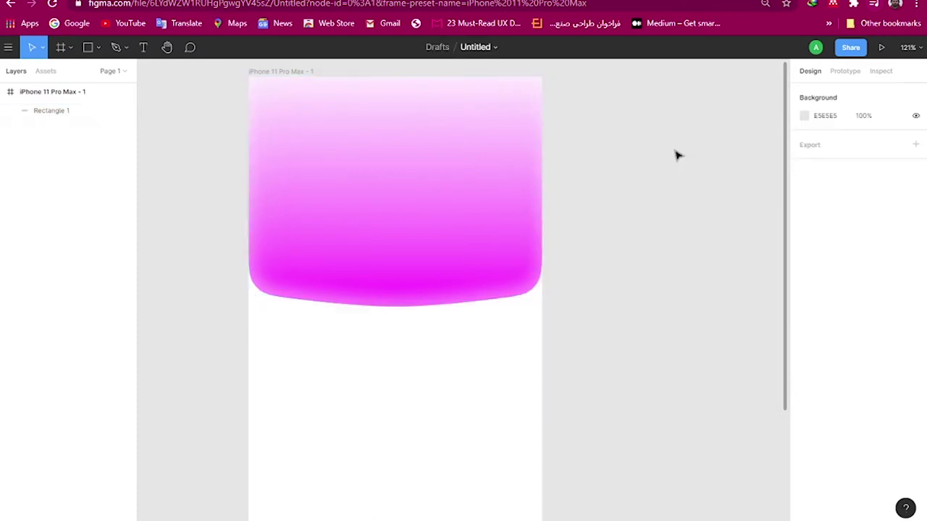
Draw a 42×42 square at the header's top-left with radius 12 and about 59% smoothing
click(87, 47)
drag(252, 81, 285, 114)
click(832, 142)
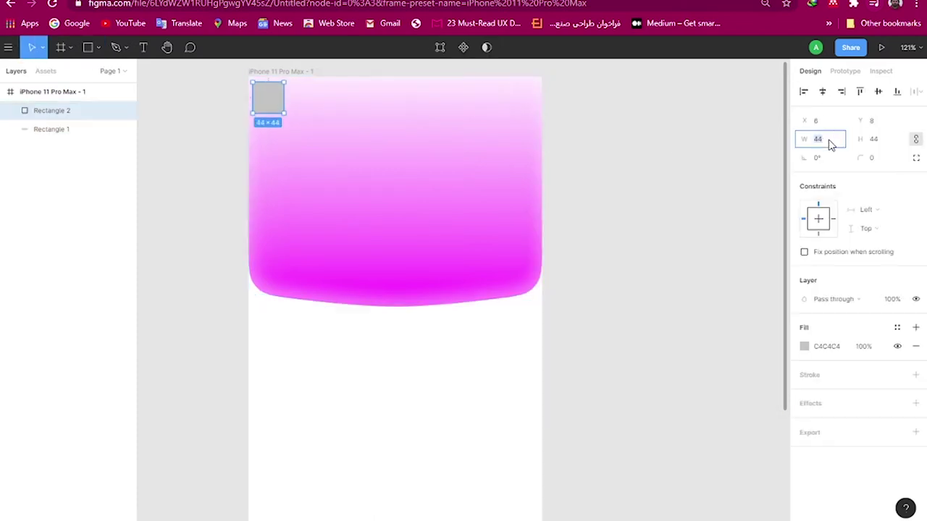
text(12)
click(916, 158)
click(916, 176)
drag(660, 205, 711, 208)
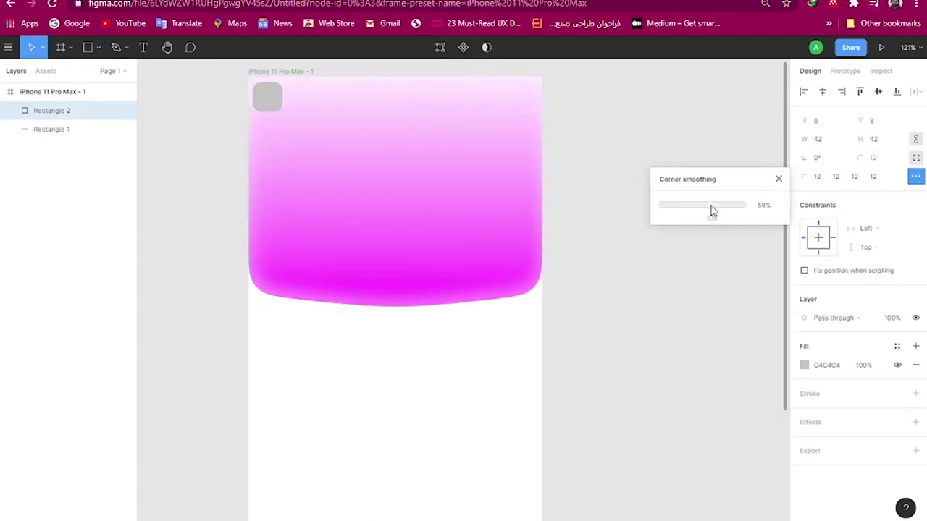
click(372, 106)
drag(268, 96, 296, 140)
scroll(294, 130, up, 2)
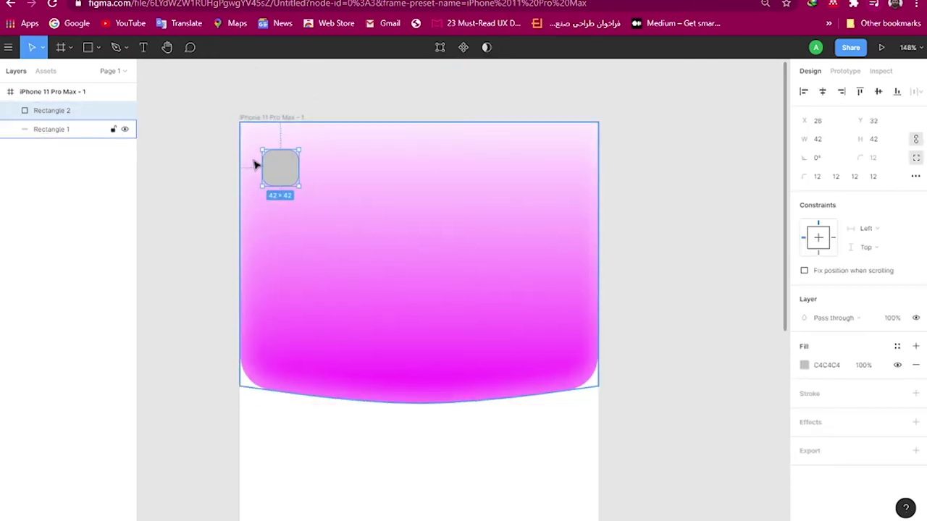
Add a greeting text box in SF Pro Display Semibold, size 28
key(t)
drag(322, 210, 374, 244)
text(SF p)
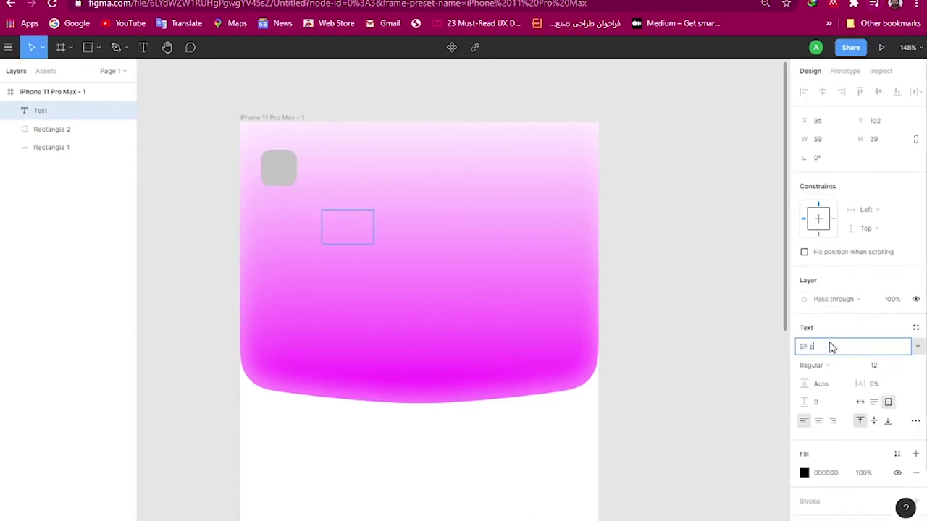
text(ro Display)
key(Return)
text(Hi, Amir)
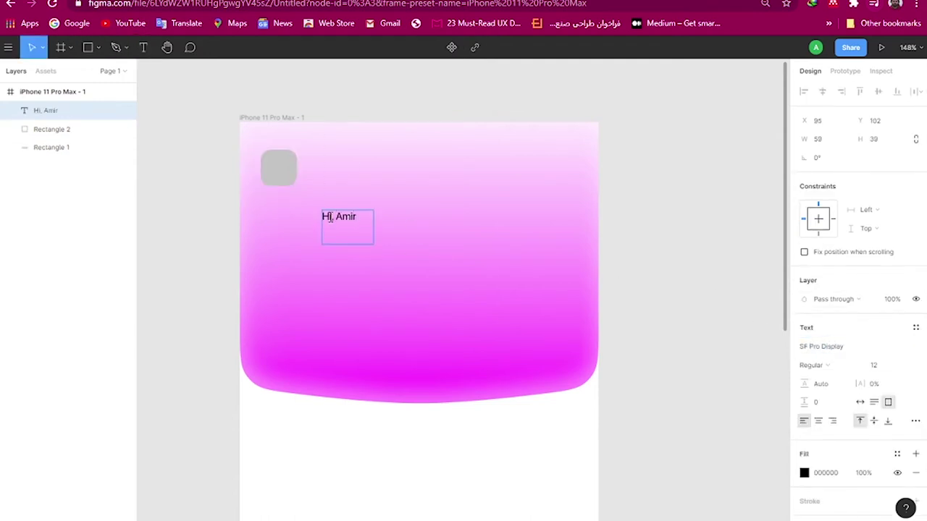
click(833, 365)
click(880, 339)
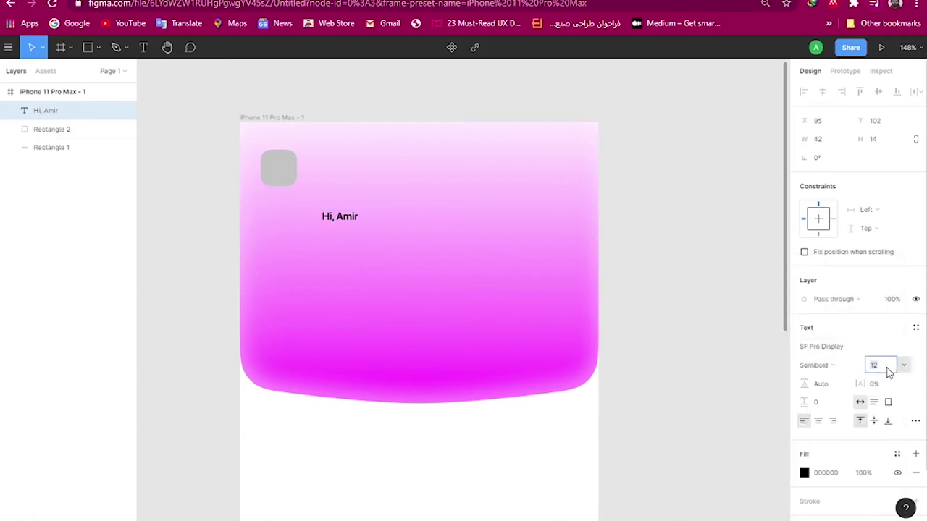
click(903, 364)
click(887, 416)
Make the greeting text white and move it up beside the grey square
key(Escape)
click(876, 365)
key(Return)
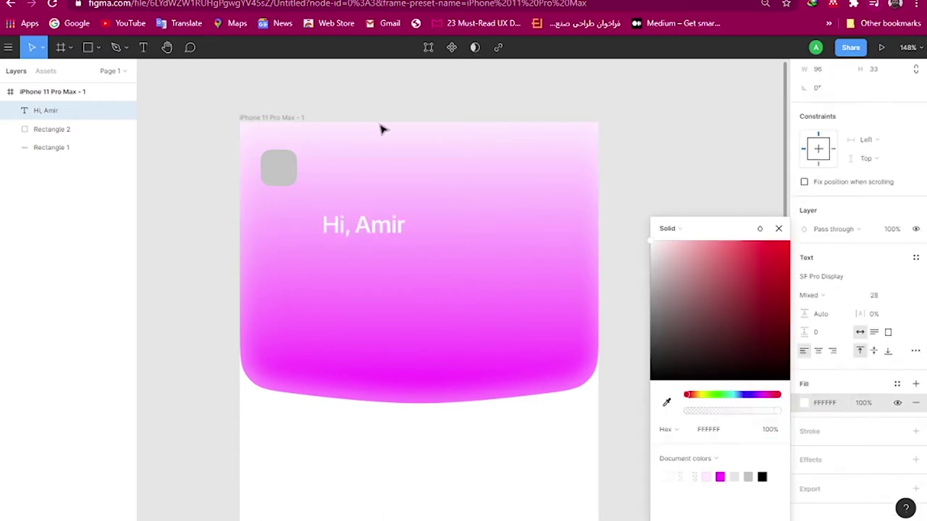
key(Escape)
drag(323, 231, 295, 178)
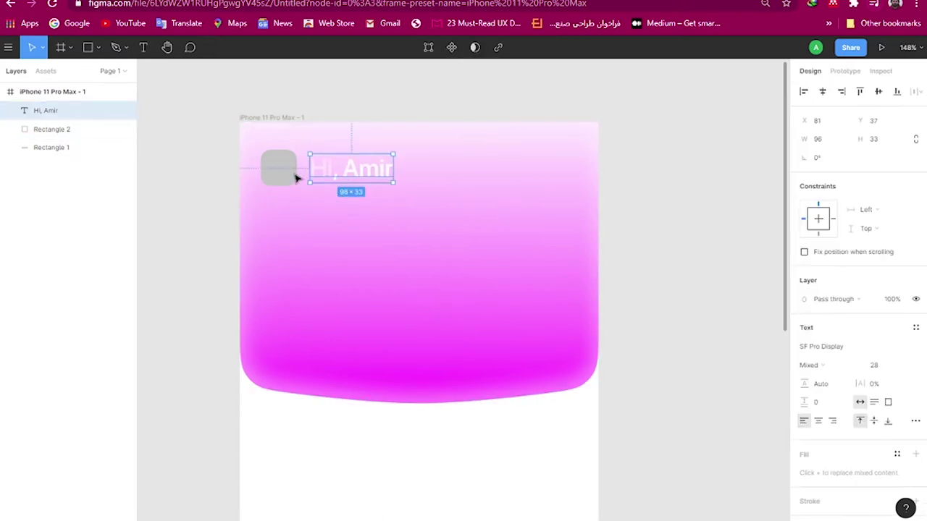
click(515, 162)
Insert a notification bell icon from the Iconly plugin by searching "not"
click(8, 47)
click(181, 298)
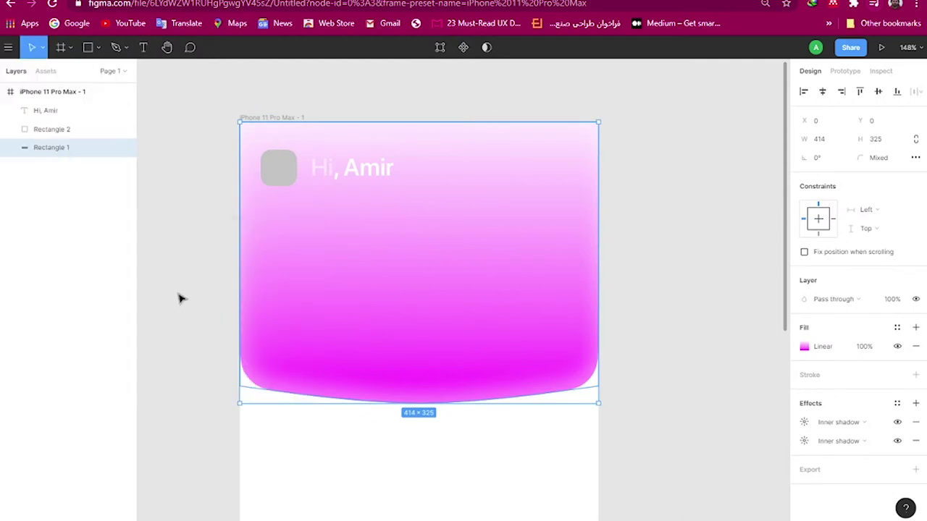
text(no)
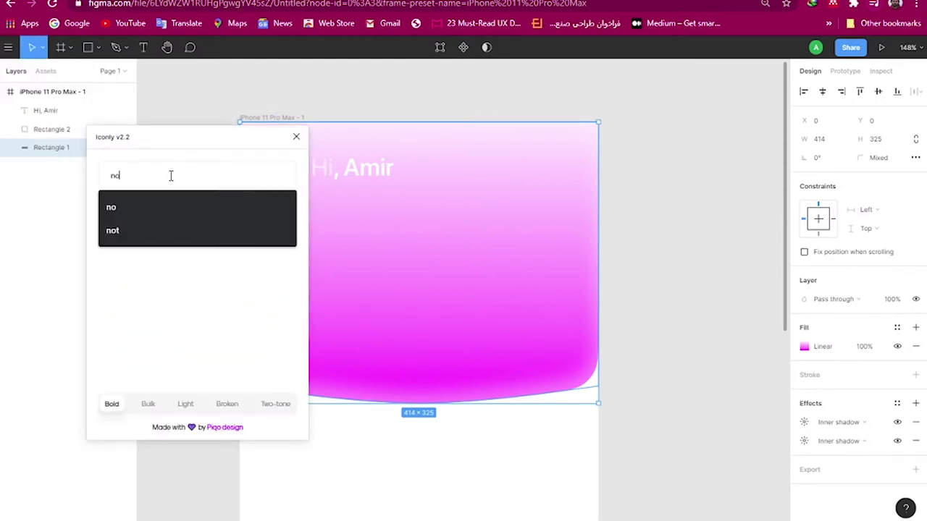
text(t)
click(147, 225)
drag(39, 92, 51, 134)
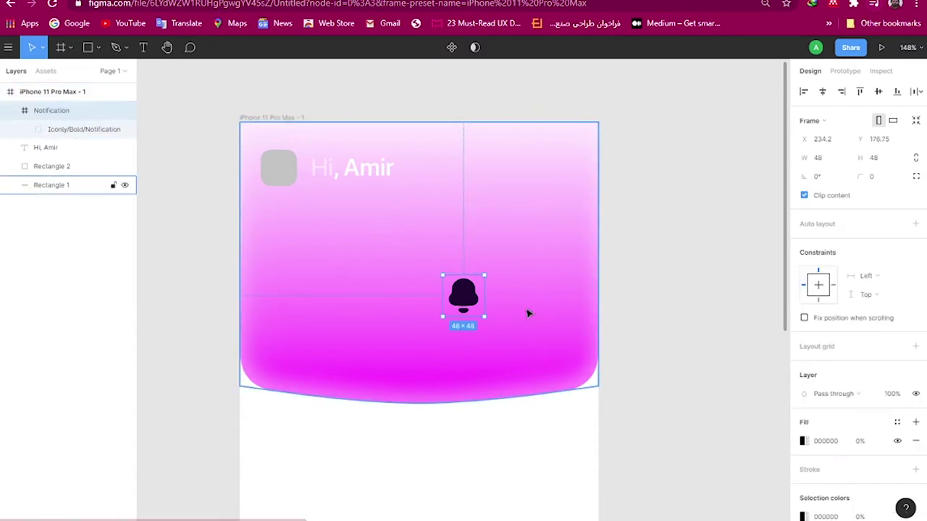
Resize the bell to 32, make it white, and place it at the header's top-right
text(2)
scroll(832, 486, down, 3)
click(800, 432)
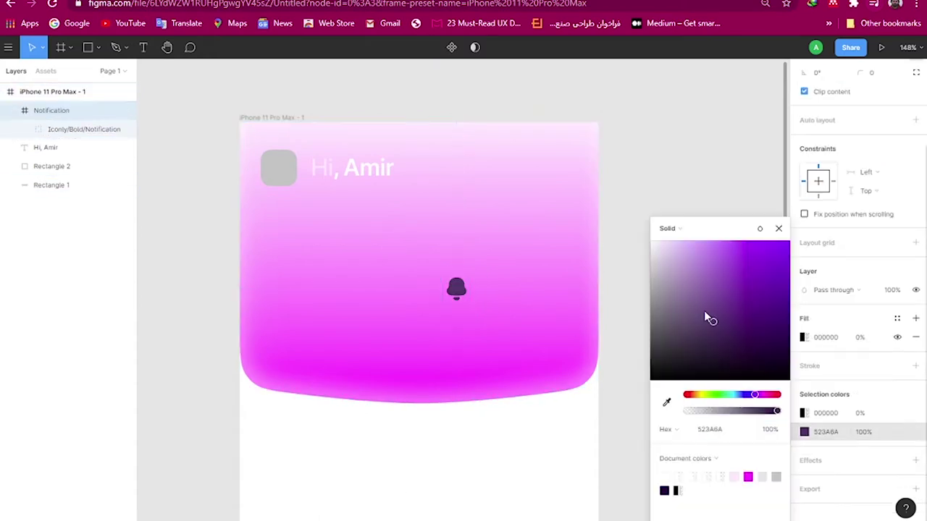
click(653, 232)
click(695, 217)
drag(464, 294, 562, 167)
shift+click(291, 163)
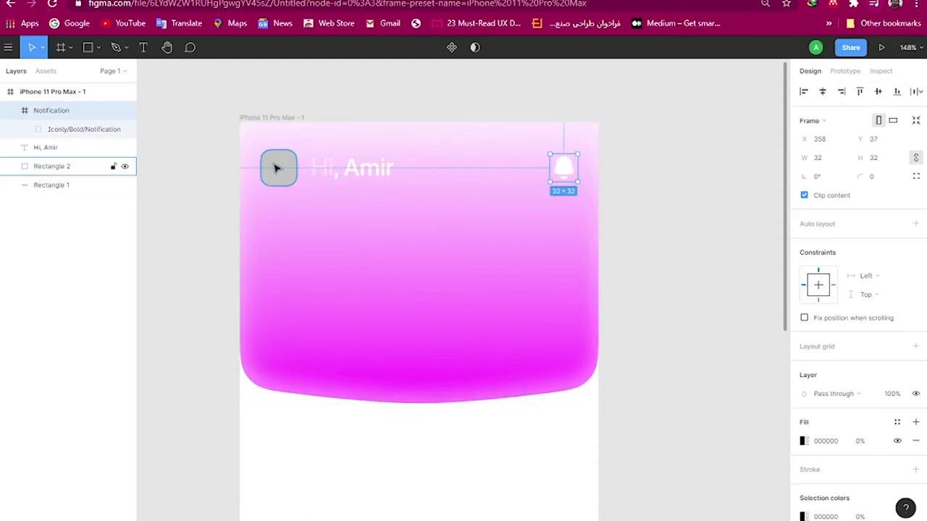
click(660, 167)
Draw a 60×152 card inside the header with 16 px smoothed corners
key(r)
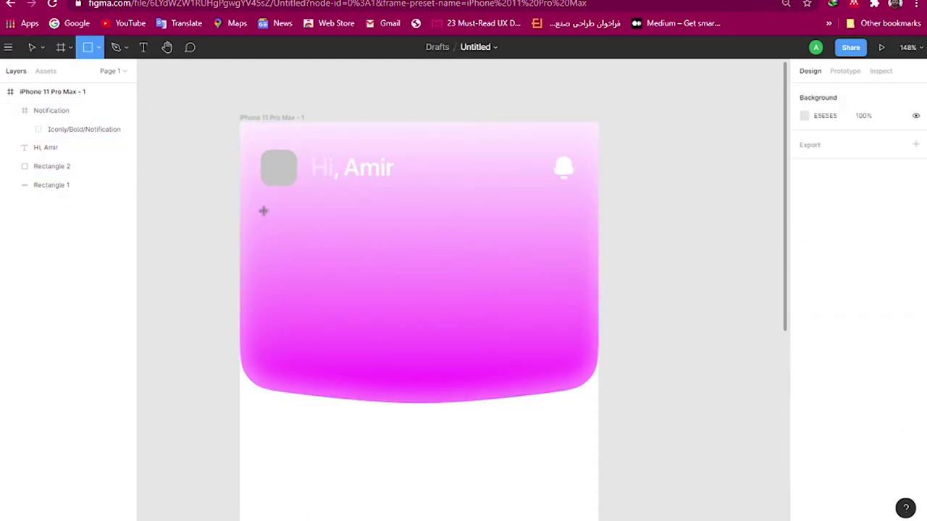
drag(263, 211, 334, 342)
click(830, 143)
text(60)
key(Tab)
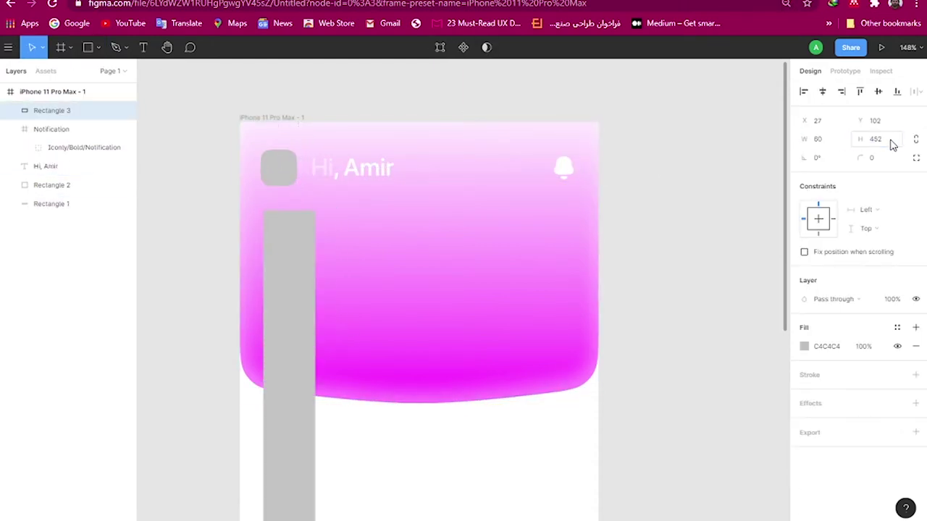
text(152)
key(Return)
click(881, 160)
text(16)
key(Return)
click(916, 158)
click(916, 176)
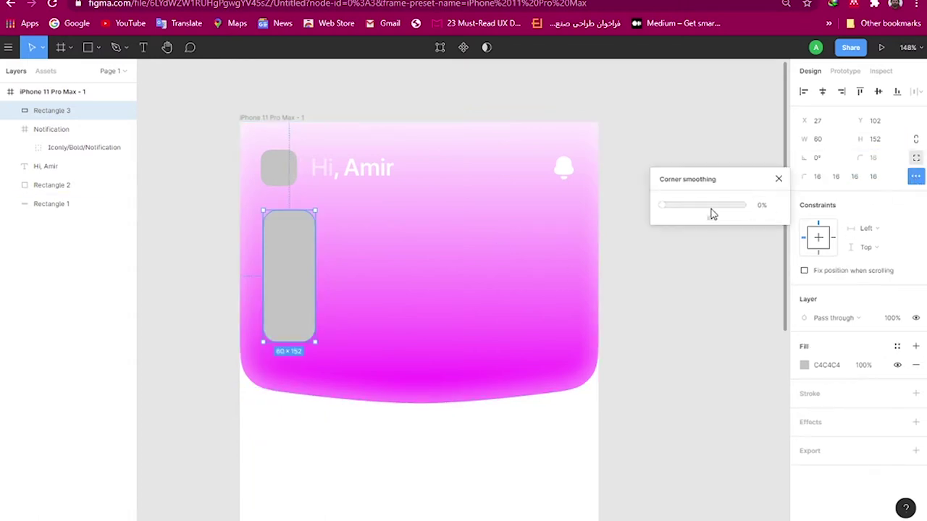
key(Down)
key(Down)
key(Down)
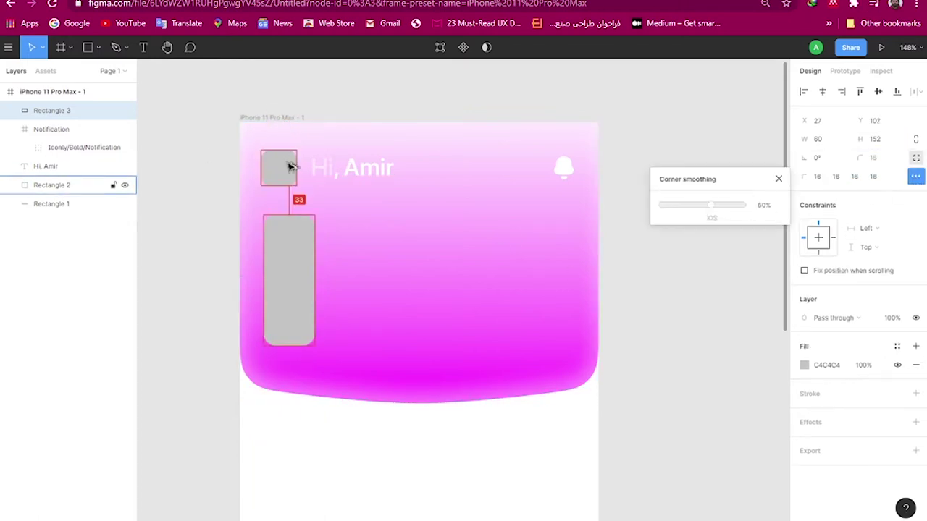
Give the card a white 30% fill and a dashed white outline
click(804, 365)
click(651, 232)
click(862, 365)
text(30)
key(Return)
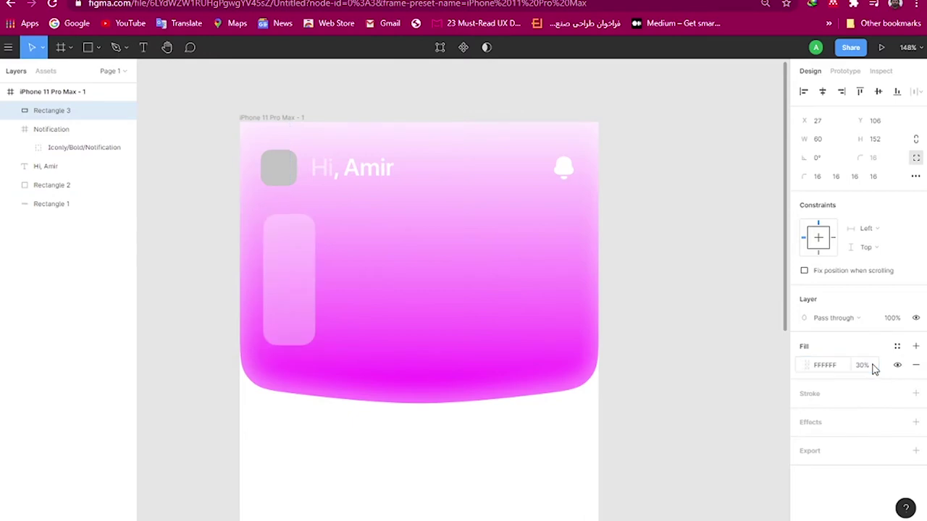
click(915, 393)
click(804, 412)
click(915, 431)
text(7, 3)
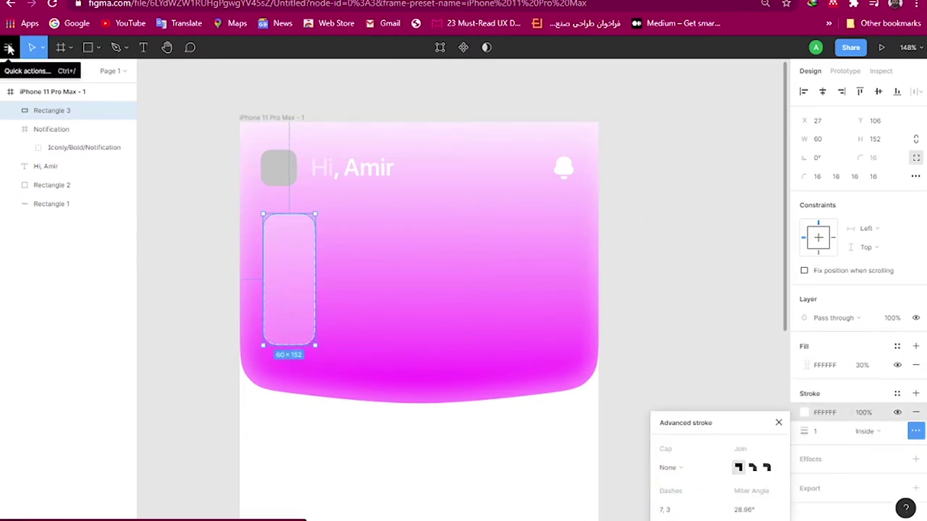
Insert a plus icon from the Iconly plugin
click(8, 47)
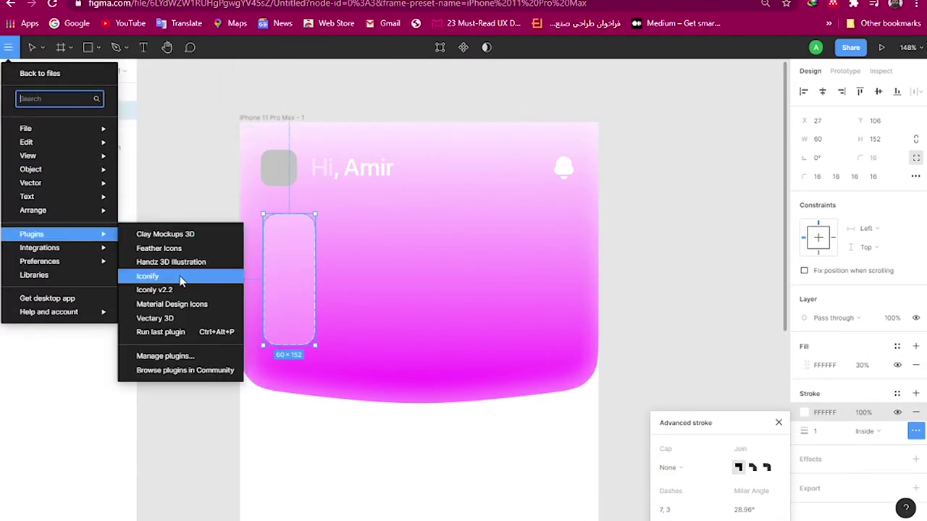
click(178, 346)
click(197, 175)
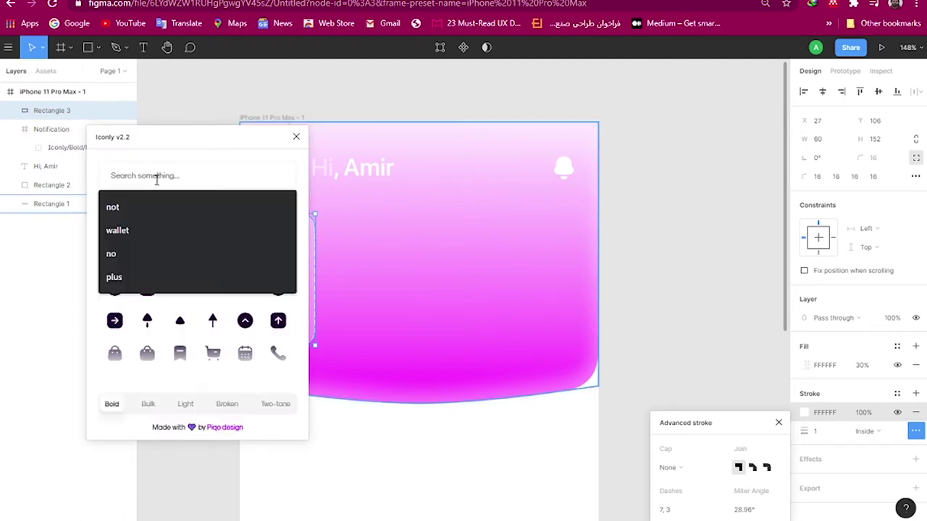
click(114, 275)
click(148, 221)
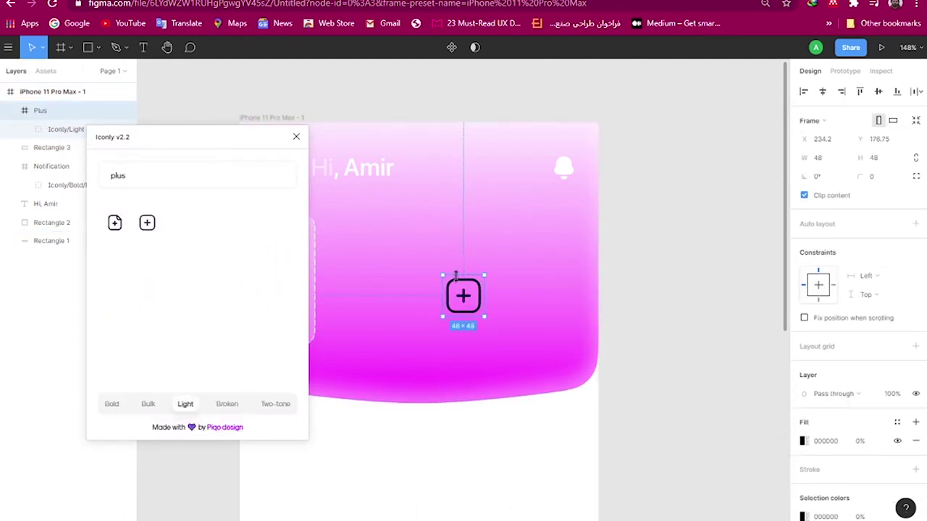
click(296, 138)
Shrink the plus icon to 32, centre it in the card, and draw a rectangle beside the tile
key(Return)
scroll(840, 362, down, 3)
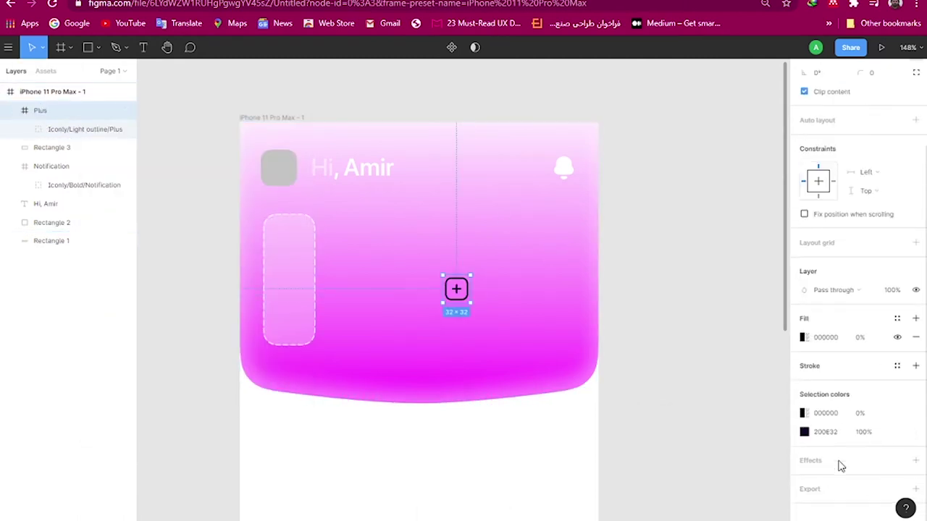
click(803, 412)
key(Escape)
drag(463, 281, 294, 268)
shift+click(289, 319)
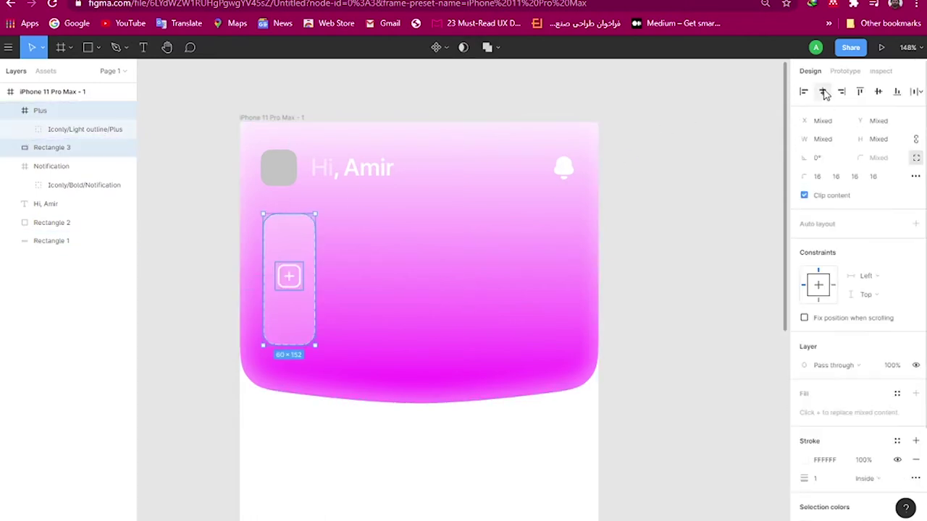
click(878, 92)
click(377, 88)
key(r)
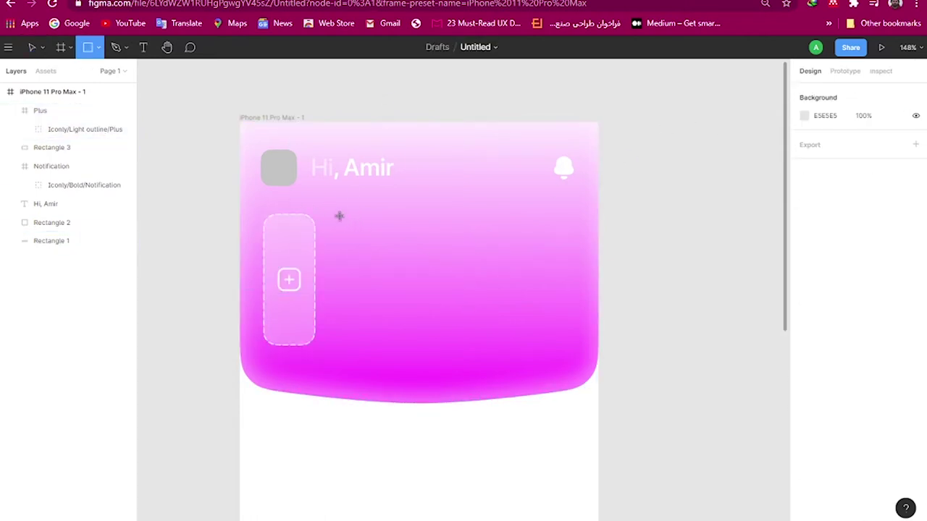
drag(337, 218, 573, 341)
Size the new card to 282×152 and space it evenly beside the plus tile
key(Return)
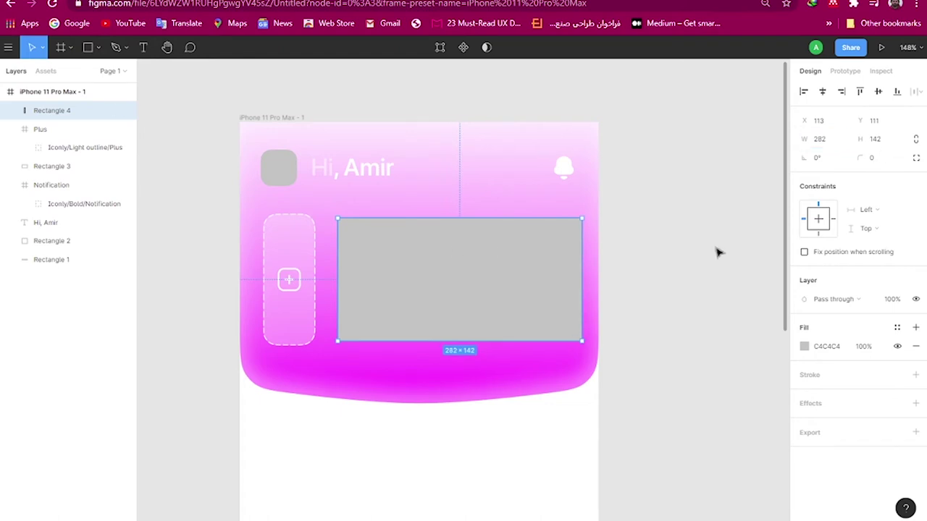
text(152)
key(Return)
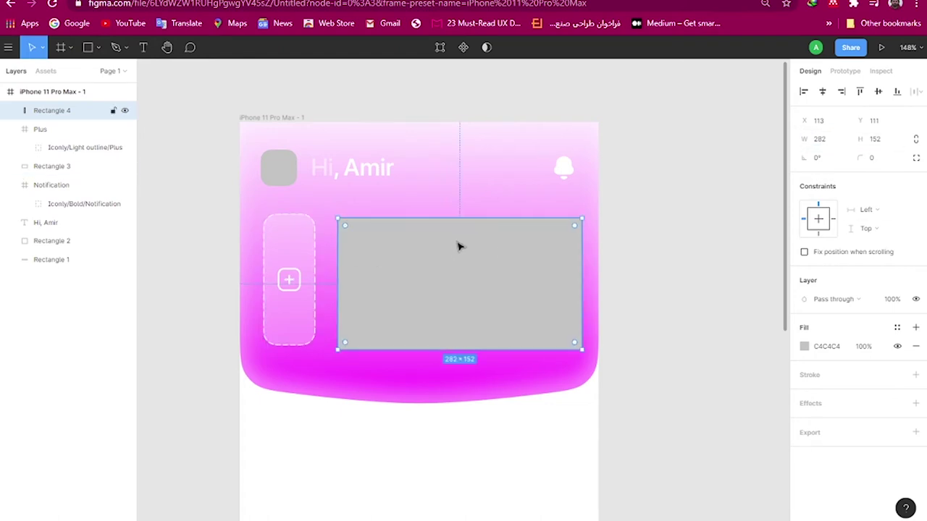
drag(579, 273, 578, 274)
click(275, 230)
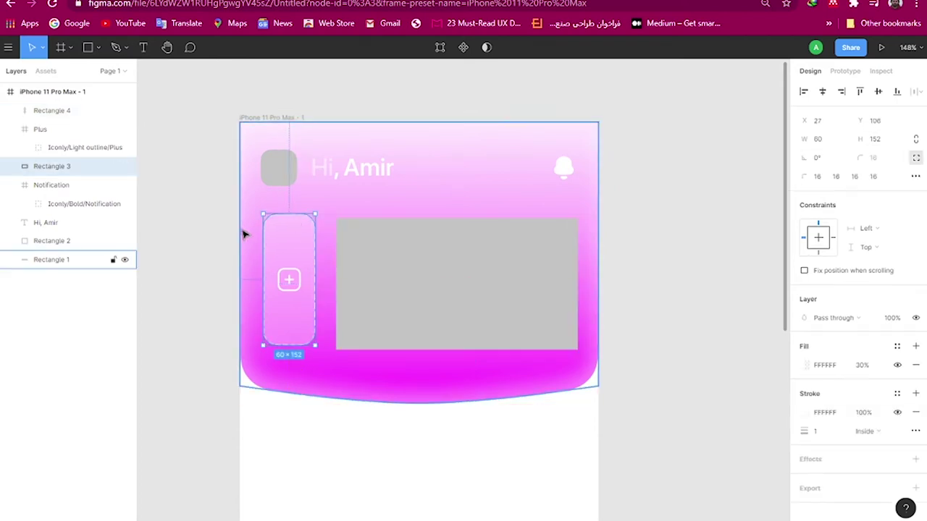
shift+click(282, 257)
key(Left)
key(Left)
key(Left)
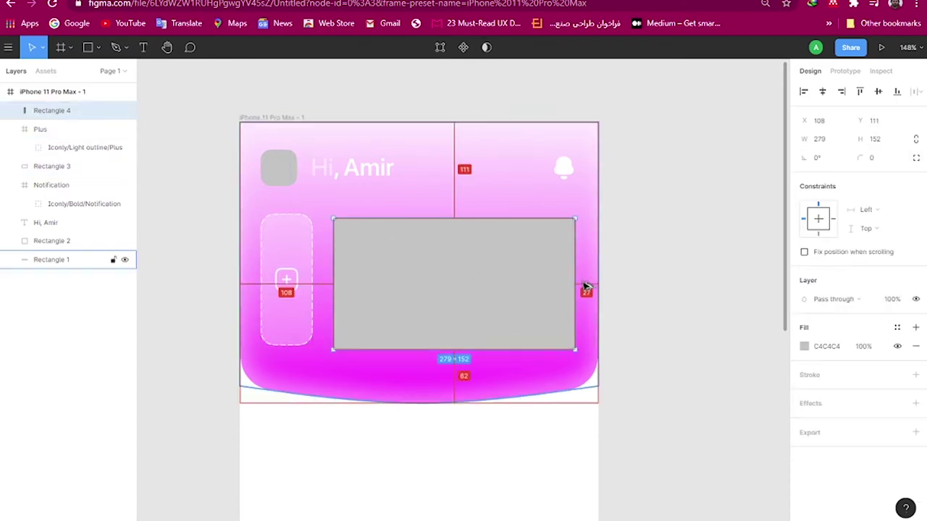
drag(577, 288, 578, 287)
key(2)
Give the card 20 px smoothed corners and a linear gradient fill with extra stops
click(872, 157)
text(20)
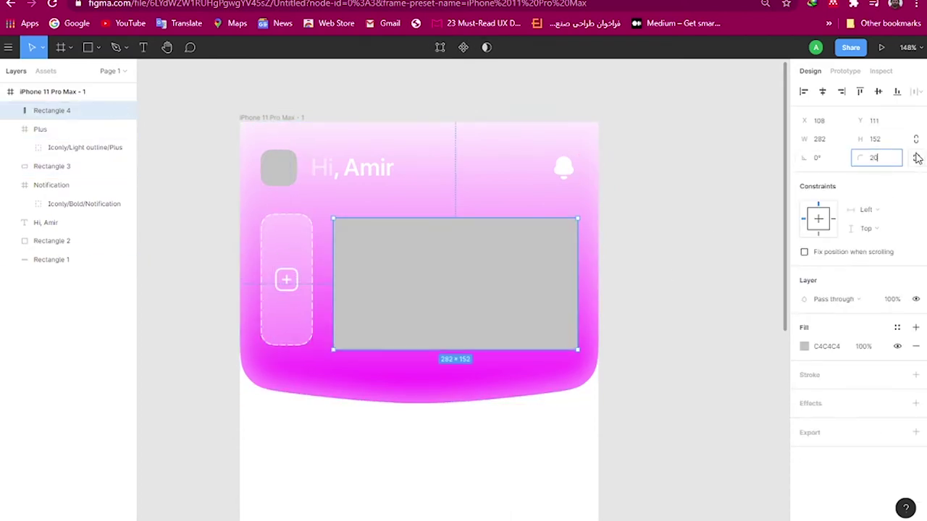
click(916, 158)
click(916, 176)
click(804, 365)
click(669, 186)
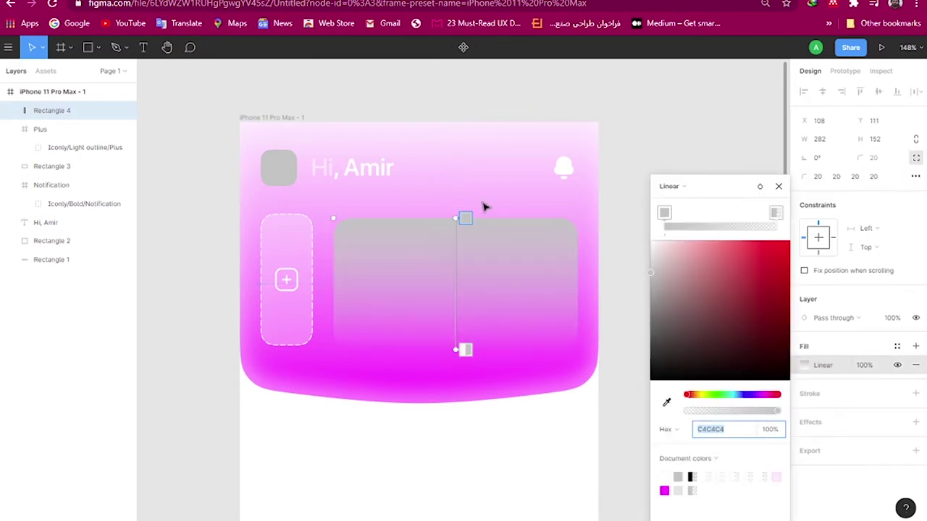
click(692, 229)
click(718, 229)
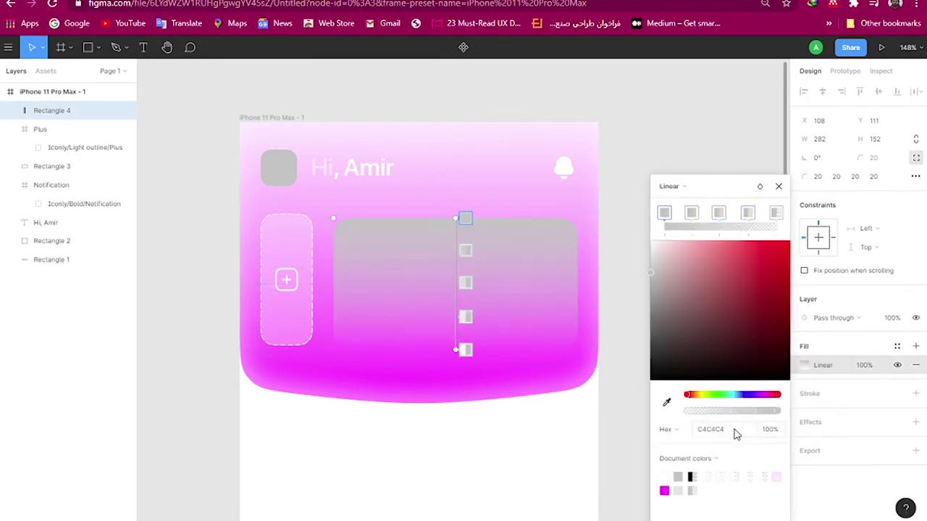
Colour the gradient stops FF3461, pink, magenta, purple and 363EF9, then duplicate the card
text(ff3461)
key(Return)
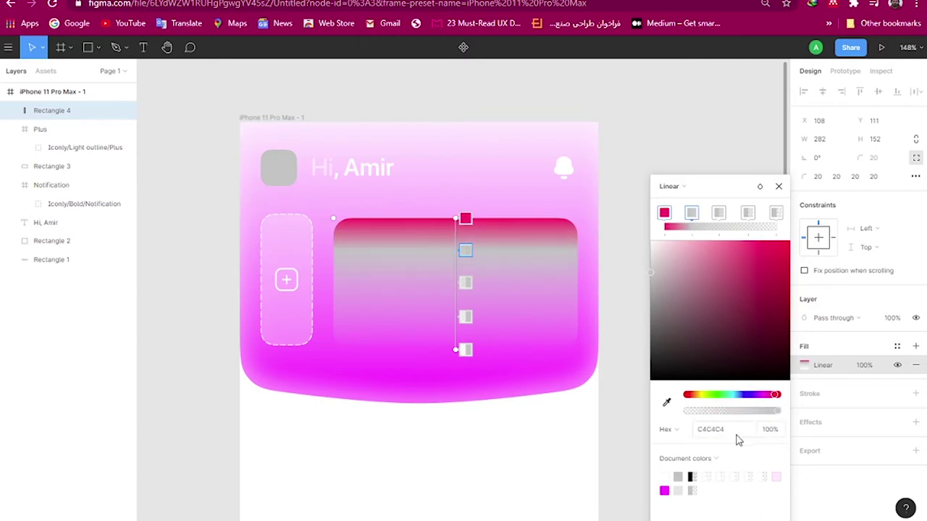
key(Return)
key(Tab)
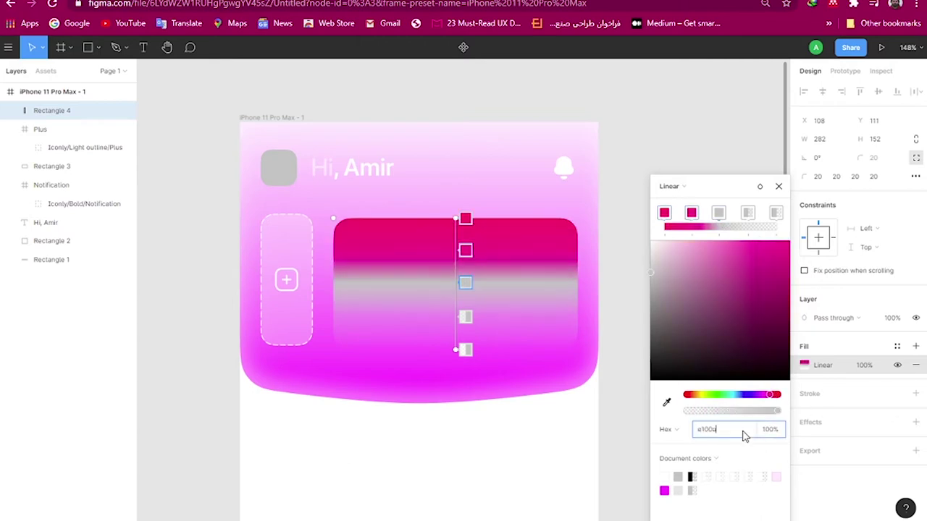
key(Return)
key(Tab)
key(Return)
key(Tab)
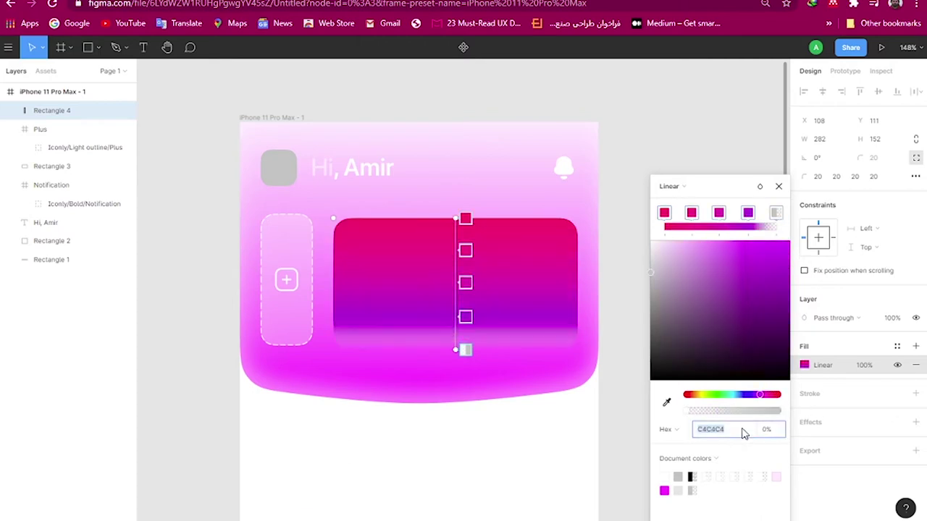
text(363EF9)
key(Return)
drag(718, 212, 753, 217)
key(ctrl+d)
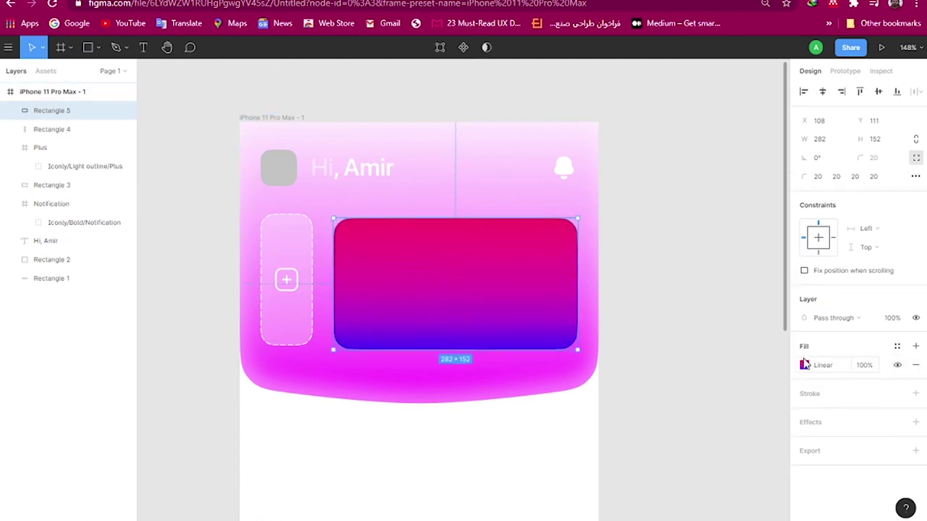
Set the card copy's linear gradient fill to white FFFFFF at 20% opacity
click(804, 365)
click(669, 186)
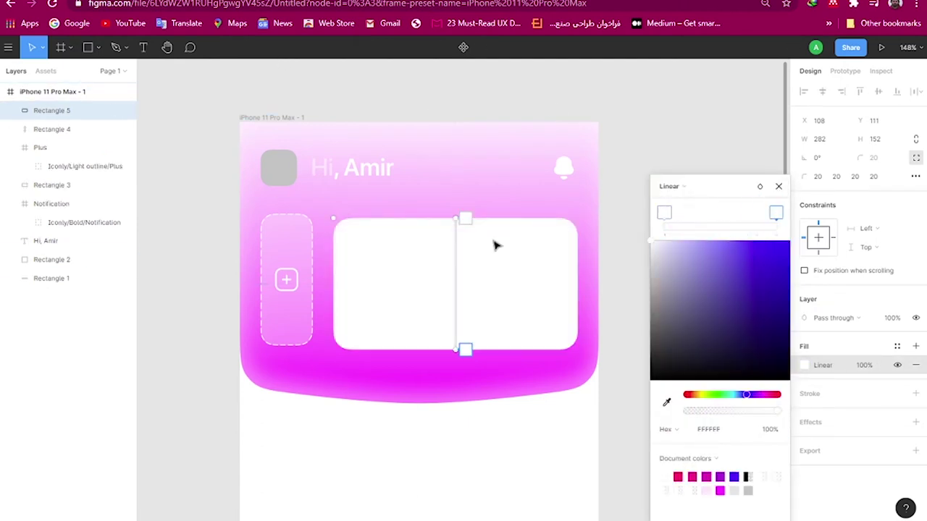
text(20)
key(Return)
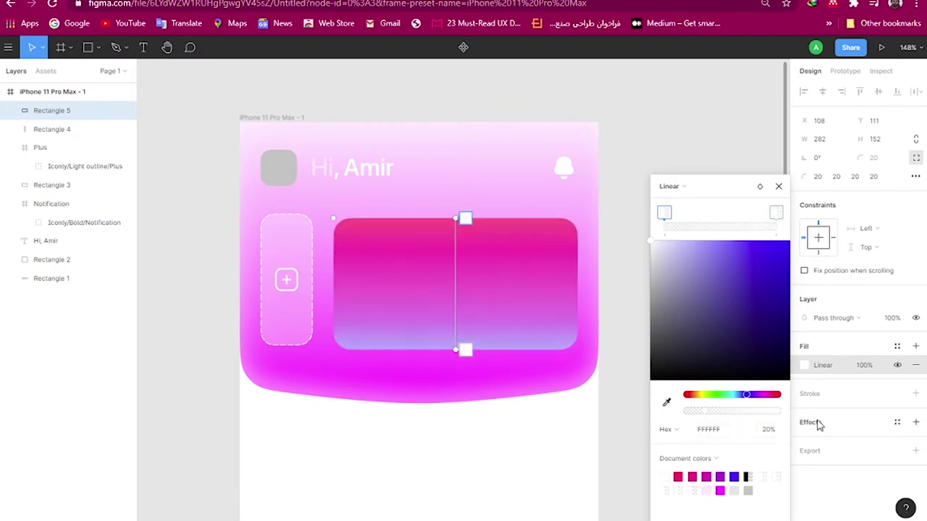
key(Escape)
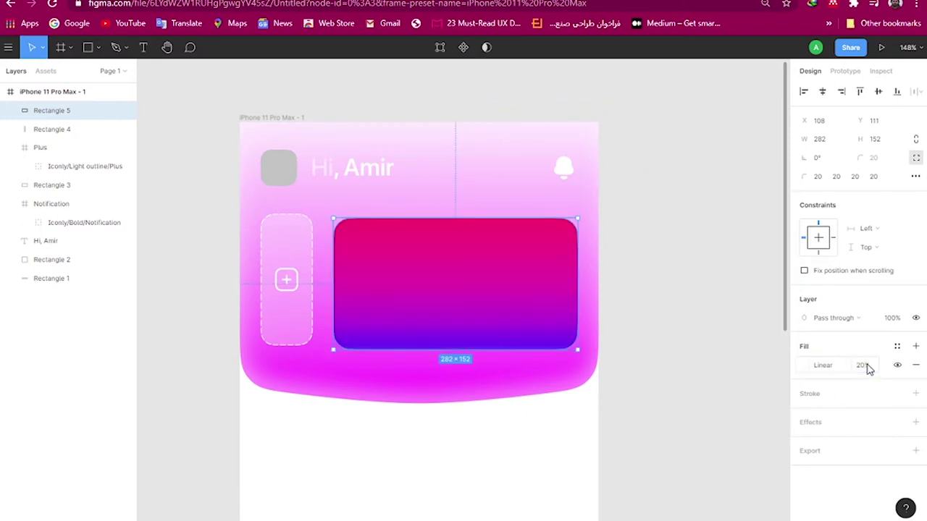
Add a white outline to the glass card at 70% opacity
click(916, 394)
click(804, 412)
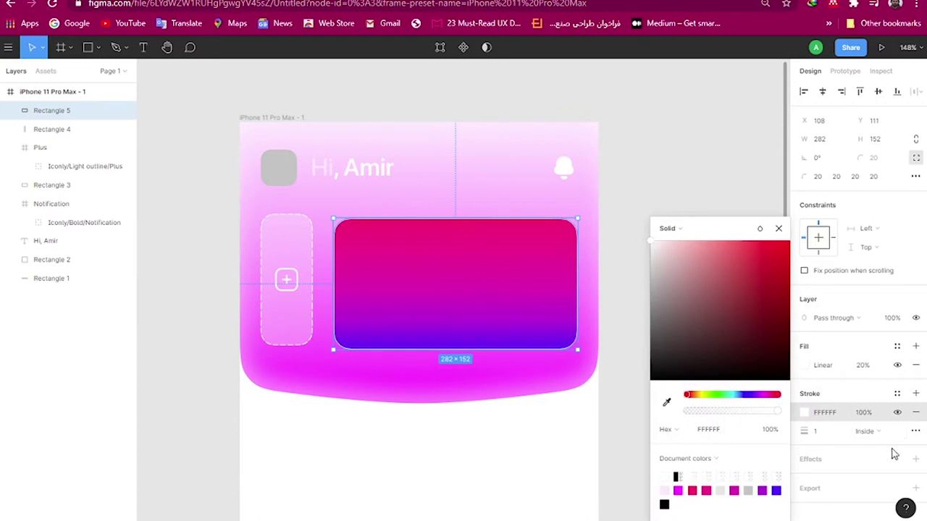
click(863, 412)
text(70)
Give the card a Background blur effect, then duplicate the glass card
click(916, 459)
click(844, 479)
click(872, 504)
click(804, 479)
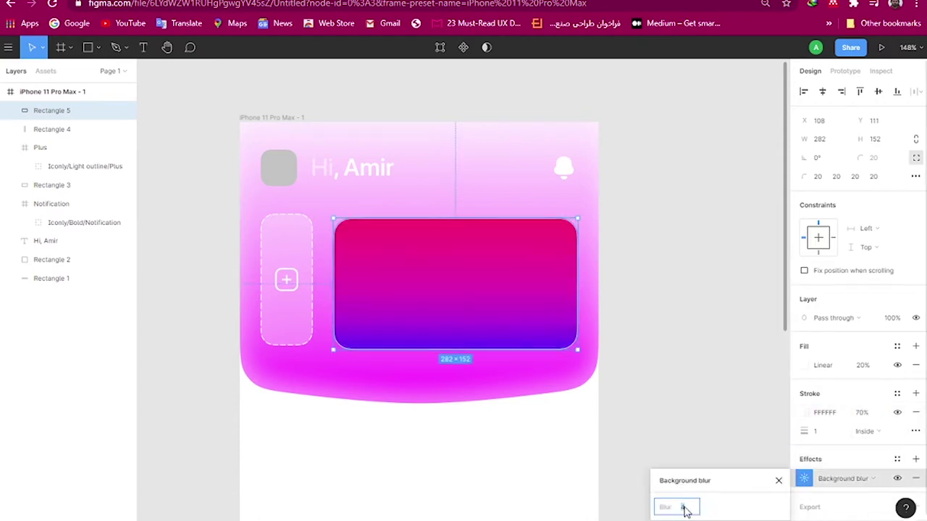
click(804, 365)
click(773, 430)
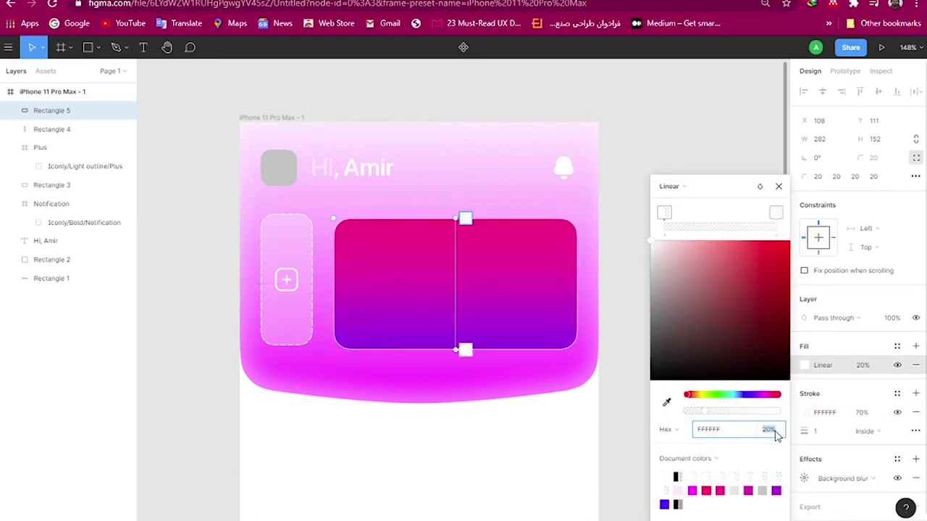
click(58, 111)
key(ctrl+d)
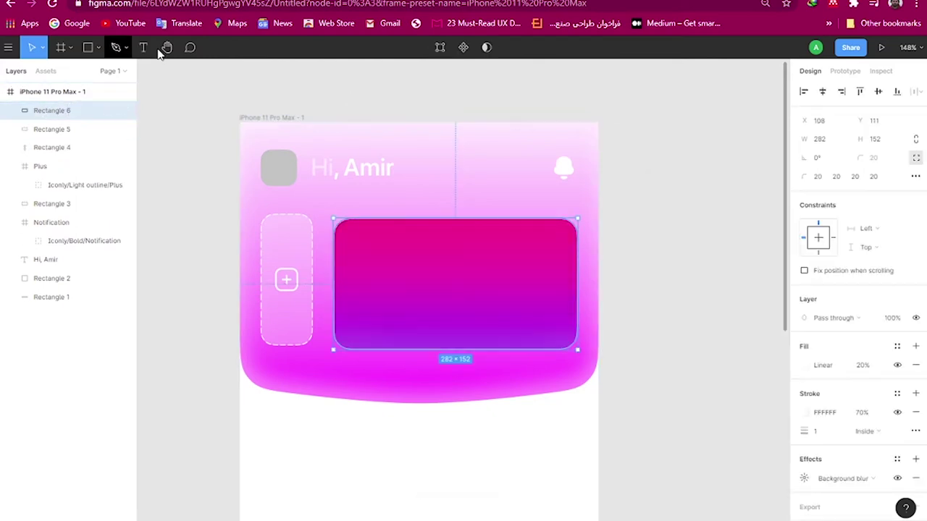
Draw a circle on the card behind the glass layer with a 50% white fill
click(98, 47)
click(73, 114)
drag(328, 215, 410, 297)
click(806, 346)
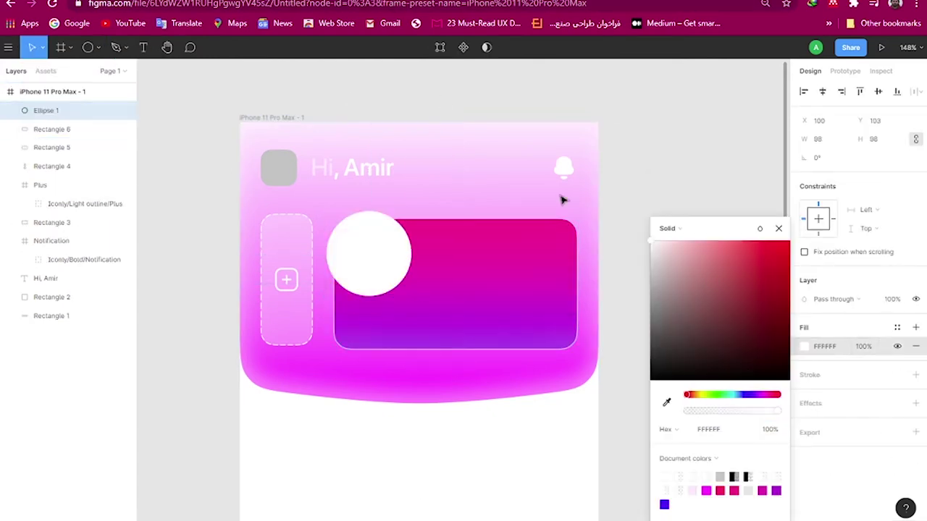
click(863, 346)
text(40)
key(ctrl+[)
key(ctrl+[)
mouse_move(329, 216)
mouse_down()
mouse_move(536, 311)
mouse_move(460, 302)
mouse_up()
click(863, 346)
text(50)
Duplicate the circle as a red copy and set Ellipse 1's width to 142
key(ctrl+d)
click(803, 346)
click(732, 243)
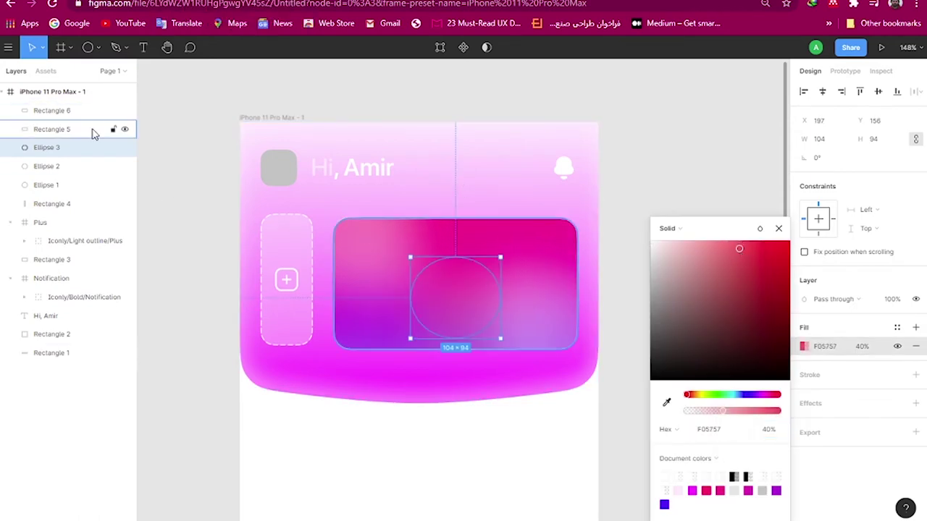
click(46, 185)
key(Tab)
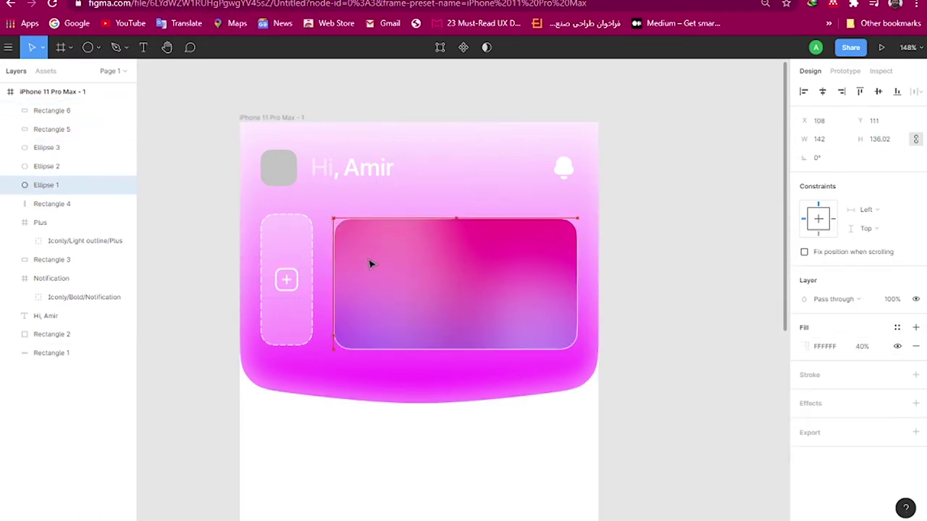
Give Ellipse 1 a Layer blur of 45 and reposition it on the card
click(915, 403)
click(840, 423)
click(833, 439)
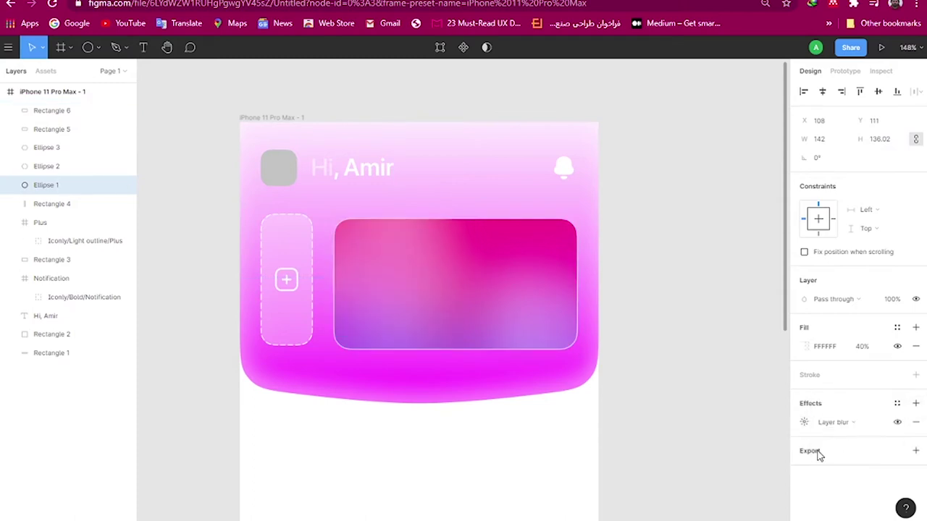
click(804, 423)
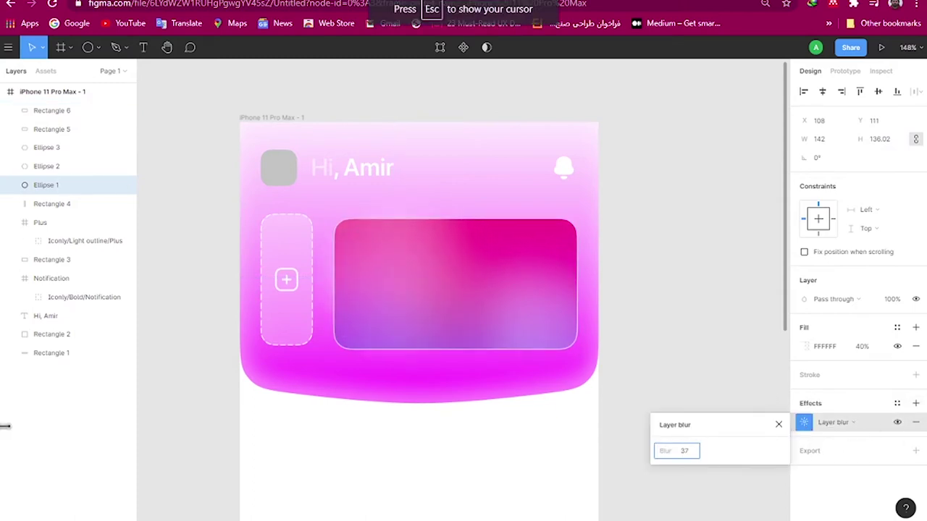
drag(661, 443, 99, 413)
drag(400, 292, 388, 282)
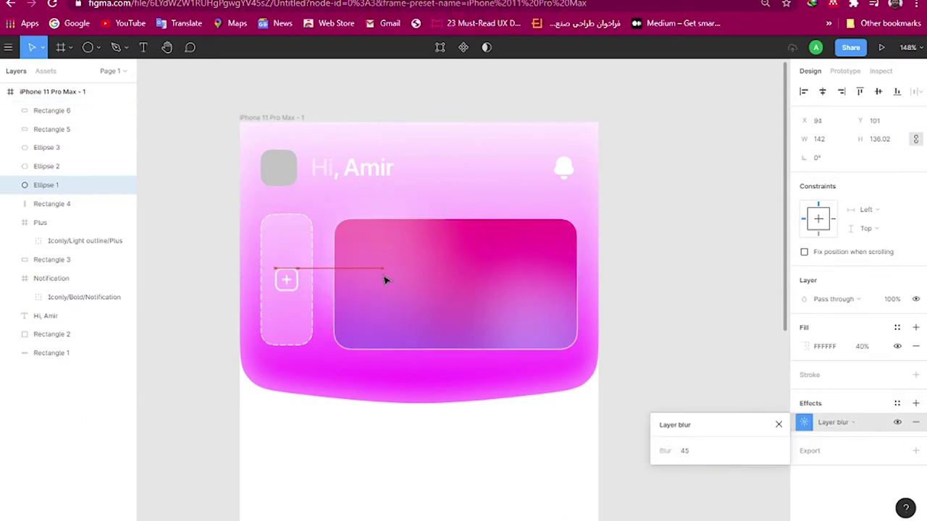
Give Ellipse 2 a Layer blur of 45 as well
click(510, 312)
click(803, 422)
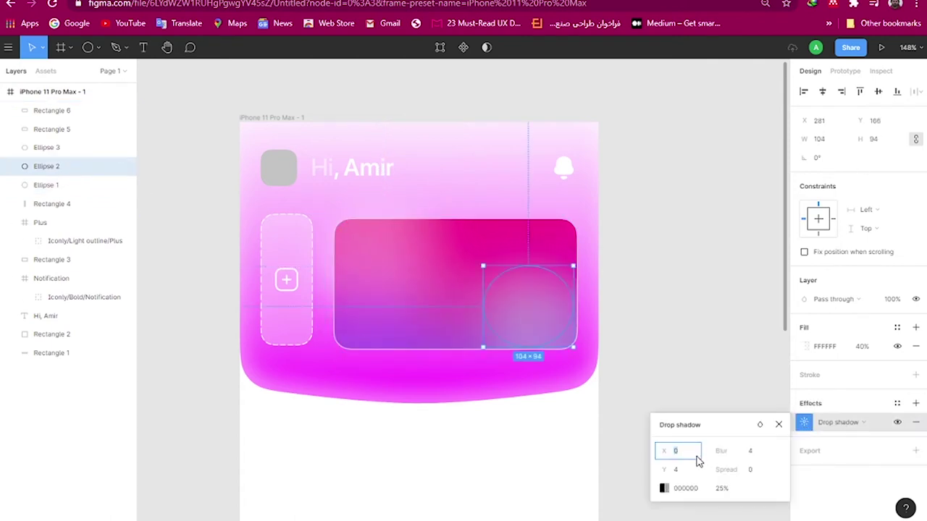
click(840, 422)
click(833, 439)
click(804, 422)
drag(664, 451, 161, 438)
drag(515, 323, 515, 326)
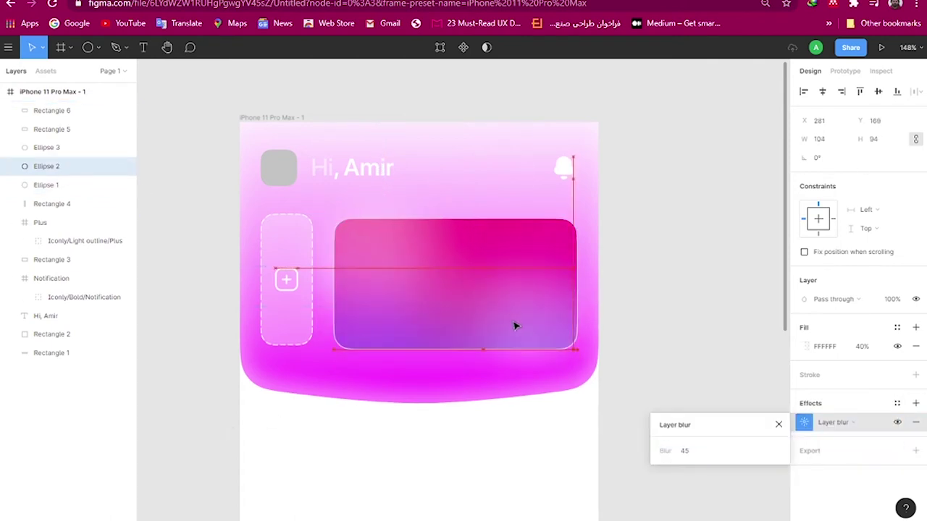
Recolour the red Ellipse 3 to FF4F4F and move it toward the card centre
click(72, 148)
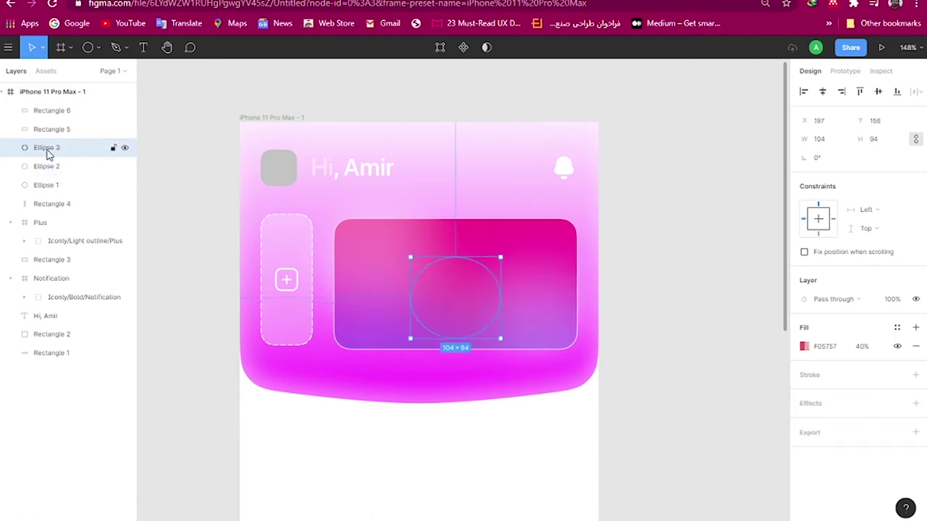
click(842, 347)
drag(453, 287, 466, 291)
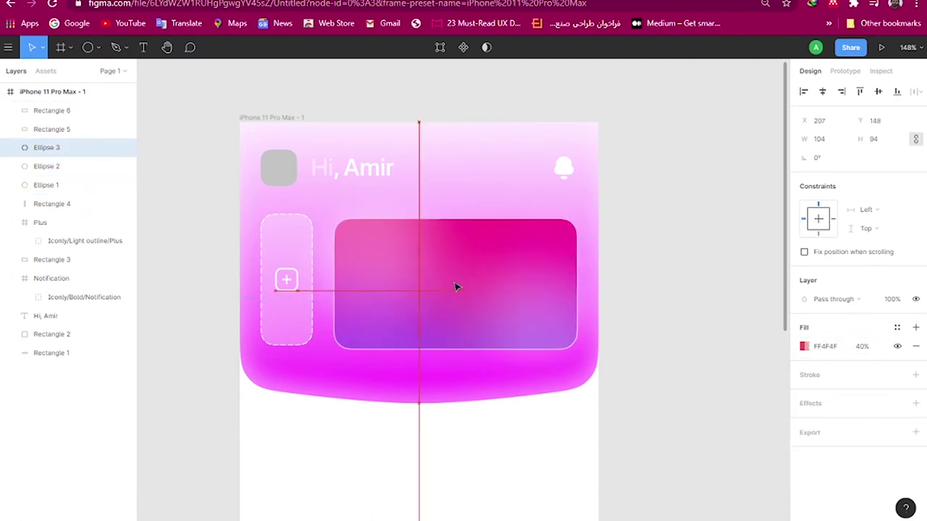
key(t)
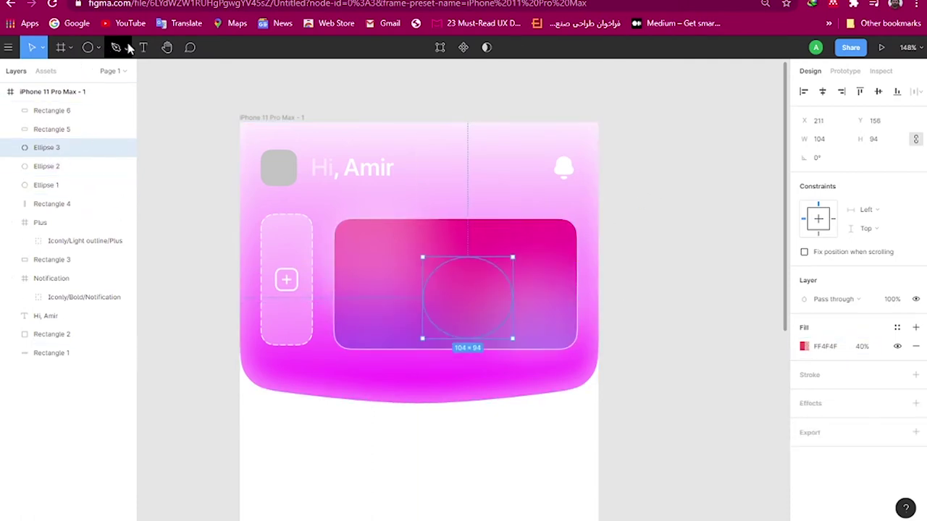
click(366, 246)
text(Balance)
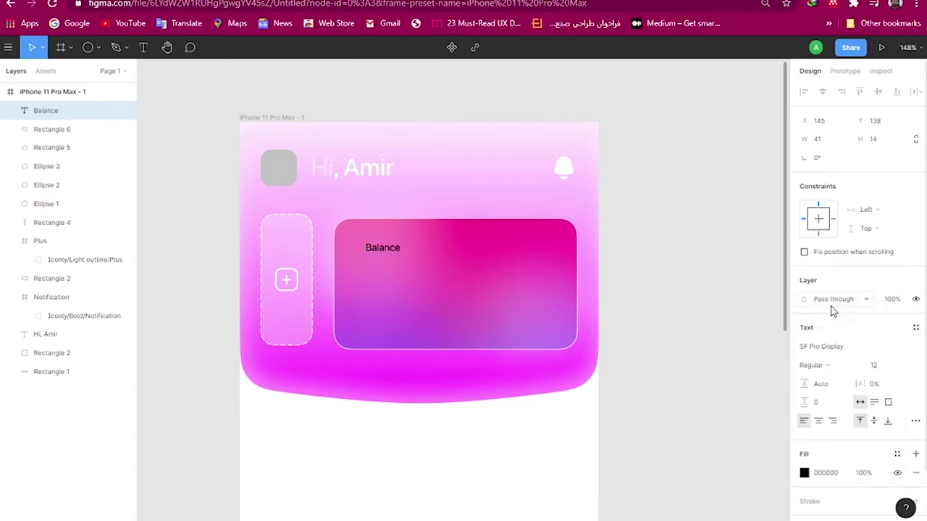
Give the Balance label a white FFFFFF fill at 50% opacity
click(804, 473)
text(FFFFFF)
key(Return)
key(Escape)
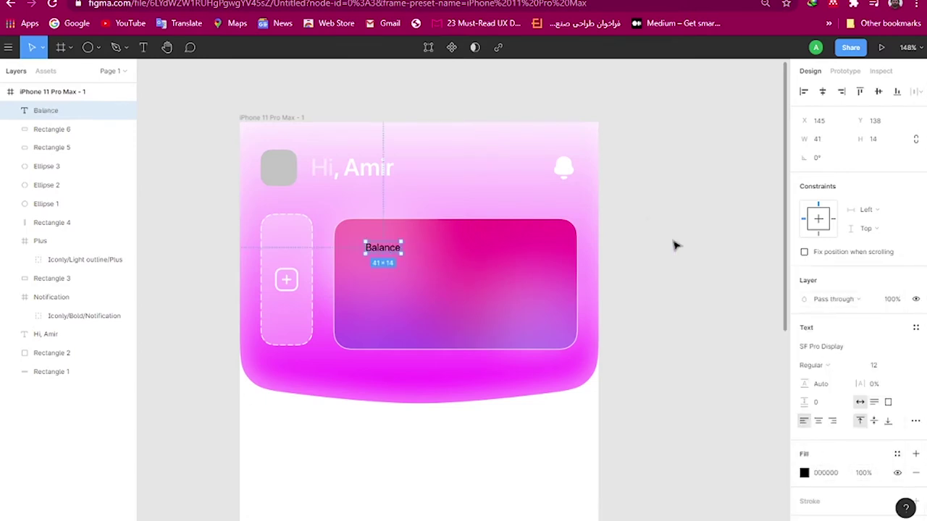
scroll(404, 253, up, 3)
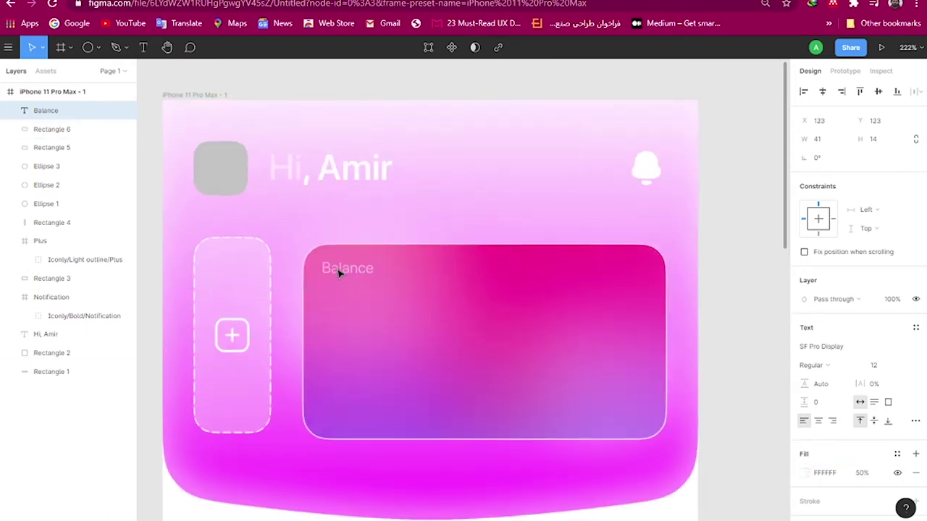
Copy Balance below as a 20-point Medium '$ 230.350' amount, then copy Balance below that
drag(347, 273, 350, 306)
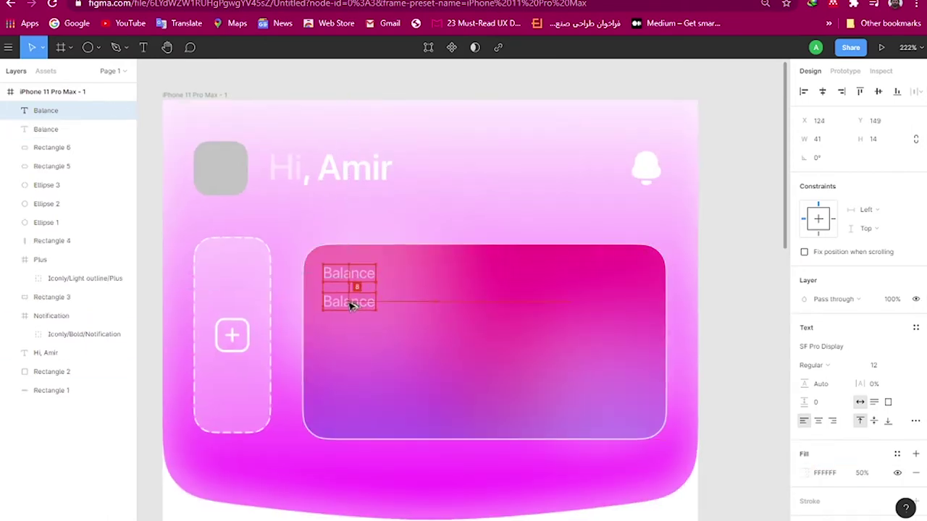
click(879, 364)
text(20)
key(Return)
click(813, 365)
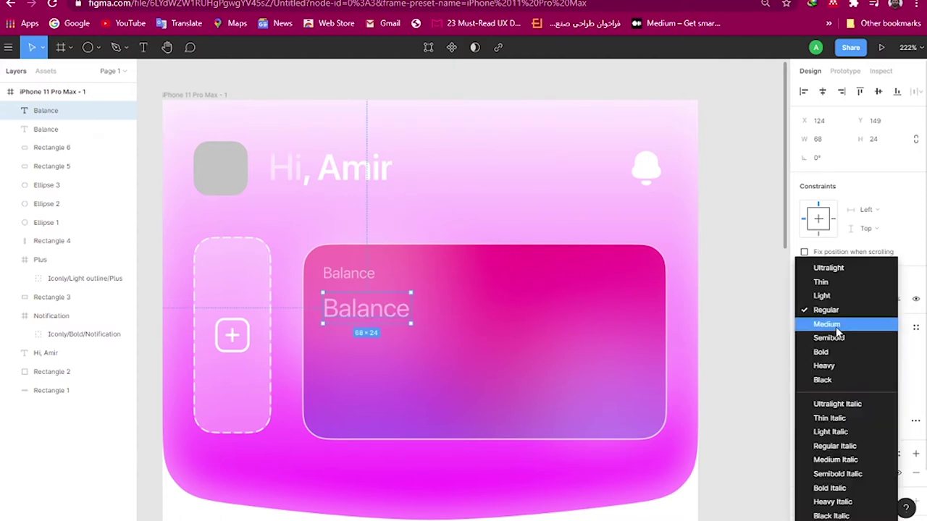
click(837, 327)
click(808, 473)
double_click(388, 307)
text($ 230.350)
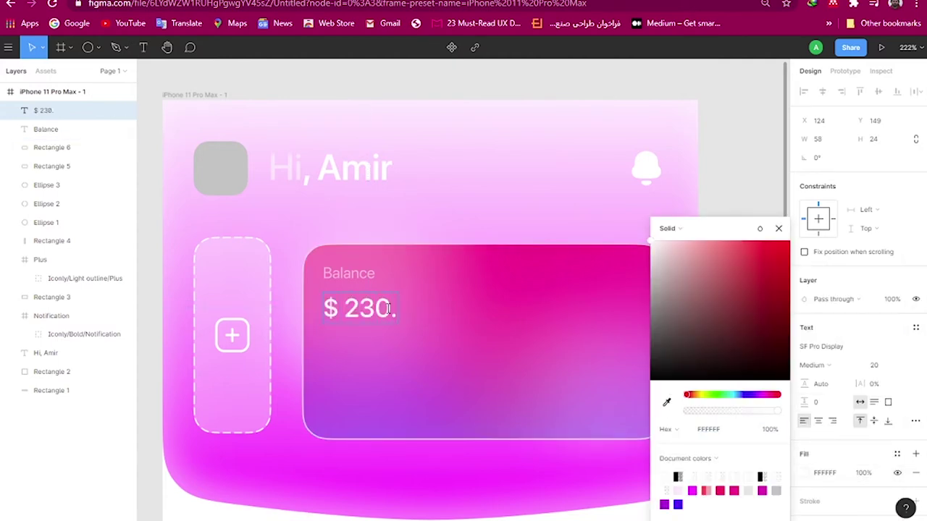
click(350, 275)
drag(350, 278, 351, 336)
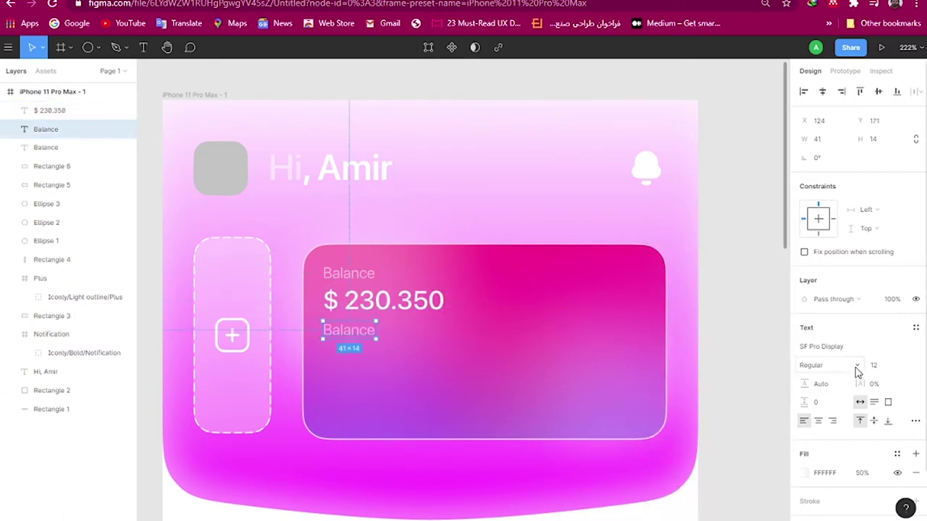
Make the new label fully opaque and copy the card-number blocks rightward, editing the last to 25
click(805, 473)
drag(734, 410, 781, 411)
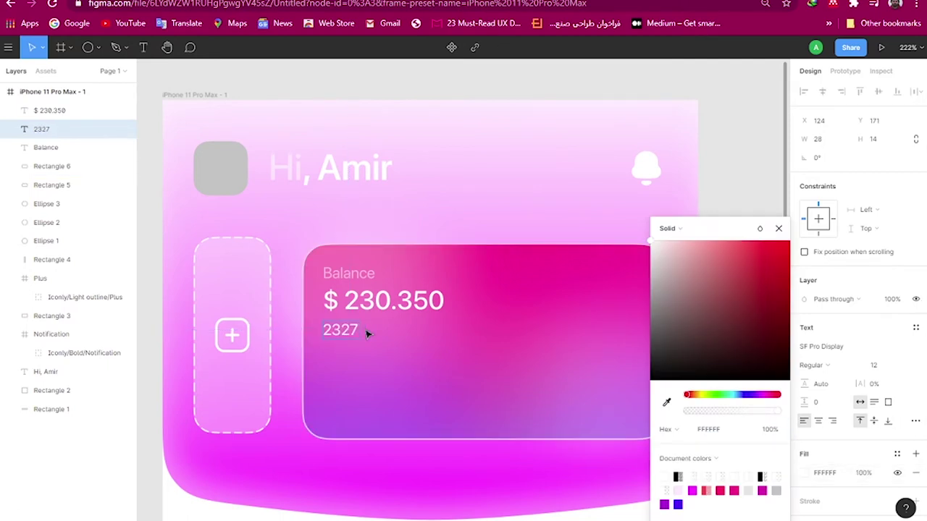
drag(367, 334, 386, 331)
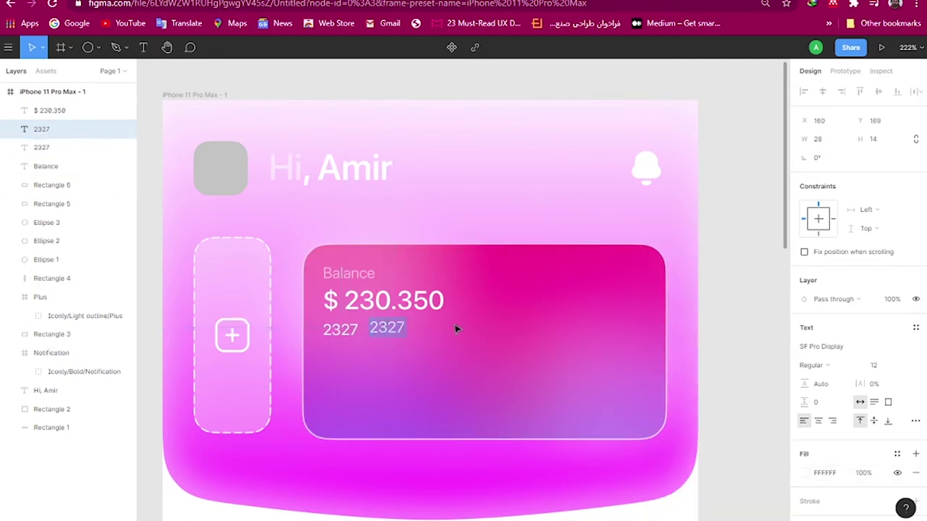
key(Escape)
drag(387, 328, 485, 328)
double_click(480, 326)
text(25)
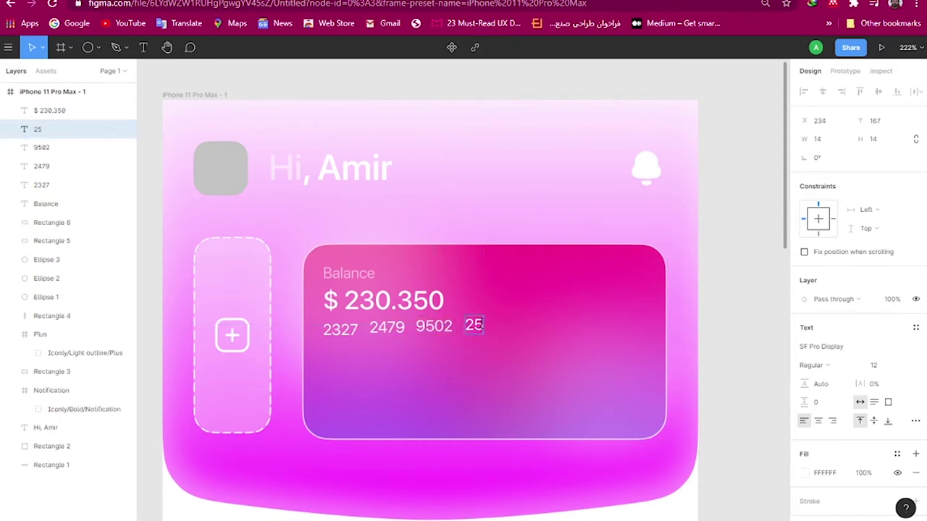
key(Escape)
Space the four card-number blocks evenly across the card
shift+click(434, 326)
shift+click(387, 328)
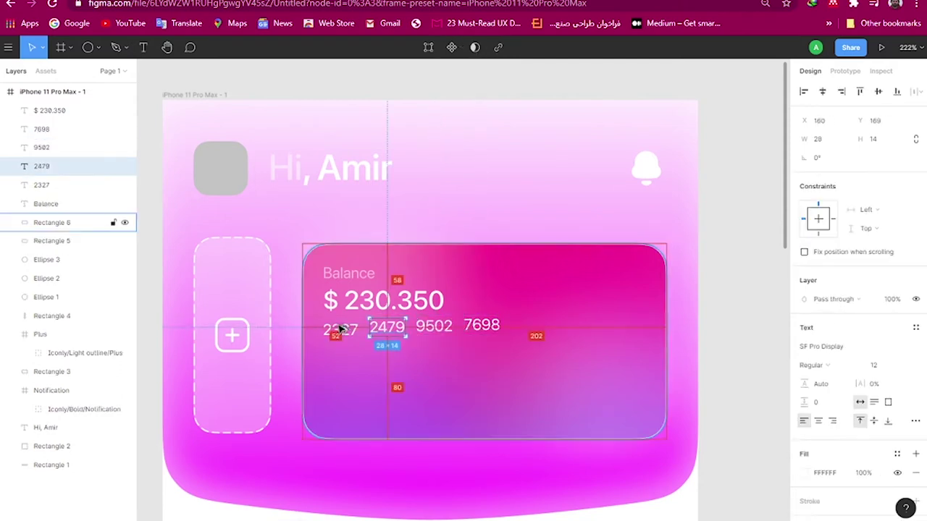
shift+click(341, 329)
click(916, 91)
click(780, 143)
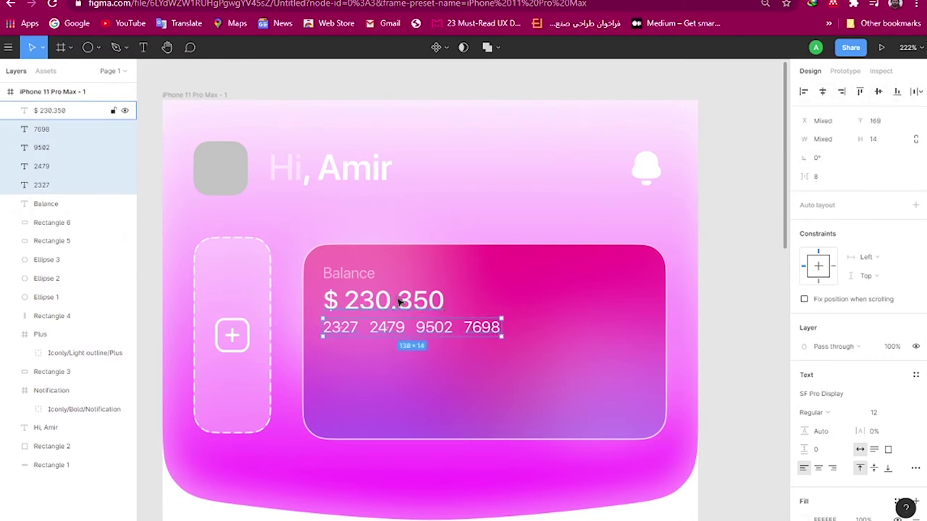
Add a 'Card Holder' label with a Semibold holder name beneath it, grouped together
double_click(350, 392)
text(Card Holder)
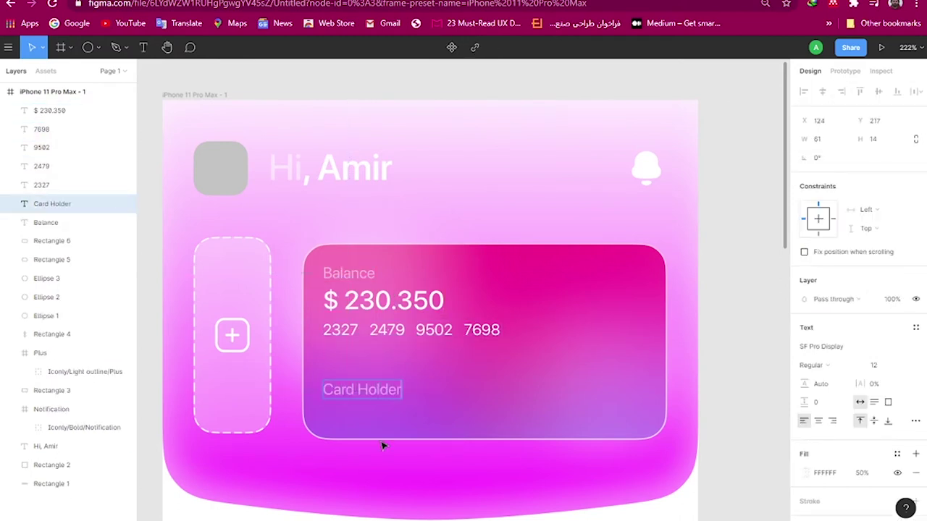
drag(362, 389, 362, 410)
double_click(362, 410)
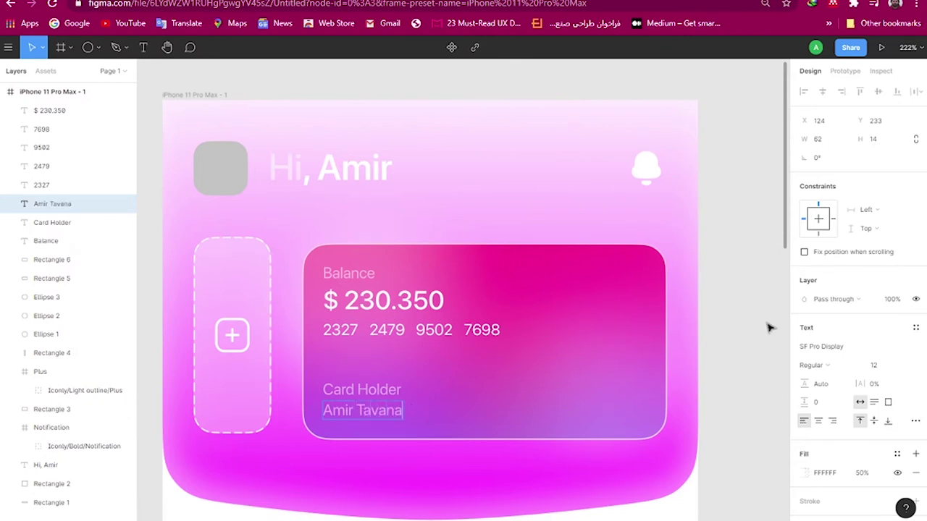
click(806, 473)
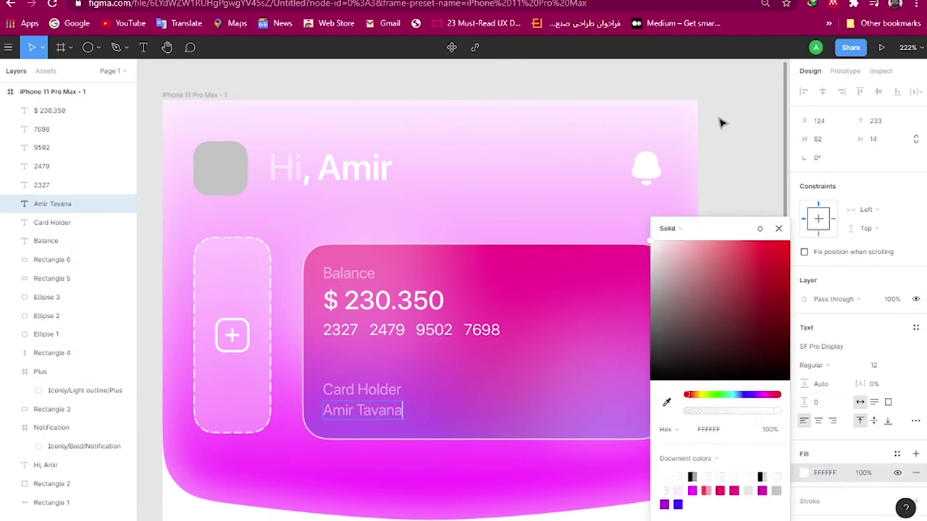
click(822, 365)
click(834, 330)
key(Escape)
shift+click(362, 390)
key(ctrl+g)
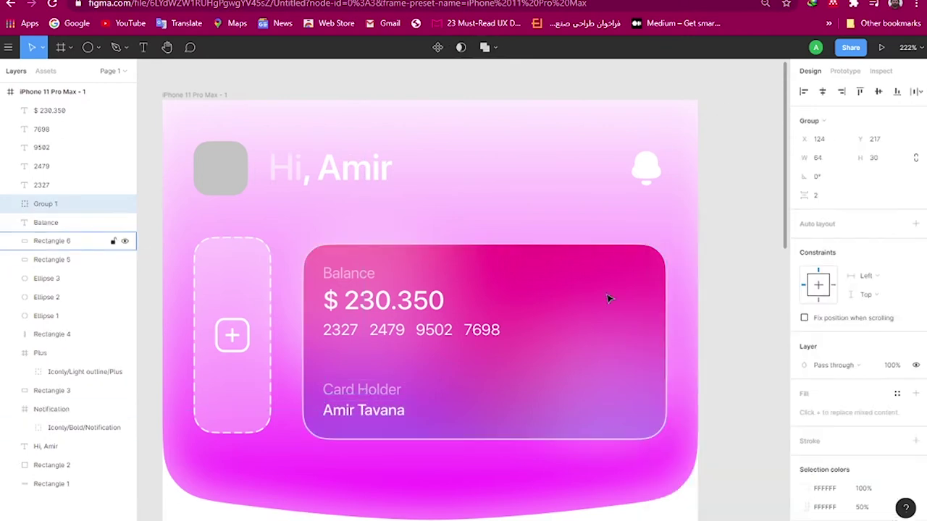
Duplicate the holder group as a Date group at the card's right edge and group both
drag(342, 391, 562, 391)
double_click(583, 391)
click(625, 412)
text(19 / 21)
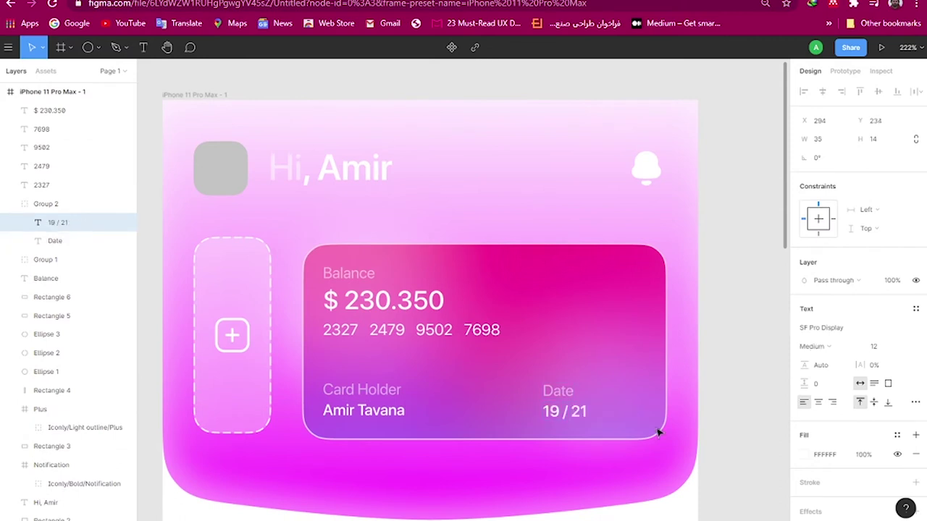
click(325, 386)
click(586, 384)
drag(586, 385, 624, 410)
shift+click(362, 399)
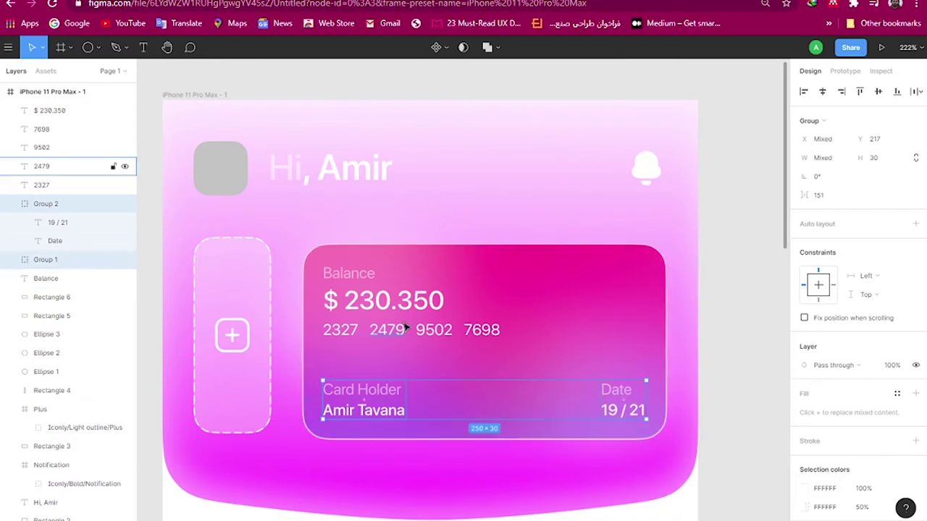
key(ctrl+g)
Group the four card numbers, then group them with the amount and Balance label
click(340, 329)
shift+click(387, 330)
shift+click(434, 329)
shift+click(481, 329)
key(ctrl+g)
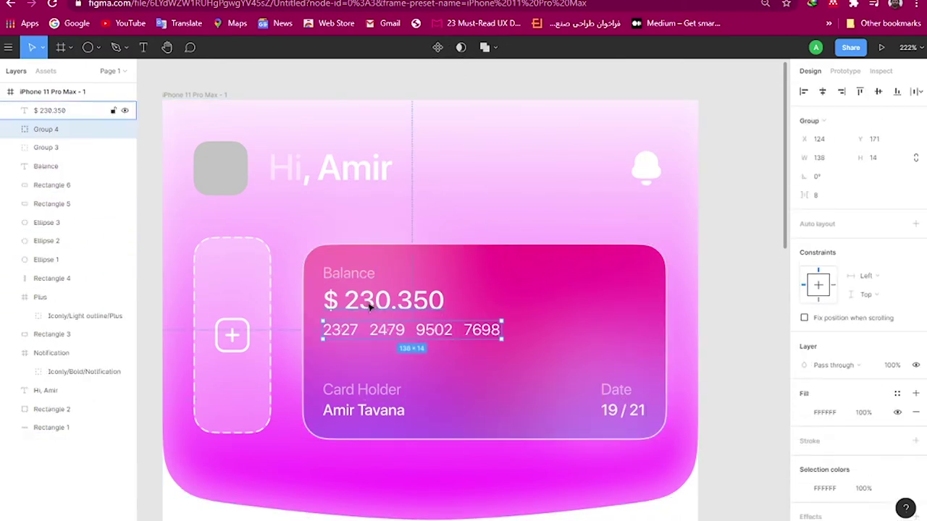
shift+click(369, 307)
shift+click(348, 273)
key(ctrl+g)
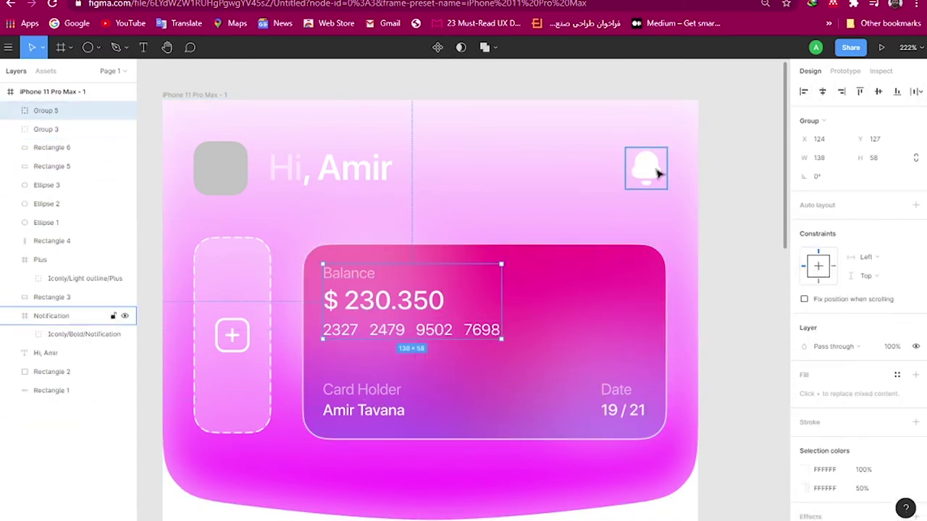
click(667, 307)
Draw an 8×8 white dot under the card and duplicate it into a row of three
key(o)
drag(457, 455, 463, 461)
click(804, 346)
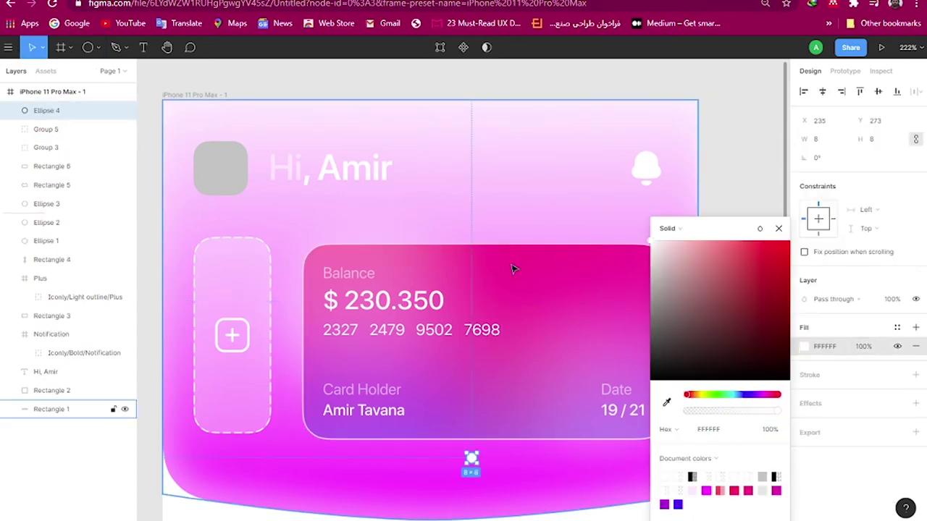
key(Escape)
key(ctrl+c)
key(ctrl+v)
key(Left)
key(Left)
key(Left)
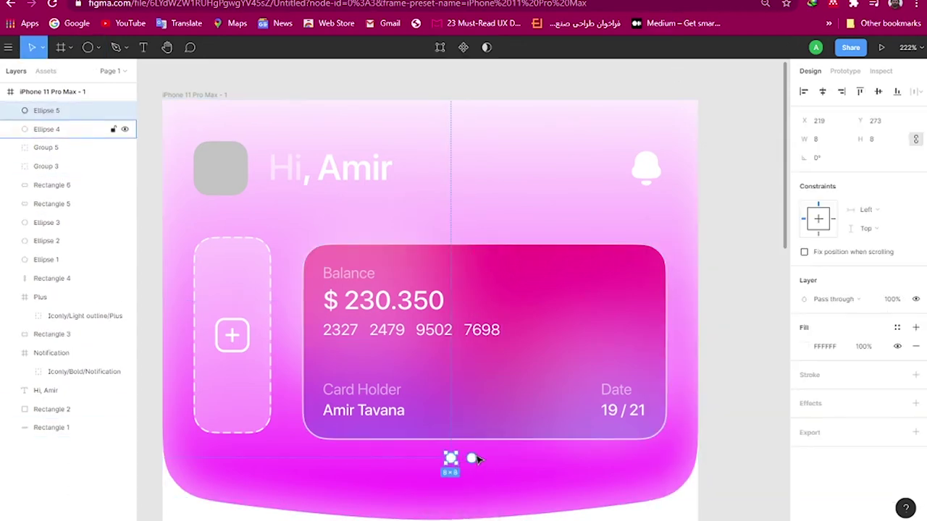
key(ctrl+d)
Draw a white FFFFFF bar left of the dots and tighten the spacing
key(r)
scroll(405, 474, up, 3)
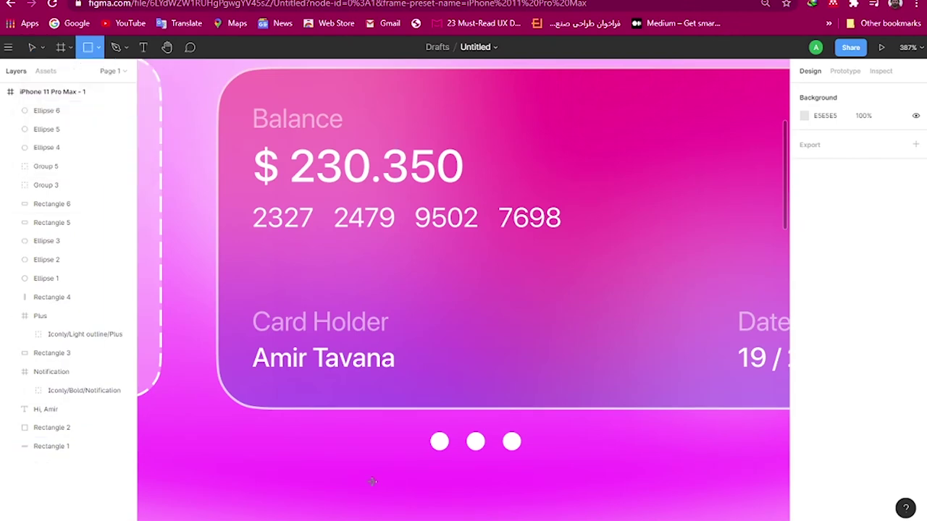
drag(331, 433, 397, 450)
scroll(300, 410, up, 3)
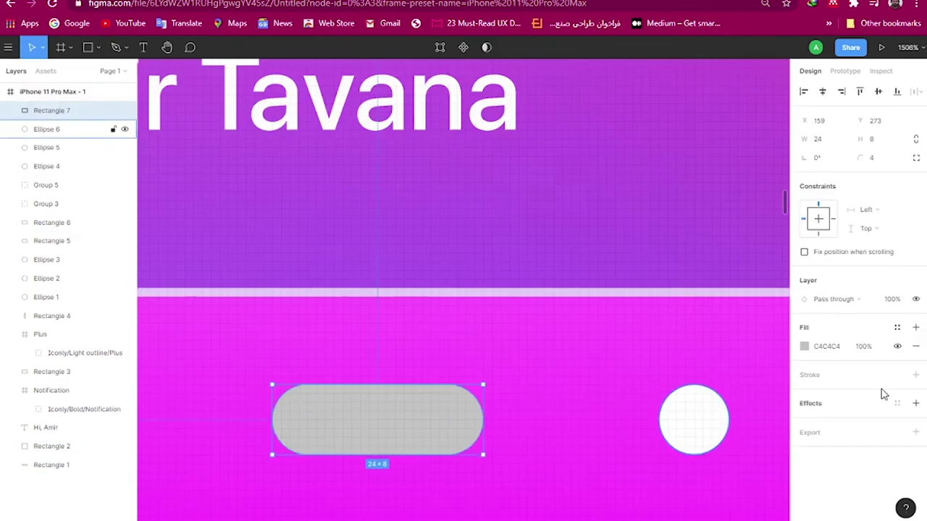
click(804, 347)
text(FFFFFF)
scroll(299, 383, down, 3)
drag(335, 388, 342, 390)
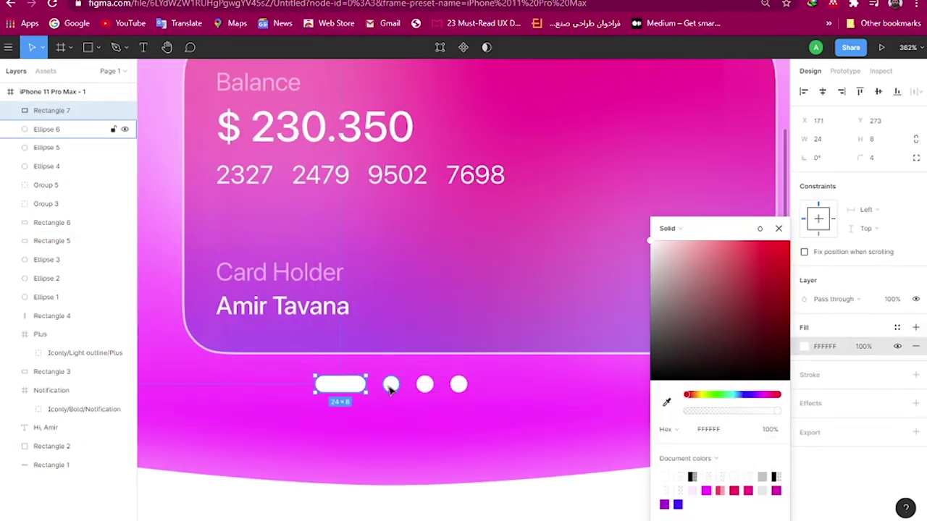
key(Tab)
mouse_move(425, 384)
mouse_down()
mouse_move(411, 385)
mouse_move(434, 383)
mouse_up()
click(342, 384)
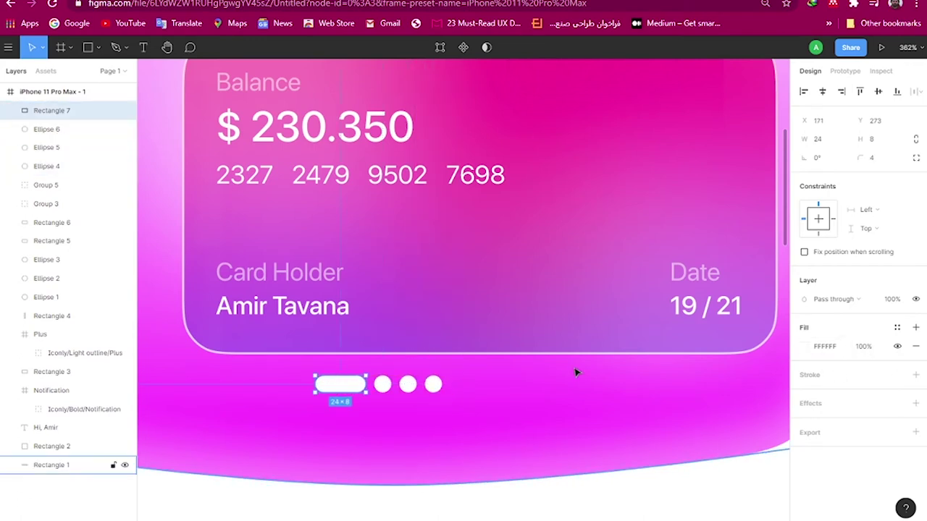
Set the dots to 50% opacity, group them with the bar, and centre the group horizontally
click(46, 129)
shift+click(46, 166)
click(861, 388)
text(50)
shift+click(51, 110)
key(ctrl+g)
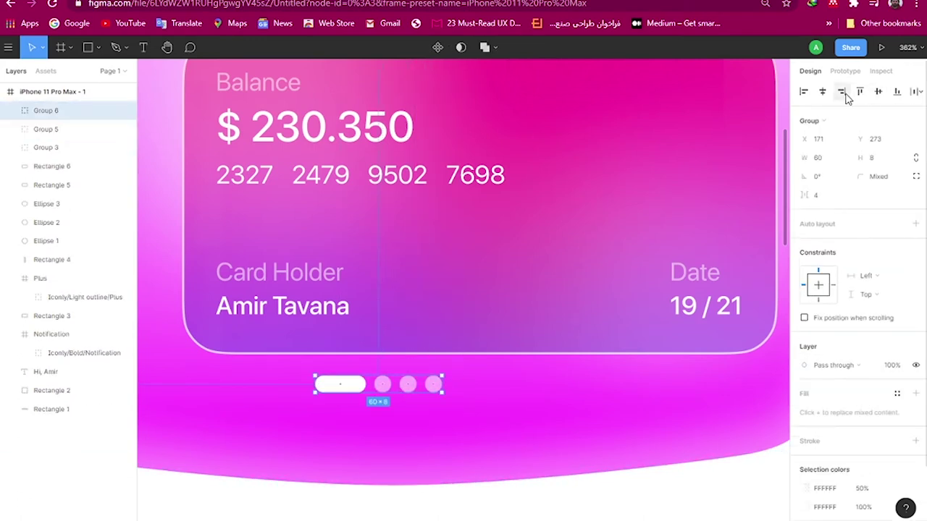
click(823, 91)
scroll(422, 350, down, 5)
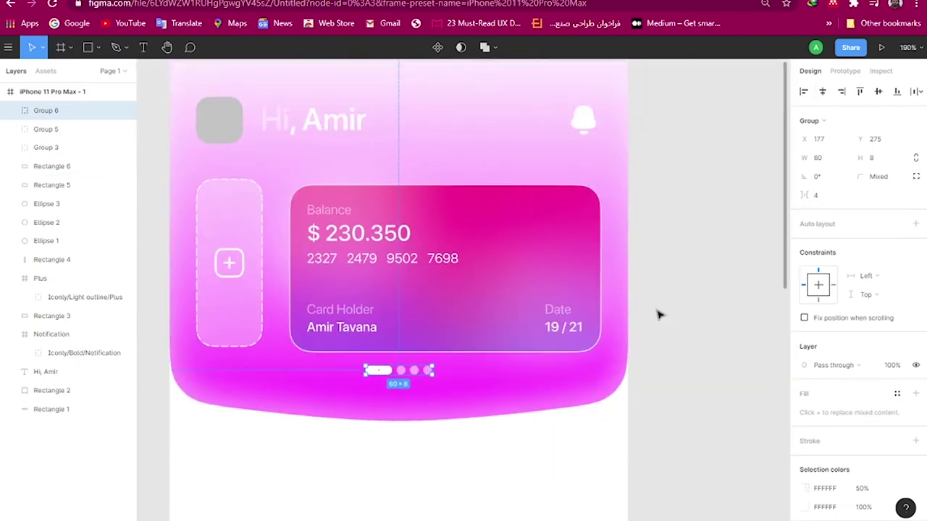
scroll(411, 253, down, 2)
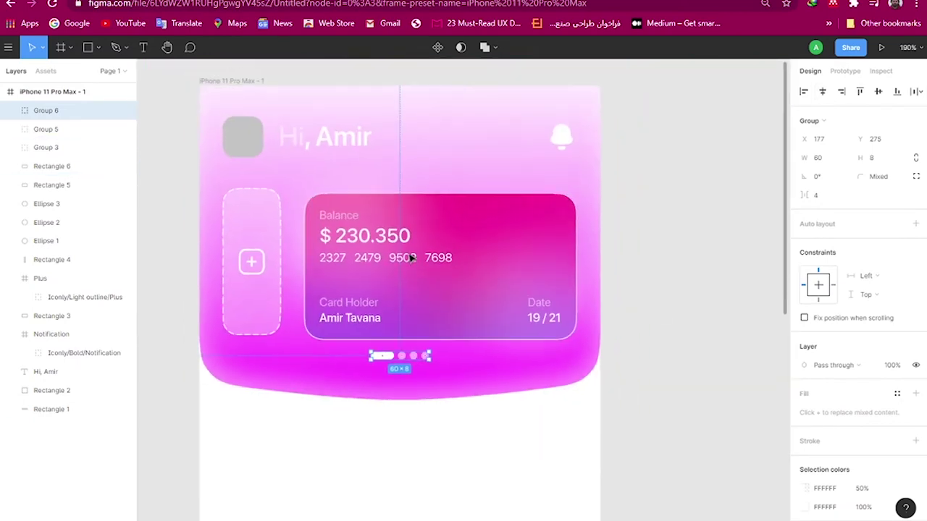
Draw a 14×14 ring at the card's top-right with no fill and a white 1px stroke
click(101, 48)
click(72, 115)
drag(520, 216, 527, 223)
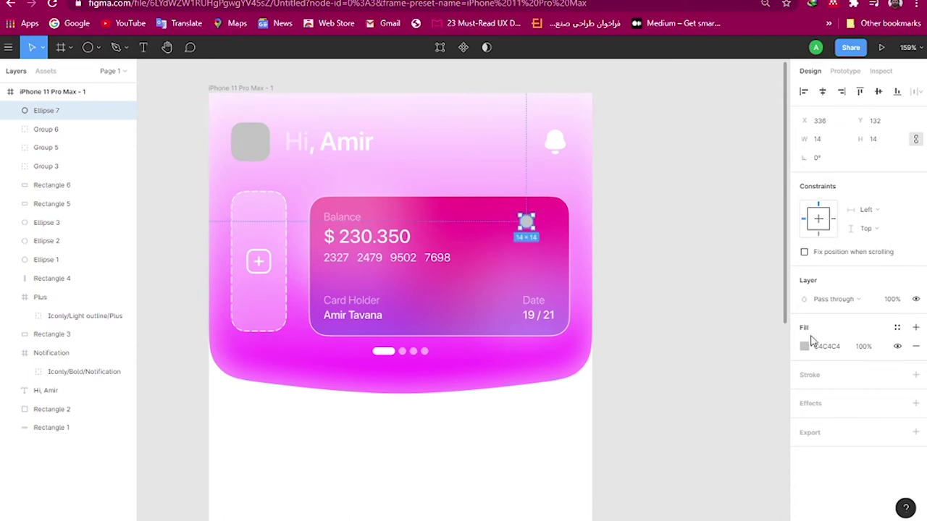
click(916, 346)
click(915, 356)
click(804, 374)
click(651, 246)
scroll(493, 277, up, 5)
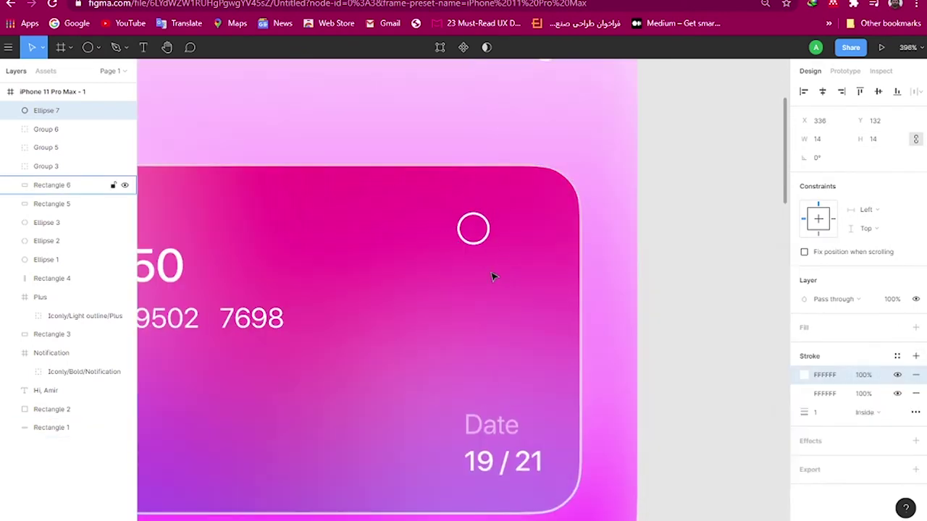
Duplicate the ring, offset the copy right to overlap, and group both rings
key(Right)
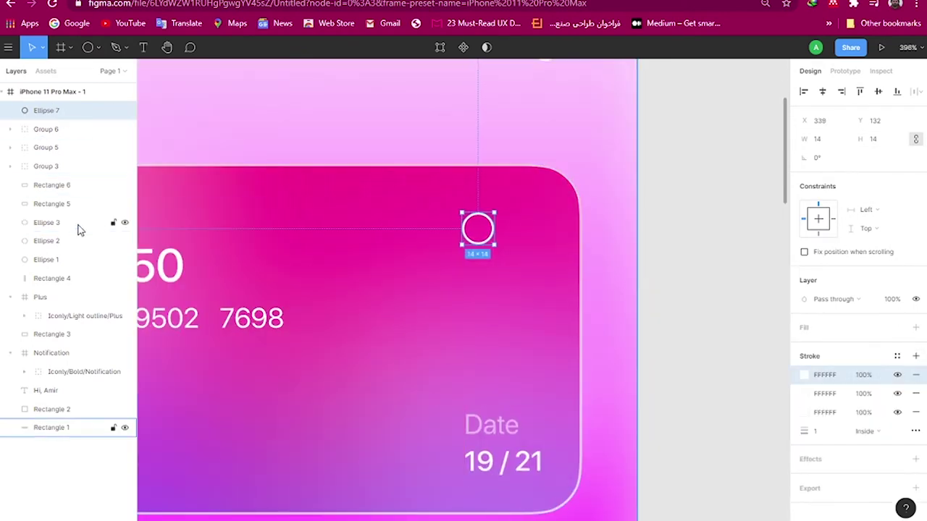
key(ctrl+c)
key(Escape)
key(ctrl+v)
key(Right)
key(Right)
key(Right)
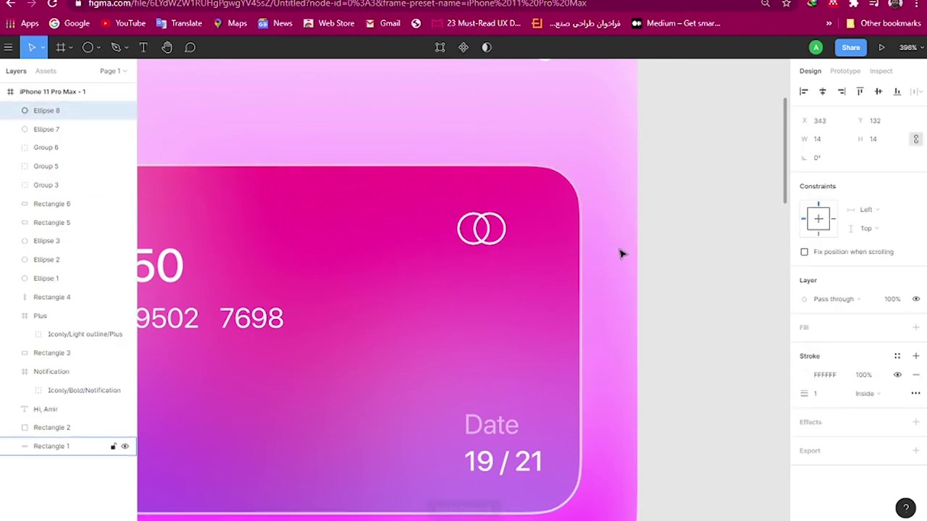
key(ctrl+g)
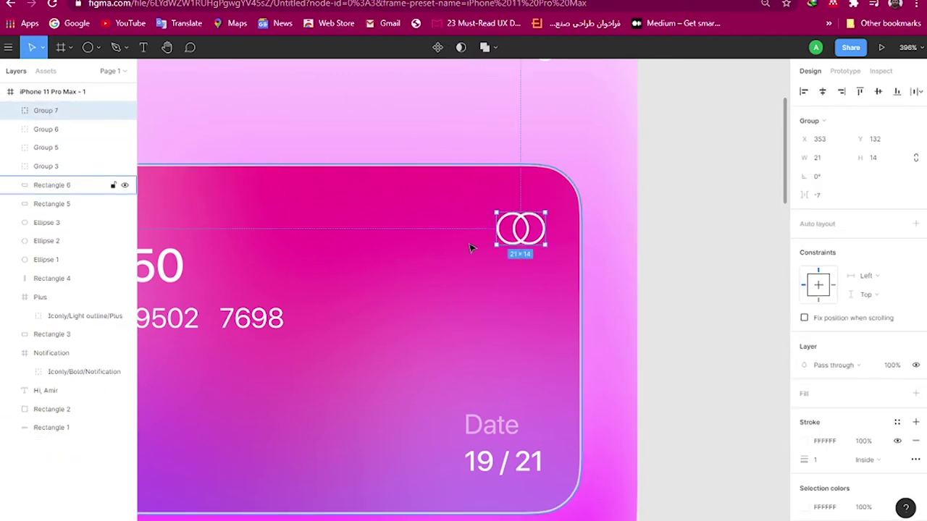
Top-align the ring logo with the Balance label, then view the whole phone frame
scroll(471, 246, down, 3)
shift+click(225, 235)
click(860, 92)
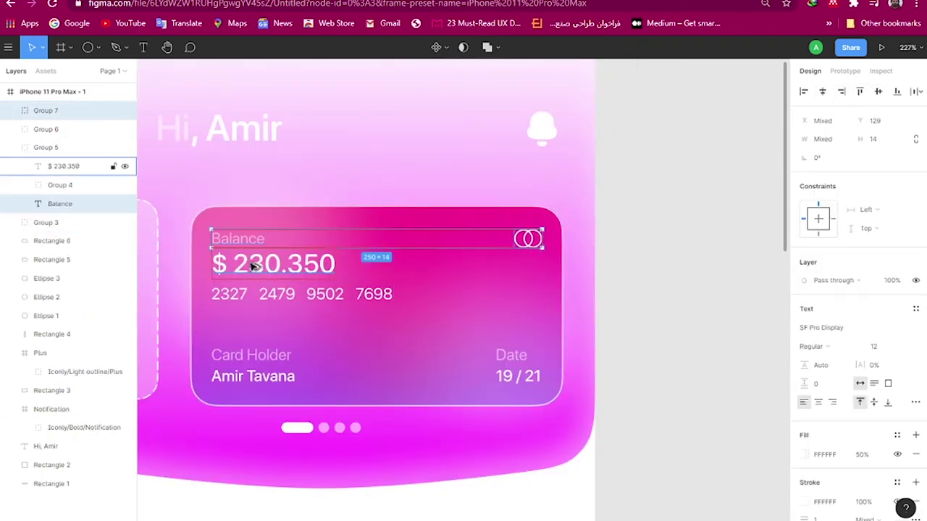
scroll(232, 275, up, 2)
click(239, 231)
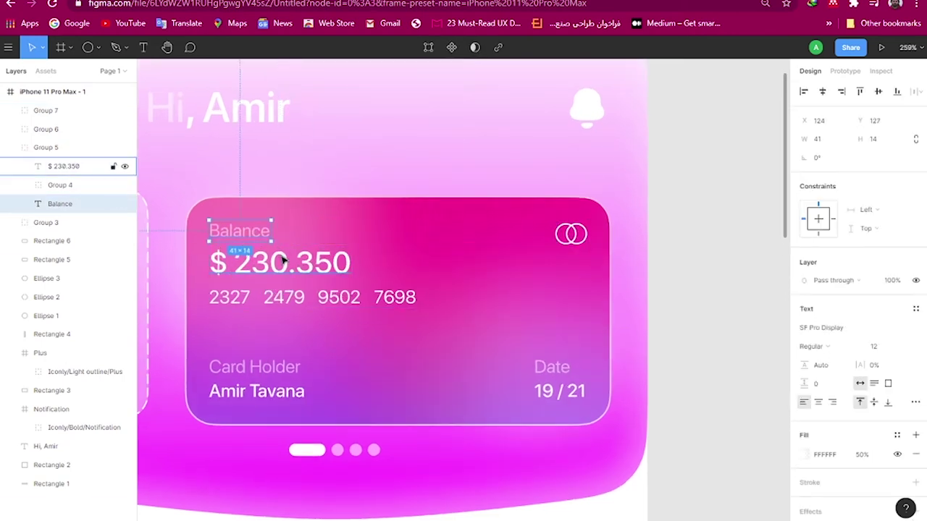
click(570, 234)
shift+click(227, 234)
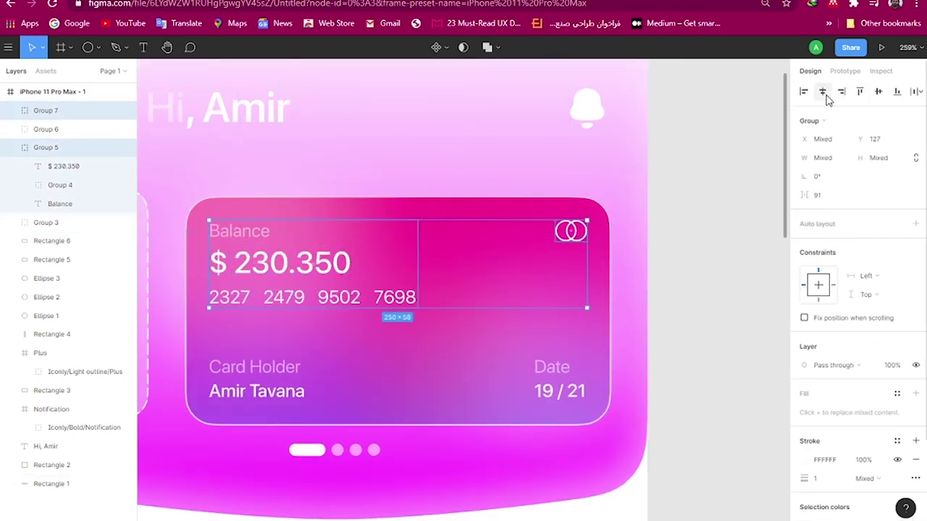
click(673, 133)
key(shift+1)
click(208, 143)
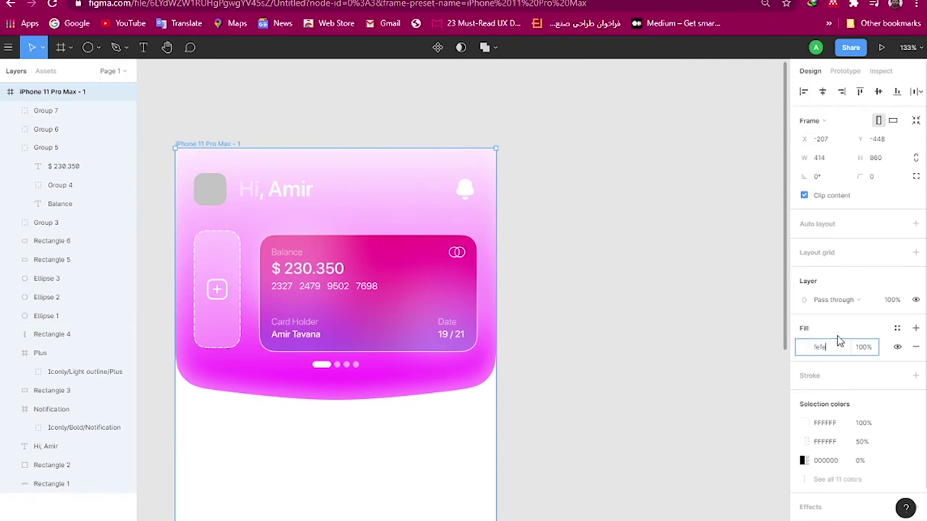
Stretch the pink header to 414×433 and add a white Medium 20 'Most Operation' heading
click(340, 391)
drag(330, 392, 323, 451)
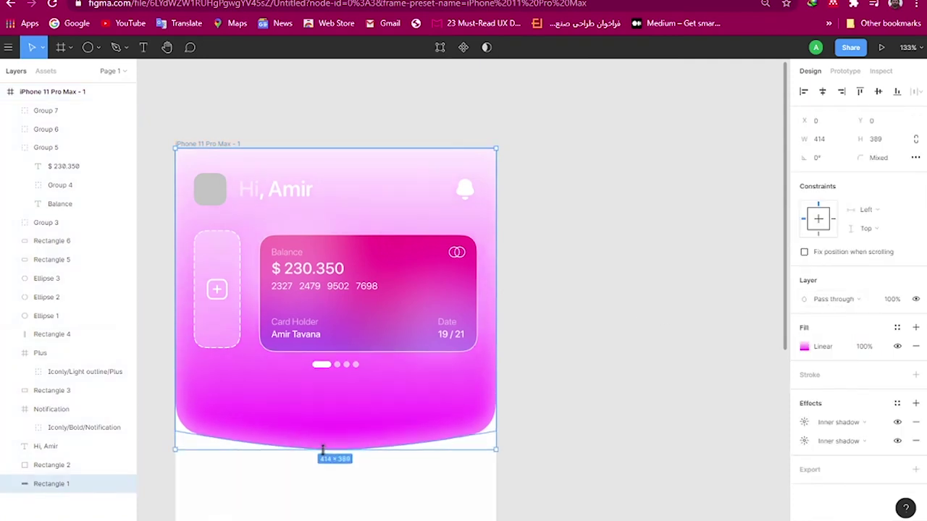
click(144, 47)
drag(258, 482, 365, 507)
text(Most Operation)
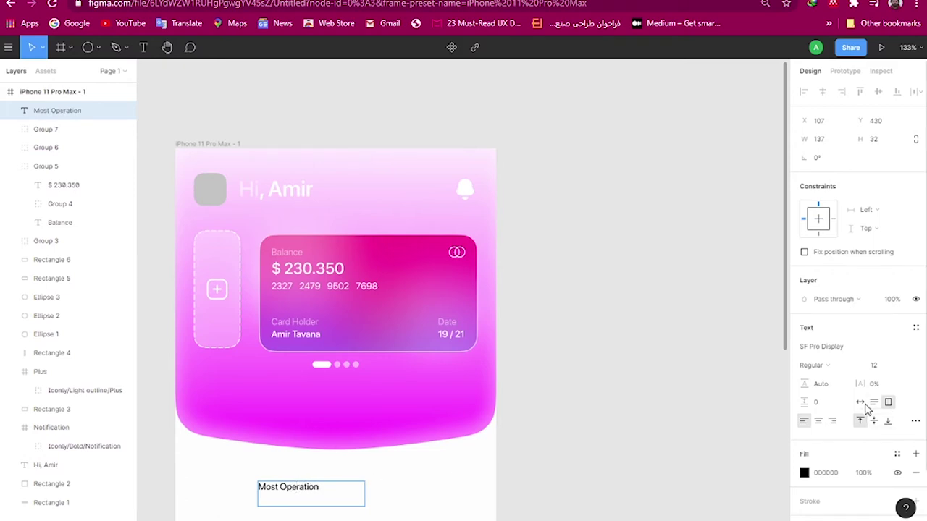
click(814, 365)
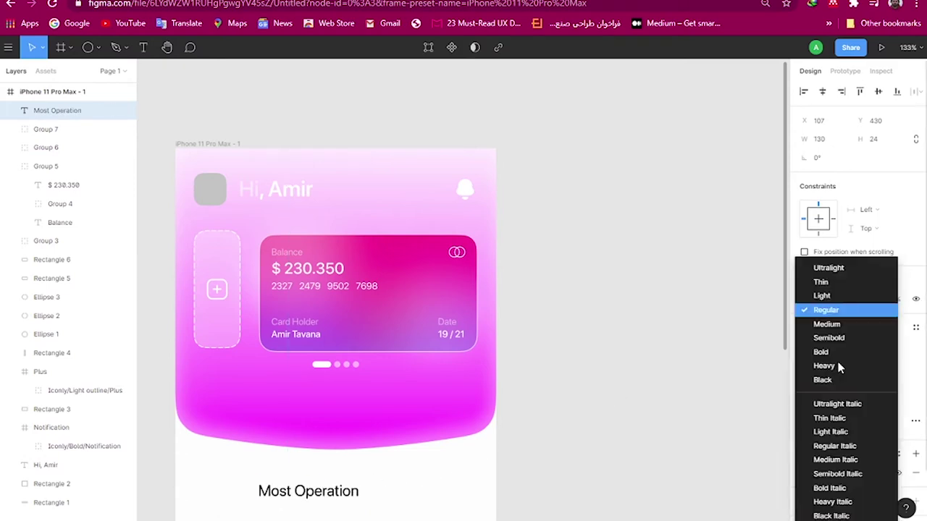
click(771, 325)
drag(276, 494, 219, 397)
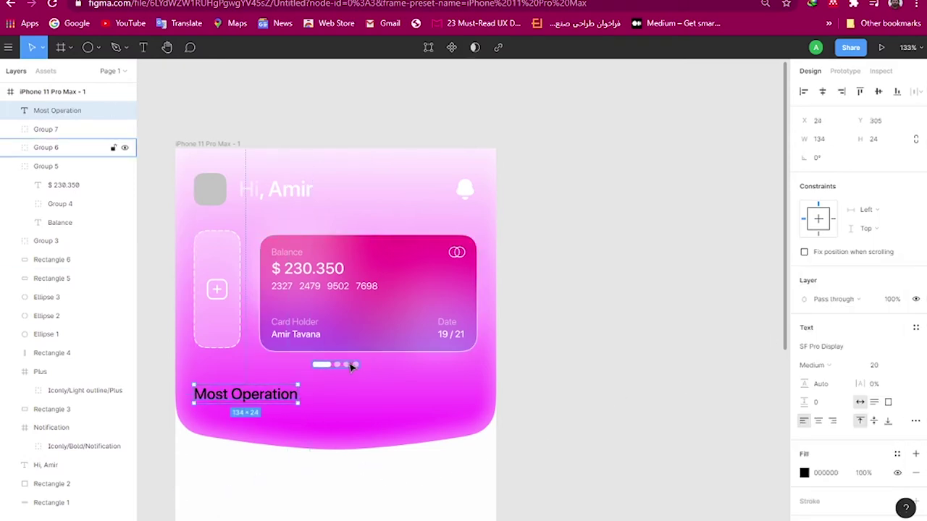
click(804, 473)
click(654, 246)
click(320, 480)
Draw a rounded tile rectangle below the heading with a white linear gradient fill
scroll(358, 473, down, 5)
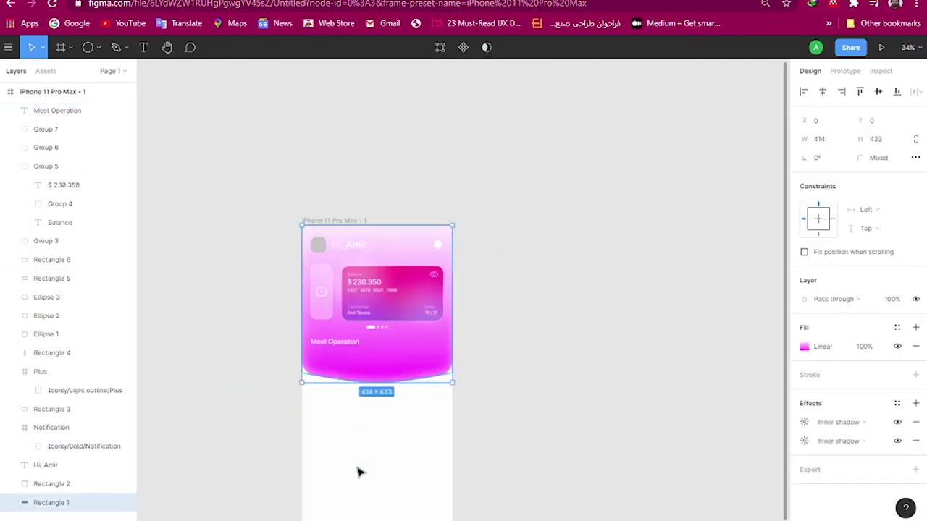
scroll(355, 430, up, 3)
key(r)
drag(305, 333, 338, 381)
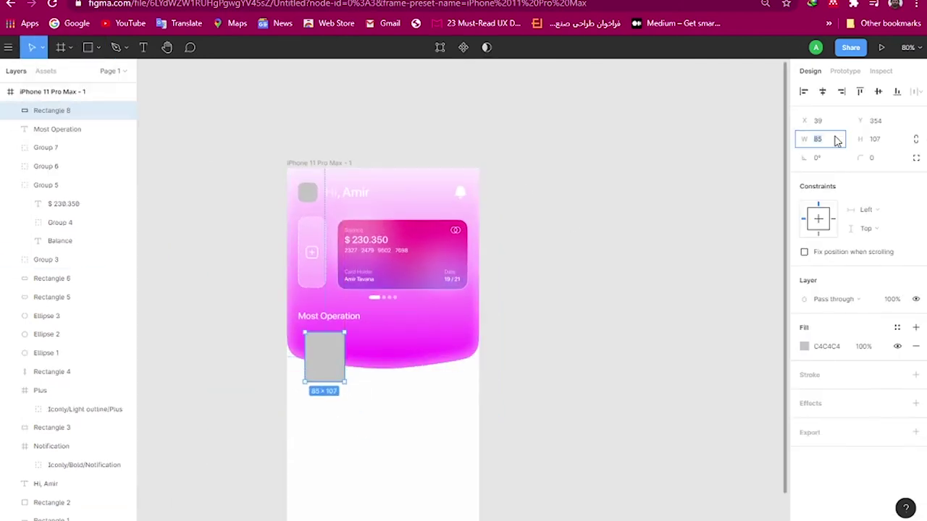
click(889, 142)
text(13)
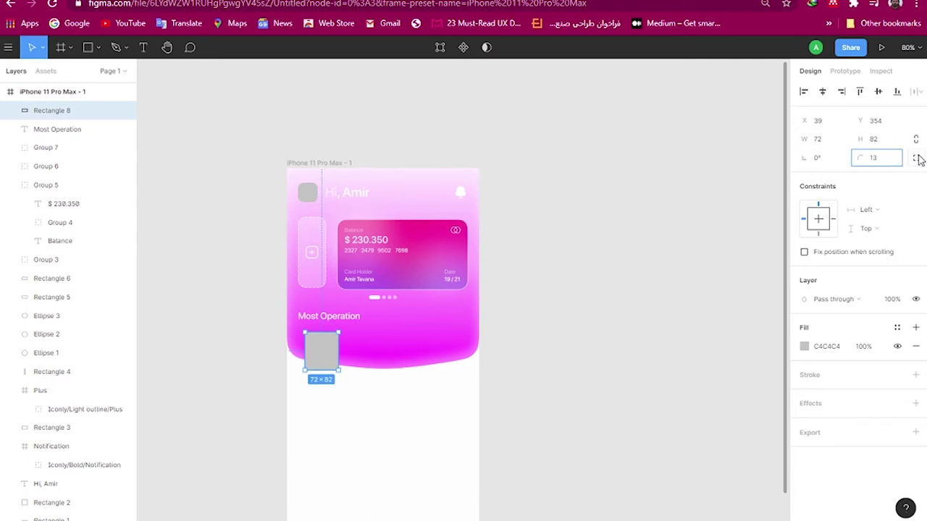
click(916, 158)
click(916, 176)
click(804, 365)
click(669, 228)
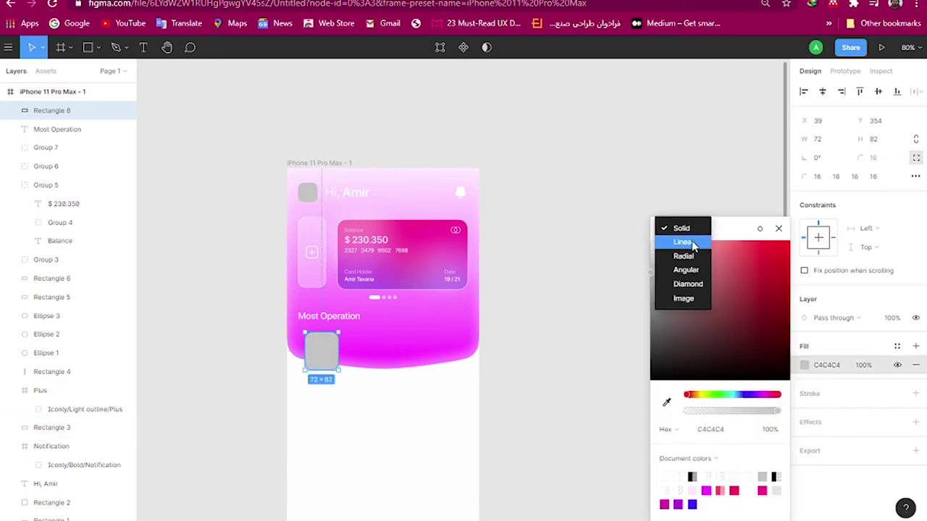
click(691, 242)
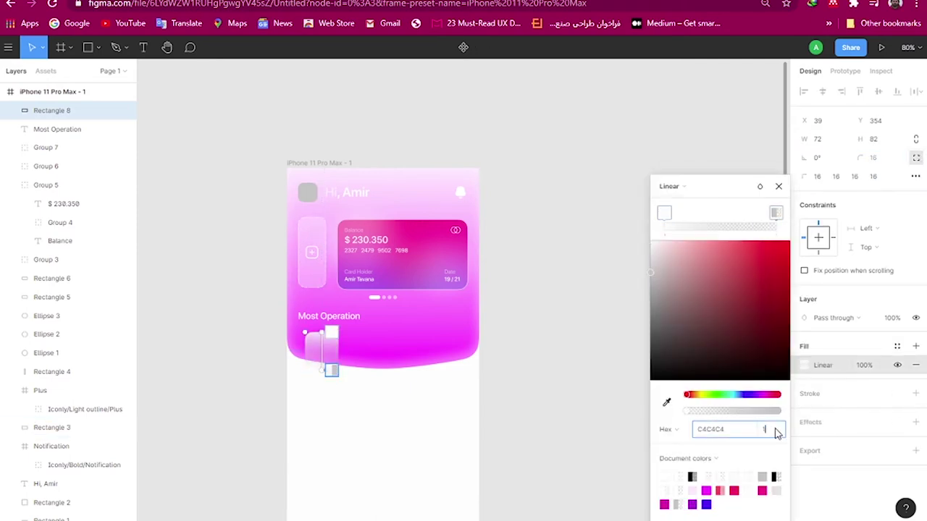
text(100)
key(Return)
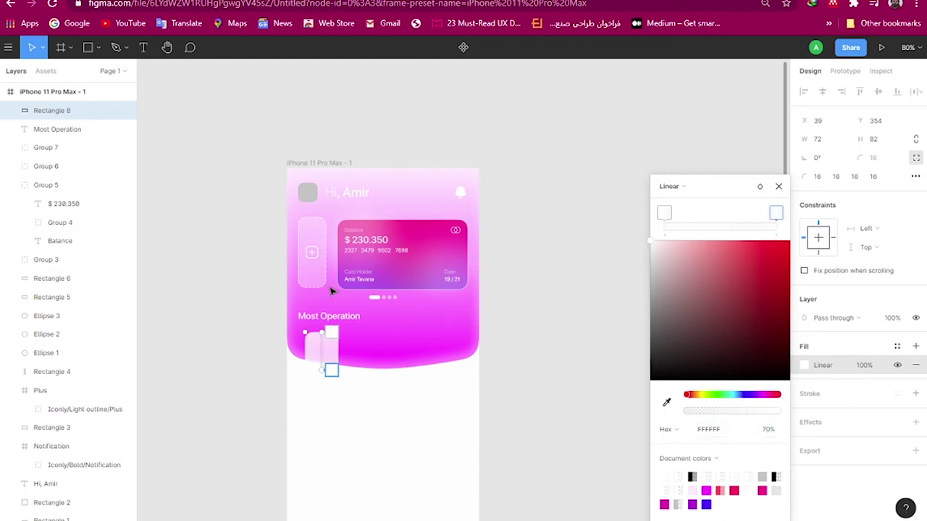
Paste a copy of the tile and resize it to 72 wide
key(Escape)
scroll(316, 356, up, 5)
key(ctrl+c)
key(ctrl+v)
drag(294, 352, 302, 351)
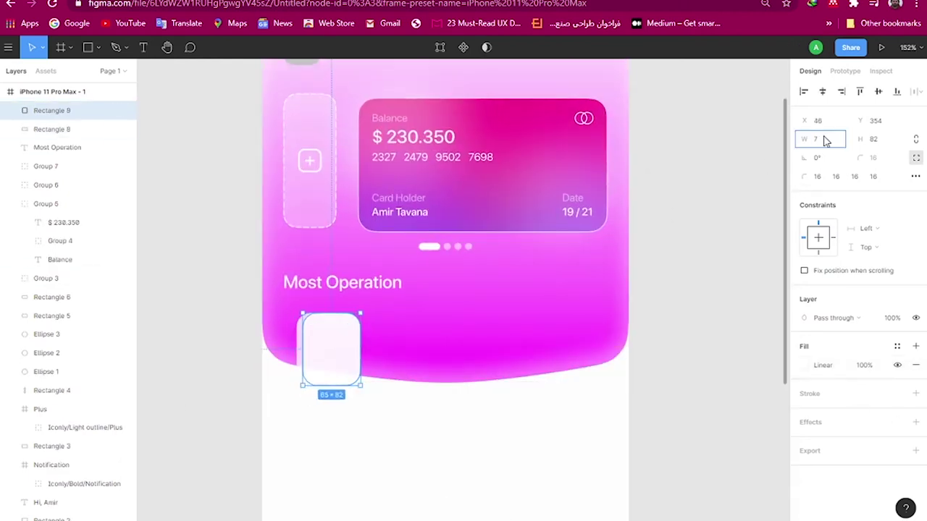
key(Tab)
text(72)
key(Return)
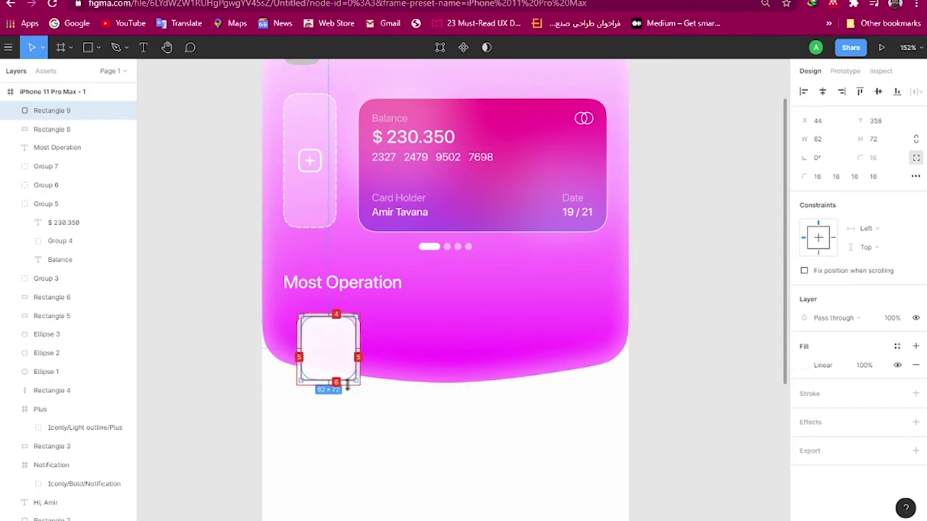
Give the tile a Drop shadow (purple 7747FF, blur 20) and a Background blur
scroll(322, 391, up, 5)
click(403, 329)
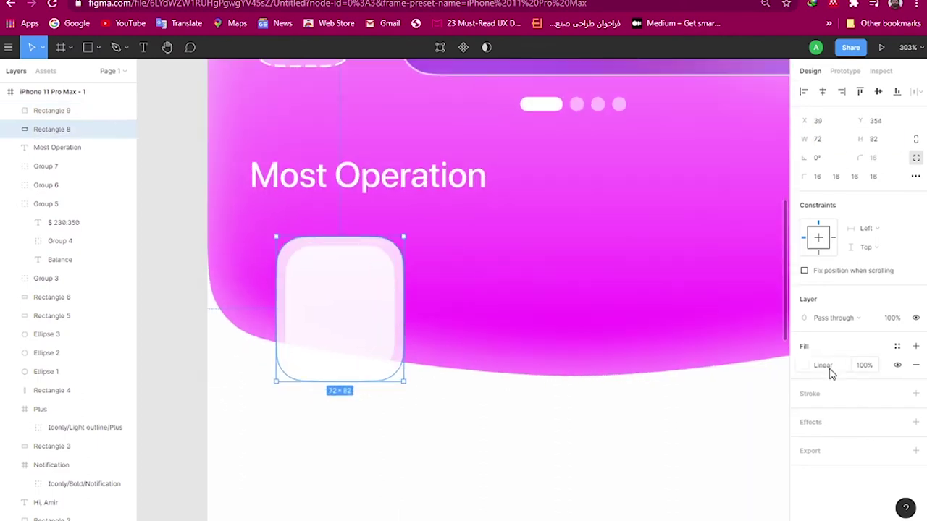
click(915, 422)
click(854, 464)
click(838, 480)
click(803, 460)
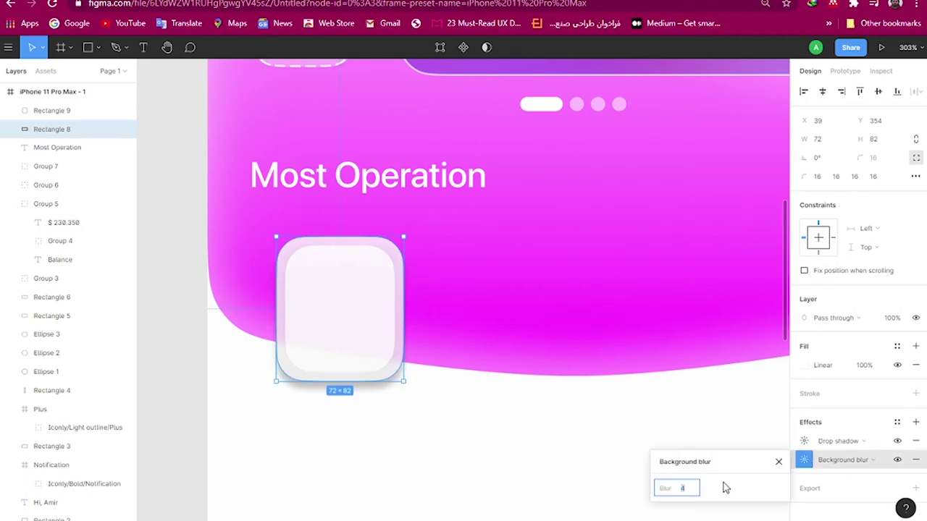
click(805, 441)
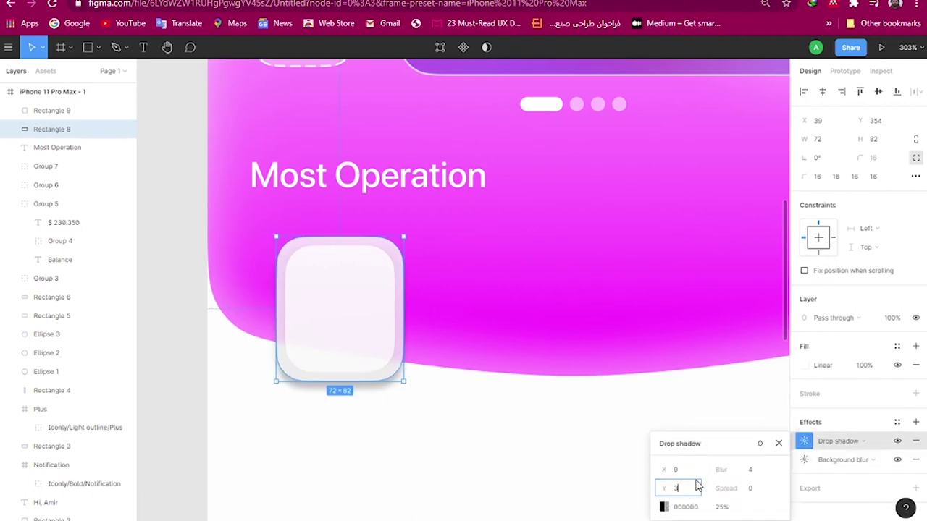
key(Tab)
text(20)
click(664, 507)
click(568, 429)
text(7747ff)
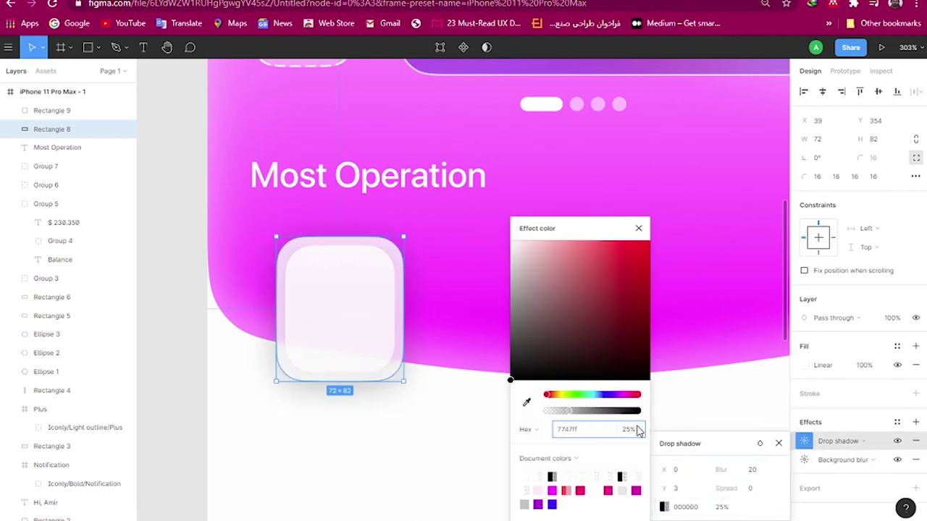
key(Return)
click(451, 324)
Adjust the inner tile's corner radius and align the tile with the card's left edge
scroll(722, 367, down, 5)
click(722, 367)
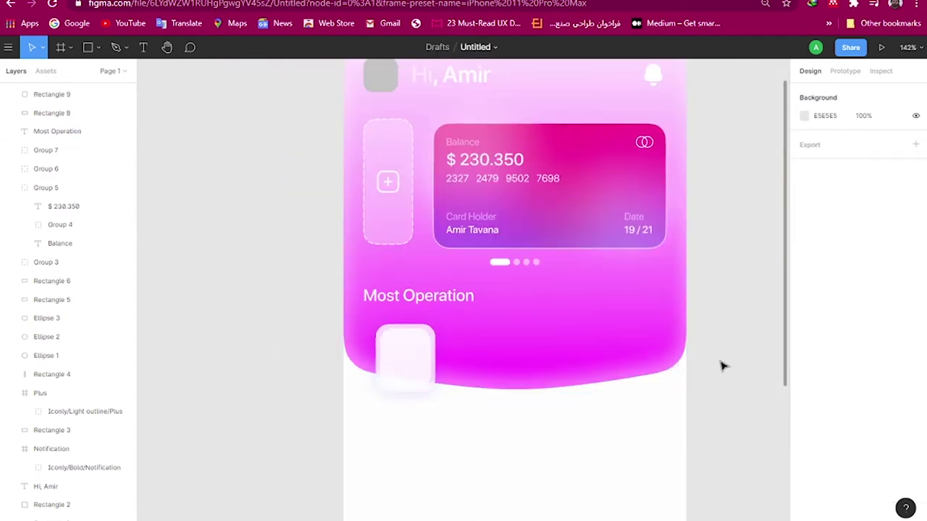
click(391, 359)
click(887, 158)
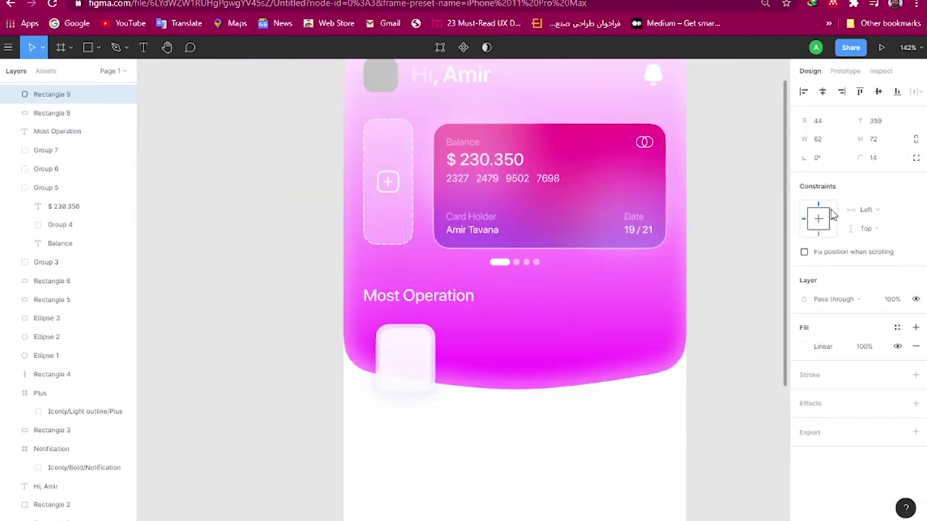
click(405, 362)
ctrl+scroll(420, 412, up, 2)
shift+click(393, 310)
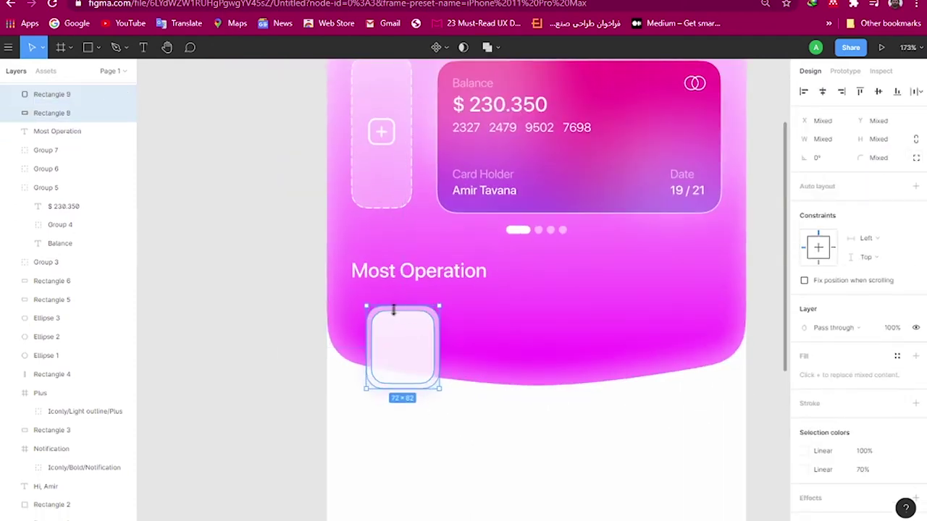
drag(394, 310, 379, 303)
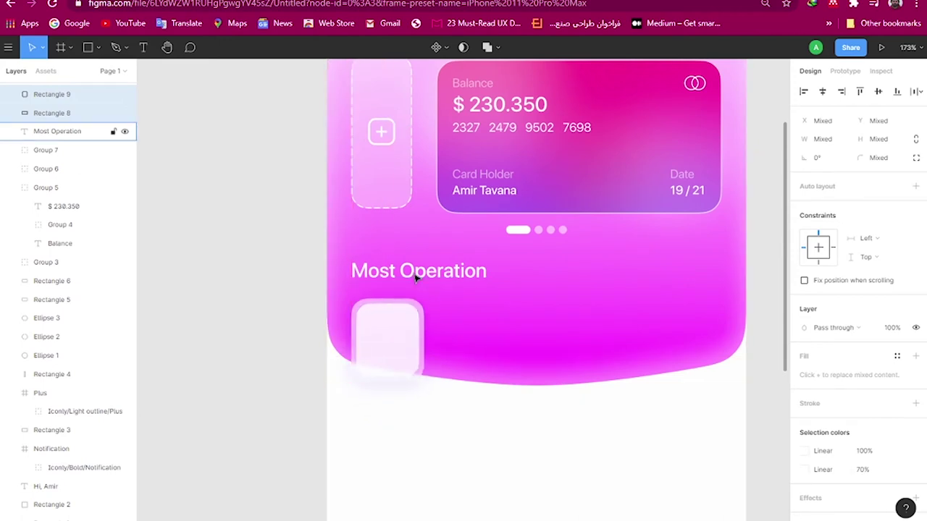
Lower the outer tile's drop shadow opacity to 18%
click(405, 348)
click(534, 372)
click(420, 341)
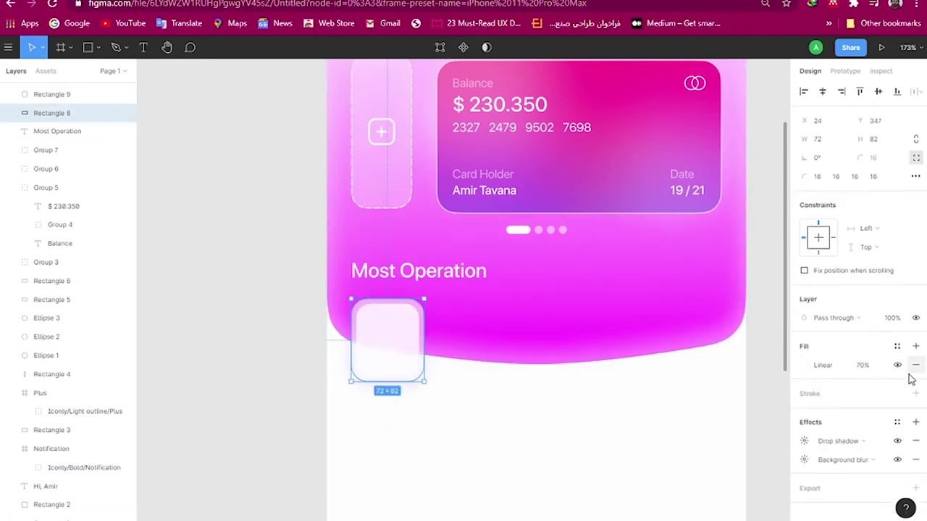
click(804, 441)
click(663, 507)
click(565, 412)
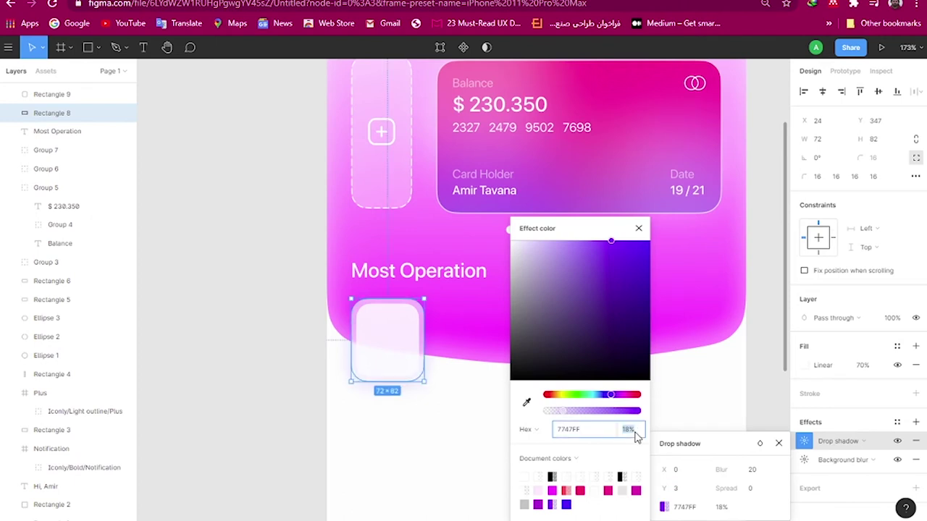
click(184, 236)
Duplicate the tile into four evenly spaced tiles, then open the Plugins menu
drag(352, 316, 590, 319)
click(366, 290)
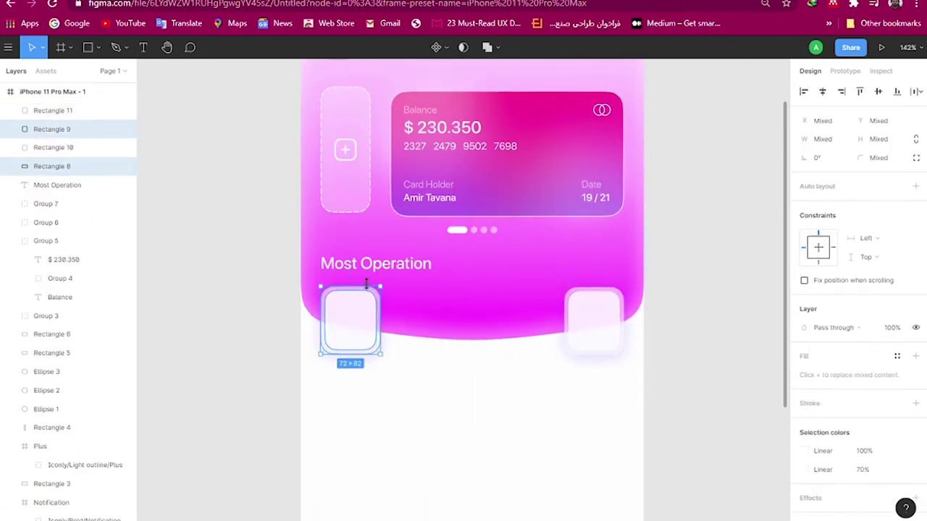
shift+click(600, 297)
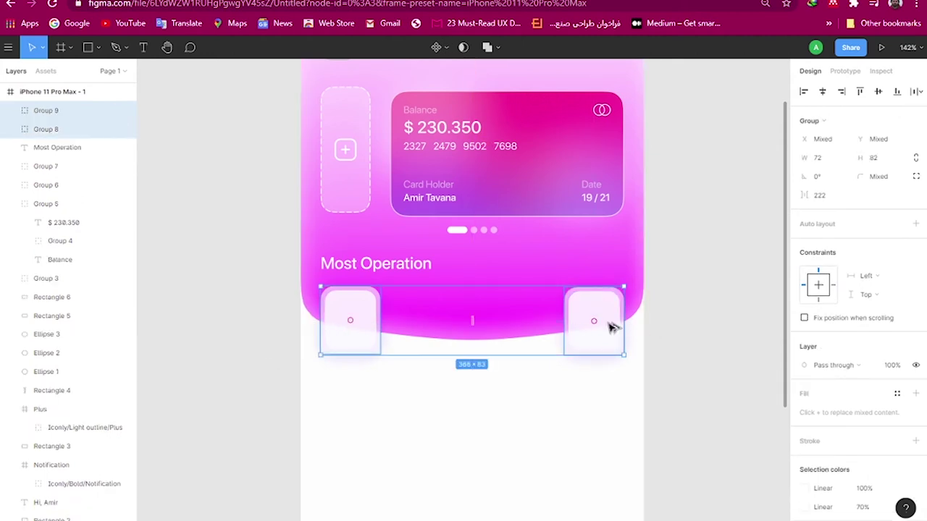
mouse_move(594, 318)
mouse_down()
mouse_move(534, 304)
mouse_move(427, 313)
mouse_up()
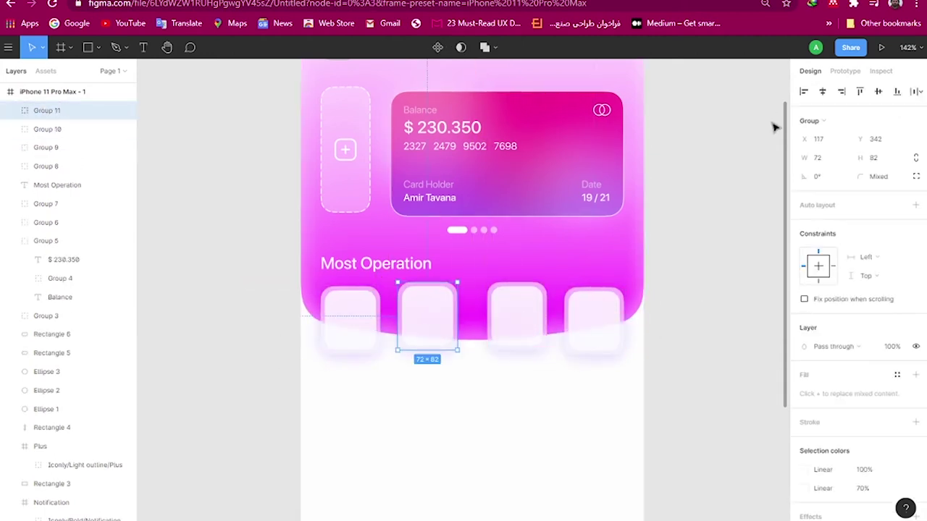
drag(311, 373, 634, 290)
click(877, 92)
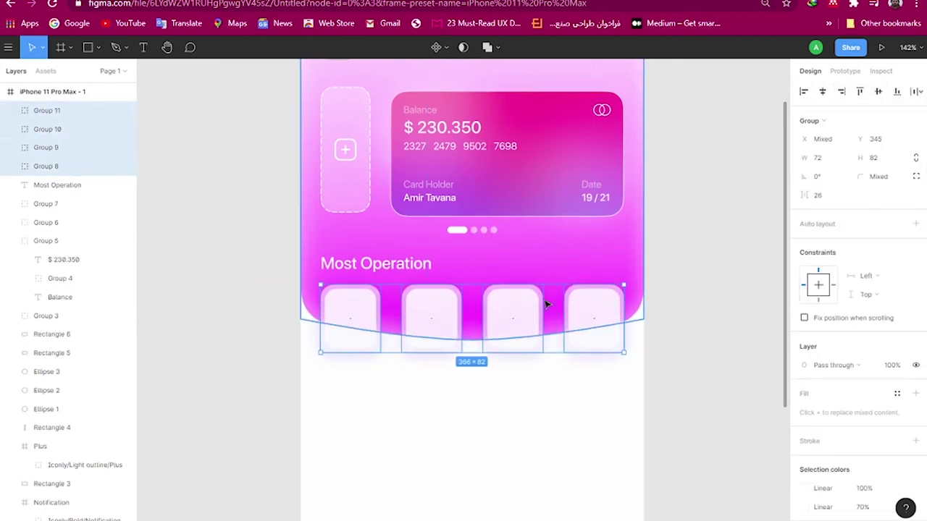
click(610, 308)
click(692, 289)
click(8, 48)
Insert the Buy, Scan, Swap and Category icons from Iconly, then close the plugin
click(145, 245)
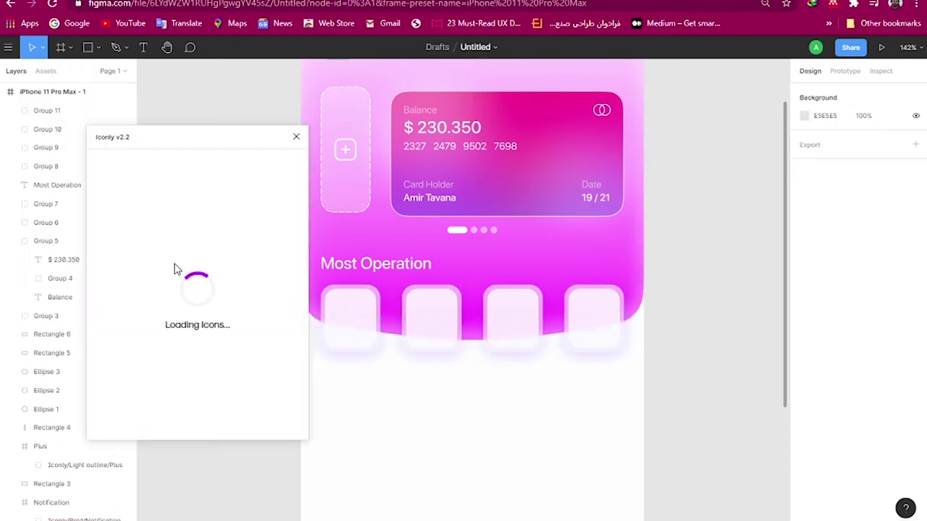
click(165, 175)
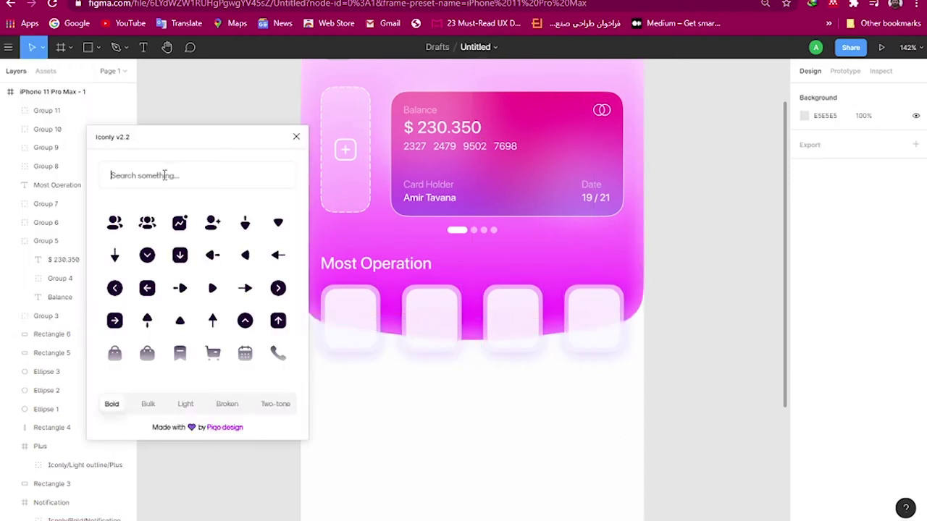
text(sh)
key(BackSpace)
key(BackSpace)
scroll(209, 215, down, 3)
click(210, 221)
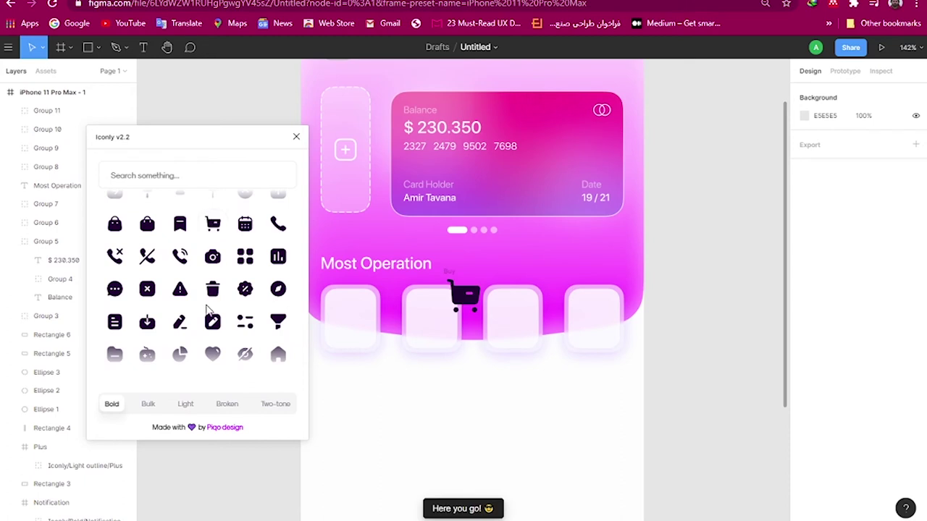
scroll(213, 310, up, 3)
scroll(213, 310, down, 3)
click(278, 282)
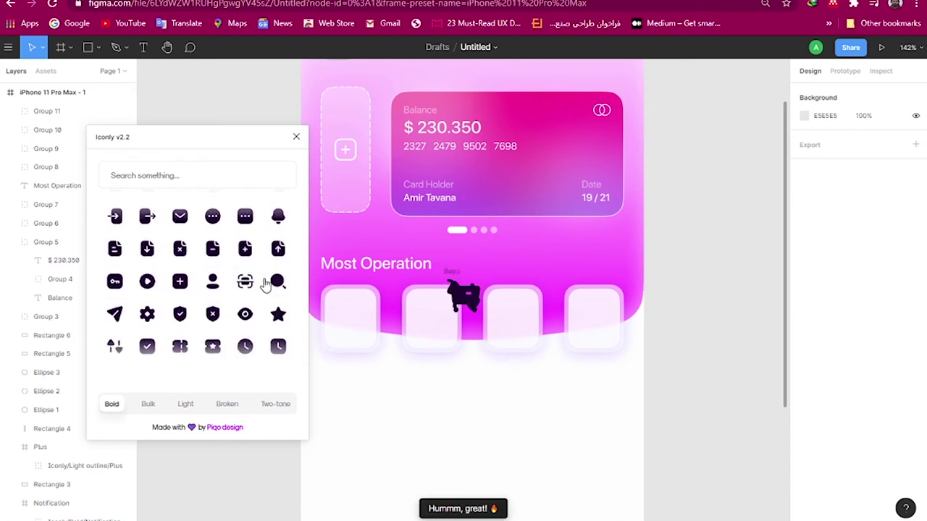
scroll(194, 260, down, 2)
scroll(212, 295, up, 3)
click(246, 248)
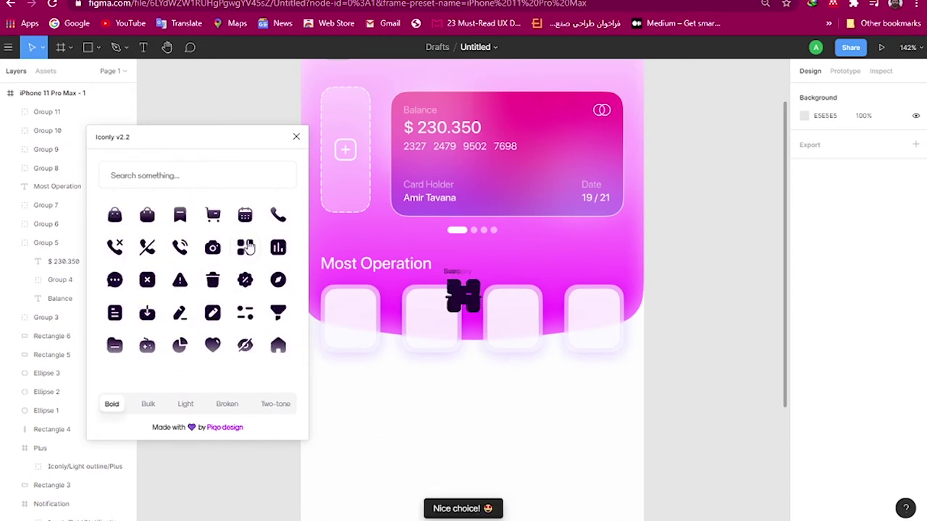
click(297, 137)
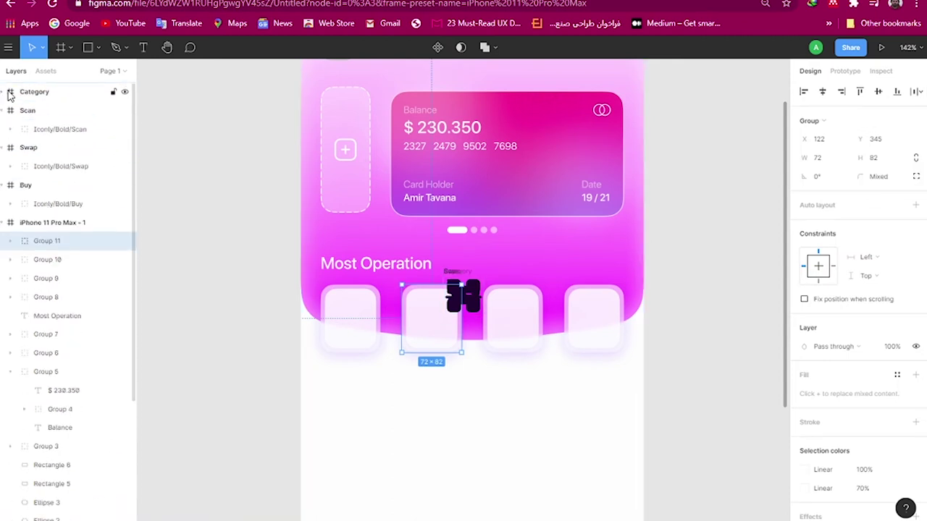
Resize the Scan and Swap icons to 32×32 and move the cart and Category icons into the phone
click(36, 112)
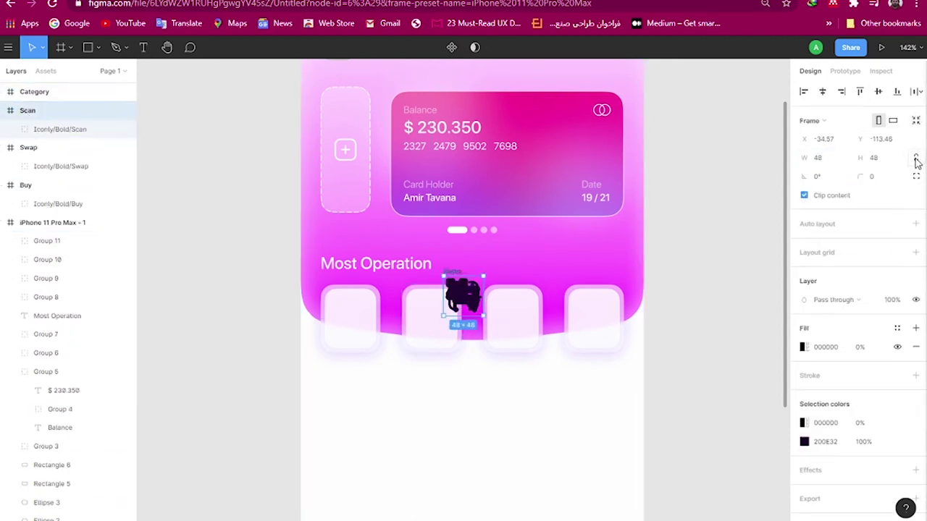
text(32)
key(Return)
click(108, 148)
click(873, 157)
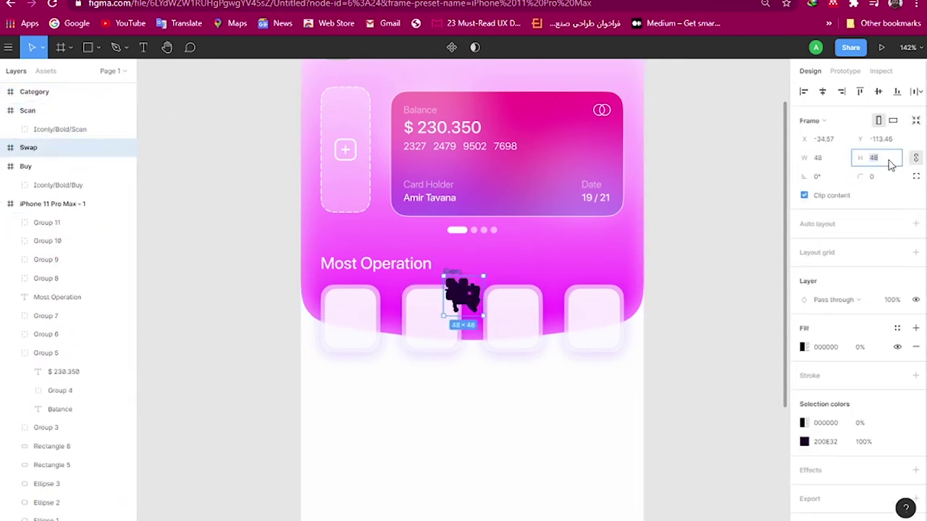
text(32)
key(Return)
click(37, 168)
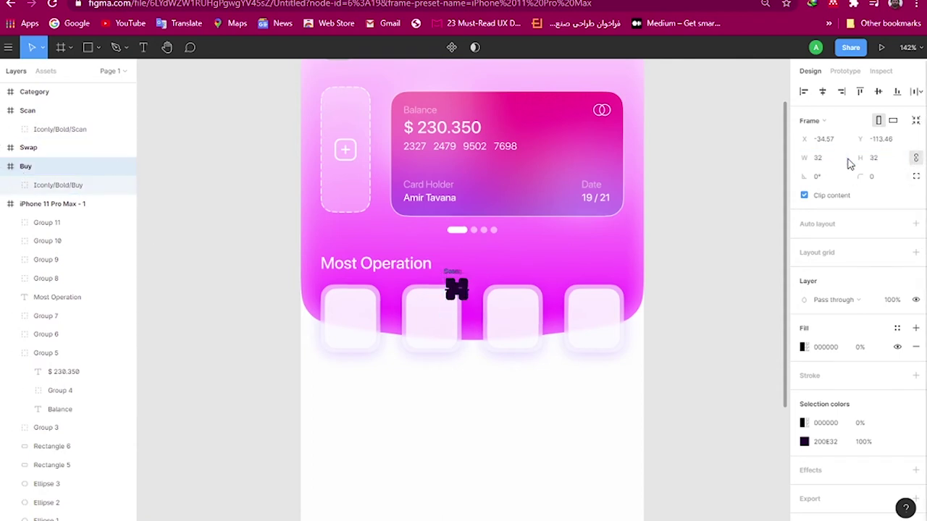
click(804, 441)
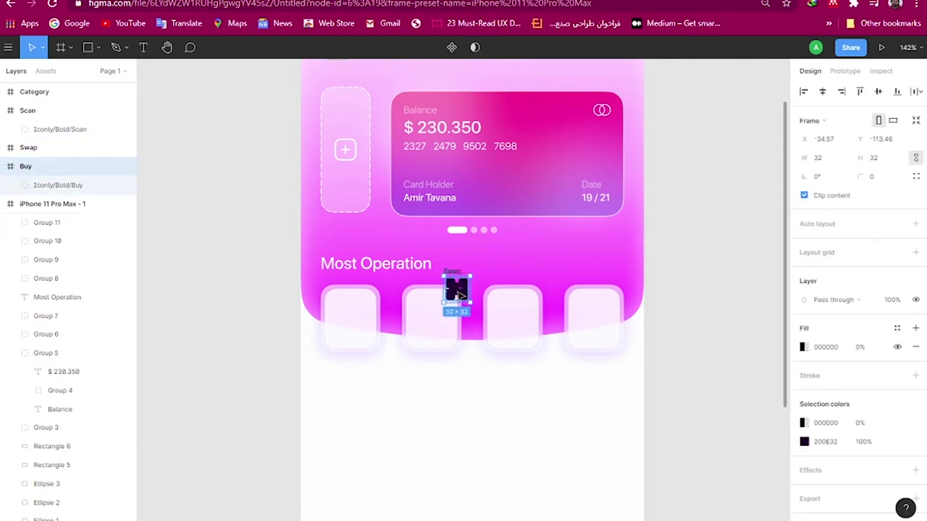
drag(379, 323, 355, 398)
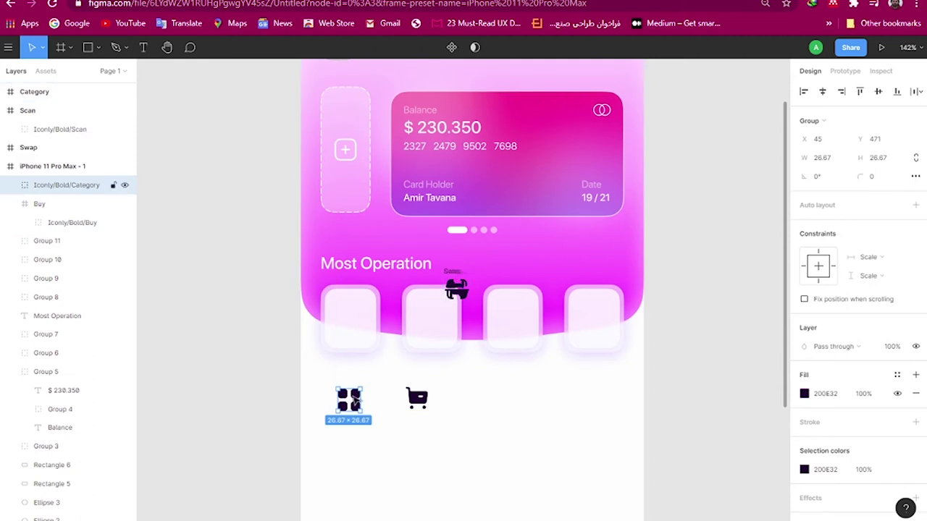
Place the Swap icon on the first tile and give it a purple linear gradient fill
drag(66, 184, 34, 94)
drag(29, 166, 36, 189)
drag(310, 391, 351, 312)
scroll(854, 362, down, 2)
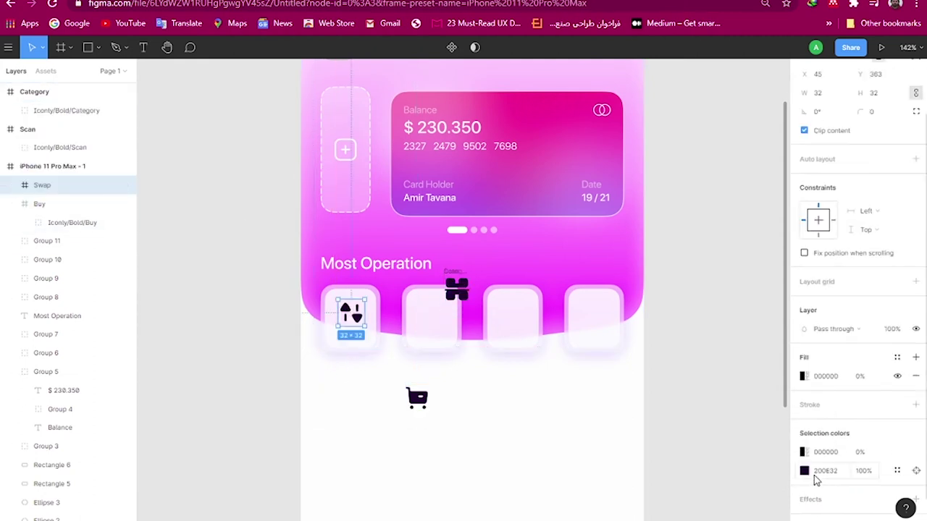
click(804, 471)
click(667, 227)
click(683, 242)
text(666c)
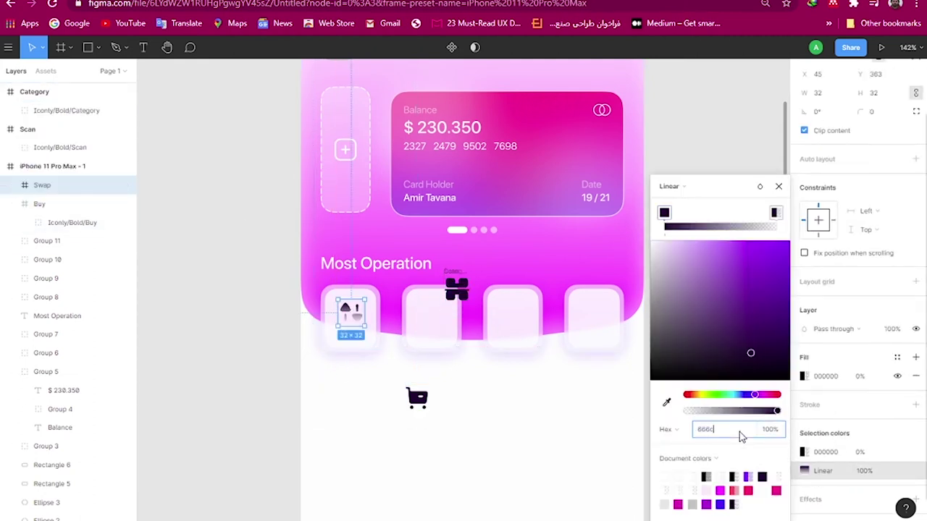
text(ff)
key(Return)
text(ff)
key(Return)
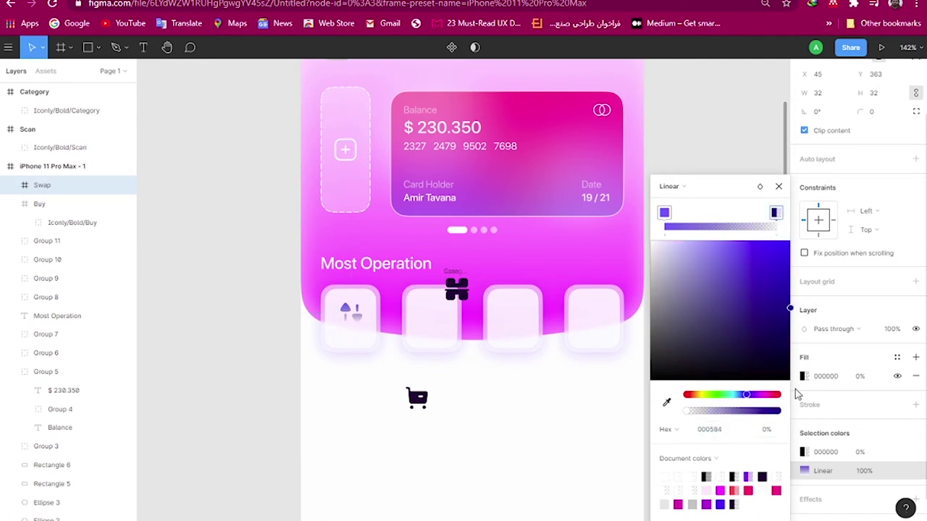
Add a 12 pt 'Send' label under the Swap icon and group them at 32×50
key(t)
click(348, 391)
text(Send)
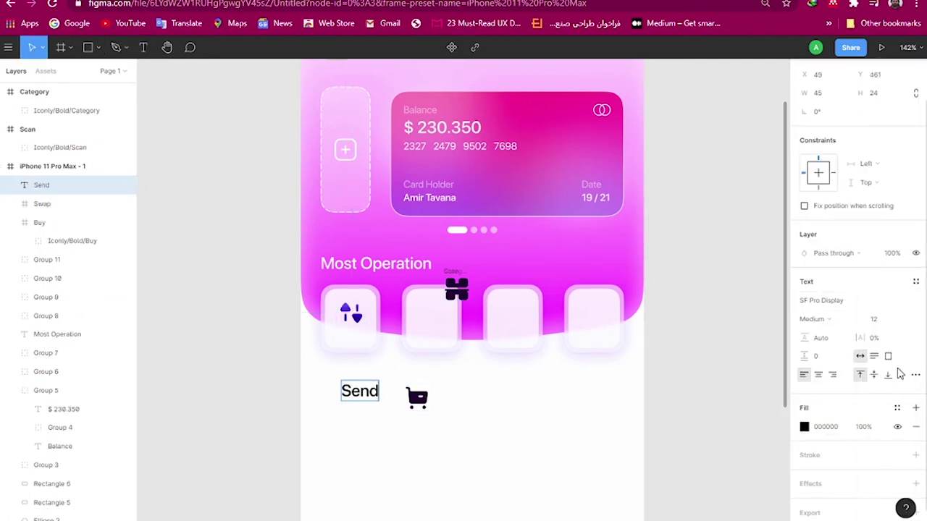
click(874, 319)
drag(355, 391, 354, 341)
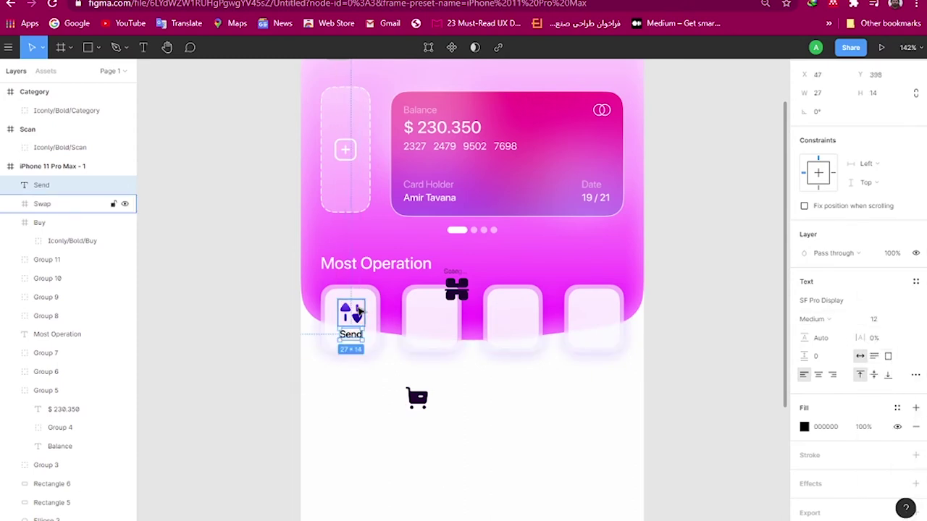
shift+click(358, 309)
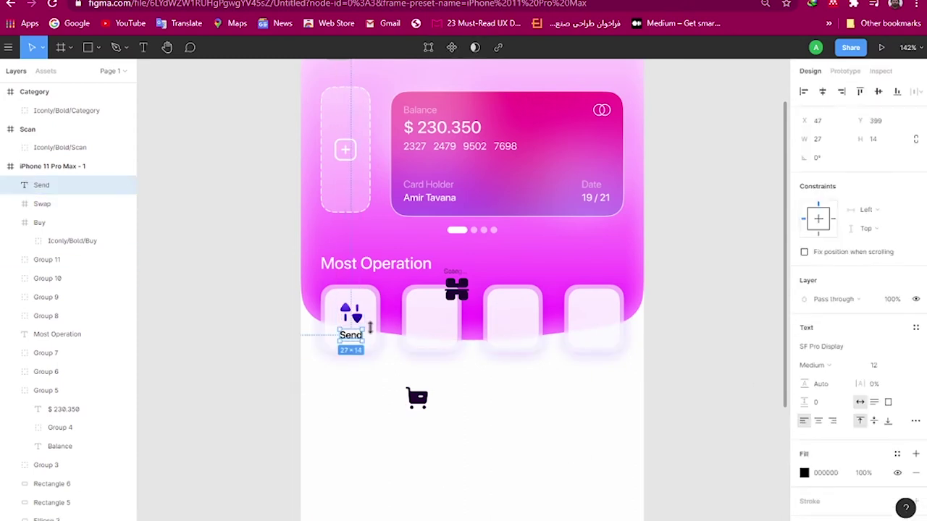
key(ctrl+g)
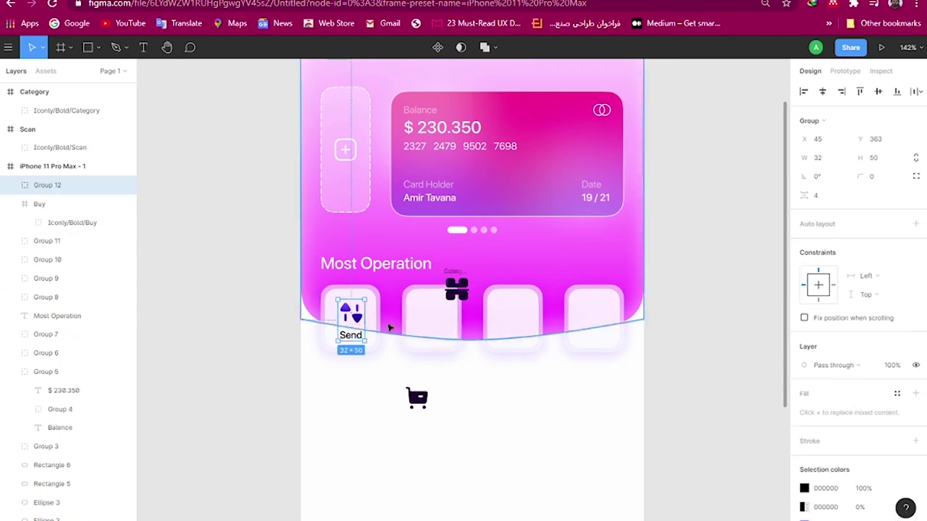
Give the cart icon a purple-to-dark-blue linear gradient
drag(457, 289, 583, 405)
click(416, 398)
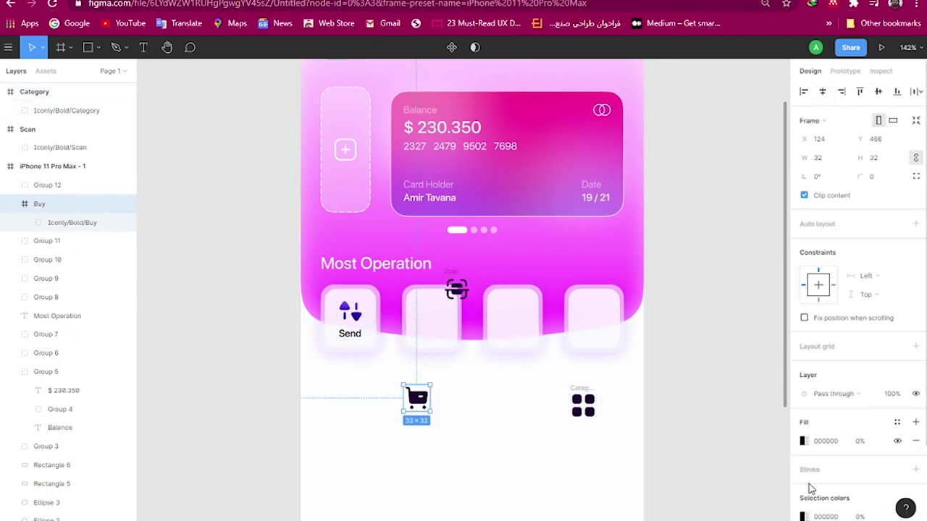
click(804, 431)
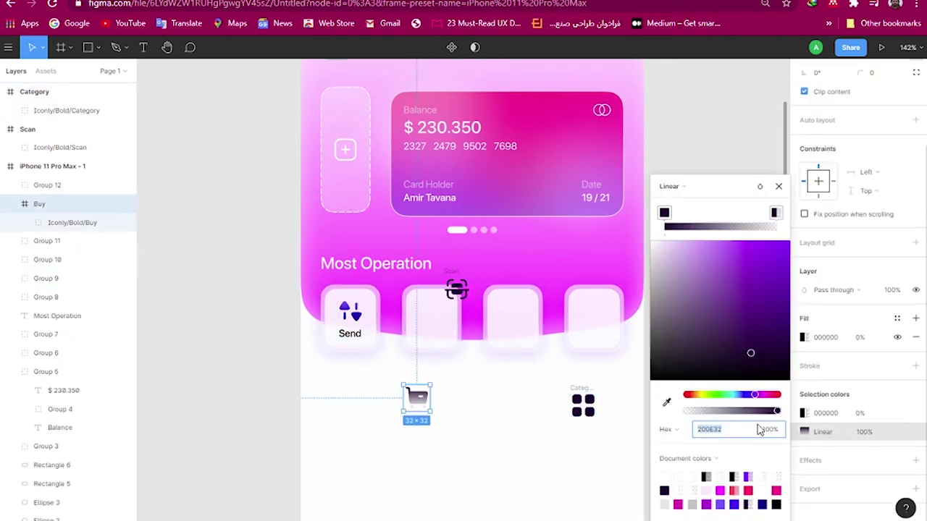
text(cc)
key(Return)
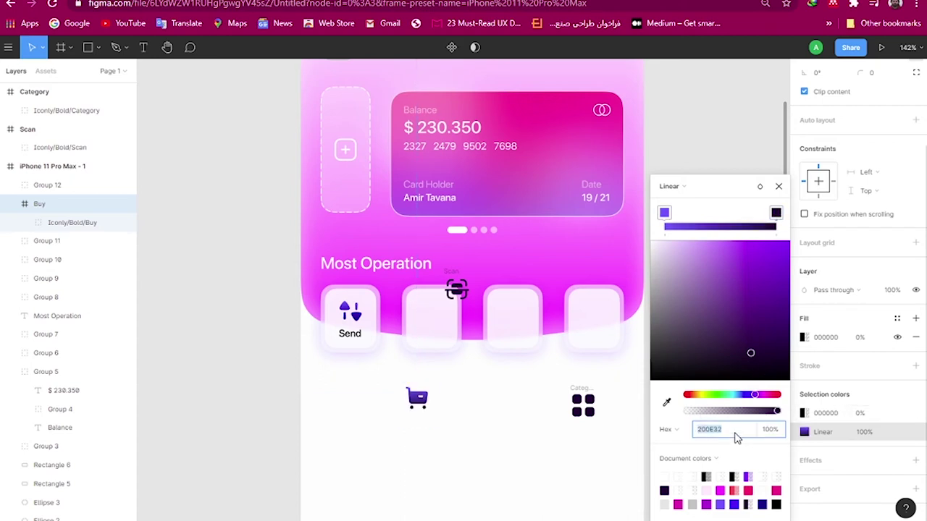
text(4)
key(Return)
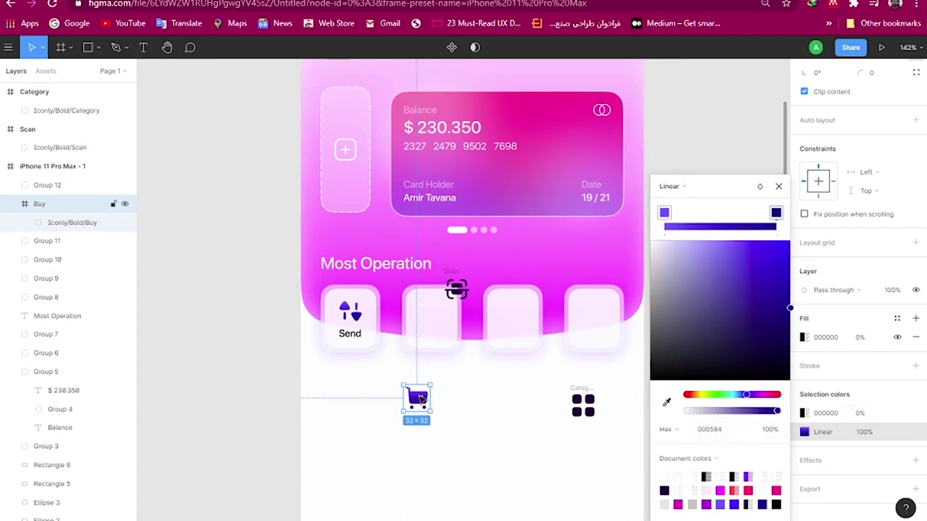
Add an auto-width 'Buy' label under the cart icon and group them
key(t)
mouse_move(415, 444)
mouse_down()
mouse_move(473, 472)
mouse_move(422, 401)
mouse_up()
text(Buy)
click(860, 402)
key(Escape)
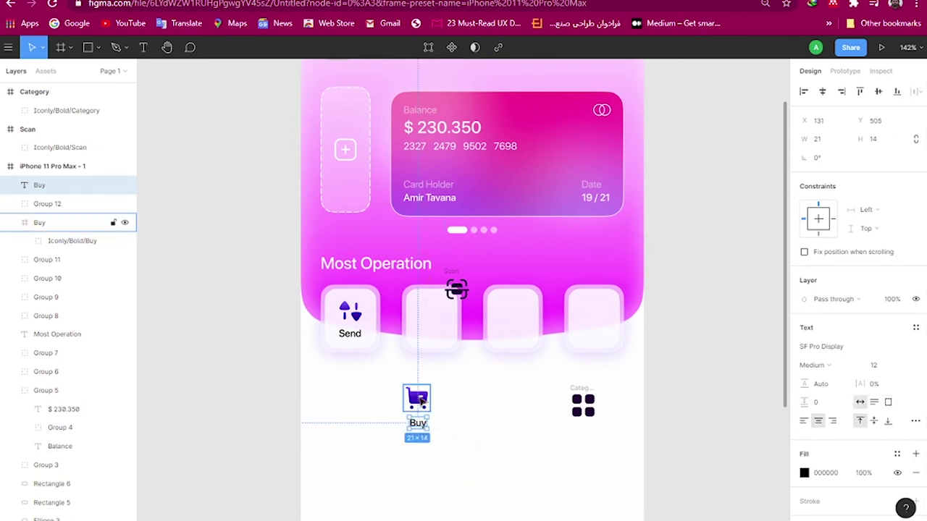
shift+click(418, 396)
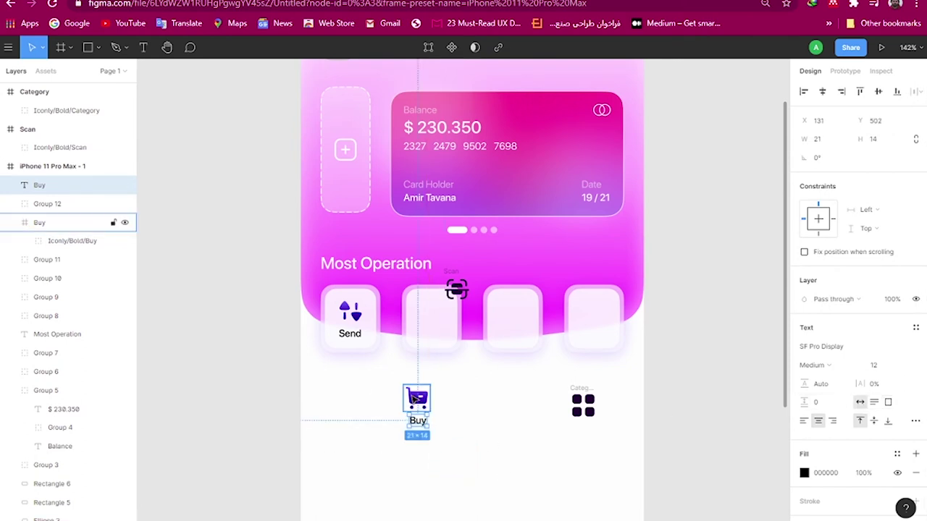
key(ctrl+g)
Move the Buy group into the second tile and bring the scan icon into the frame
drag(417, 397, 438, 324)
key(Escape)
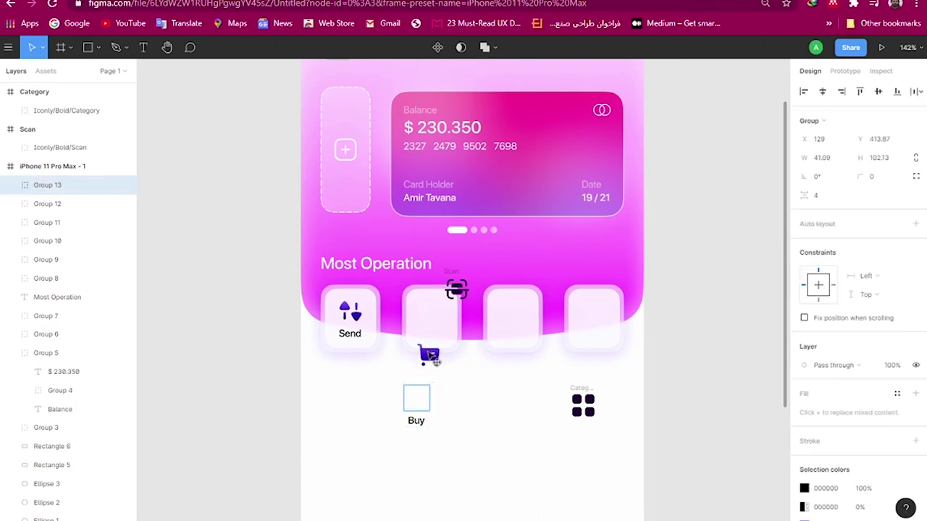
drag(417, 404, 433, 319)
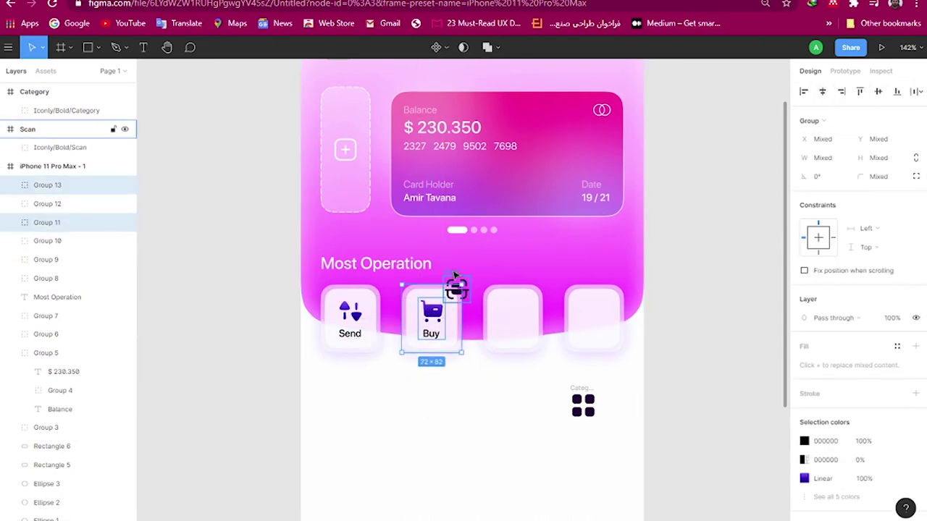
drag(456, 286, 476, 432)
Add a Scan text label and give the scan icon the purple linear gradient
click(143, 47)
click(365, 393)
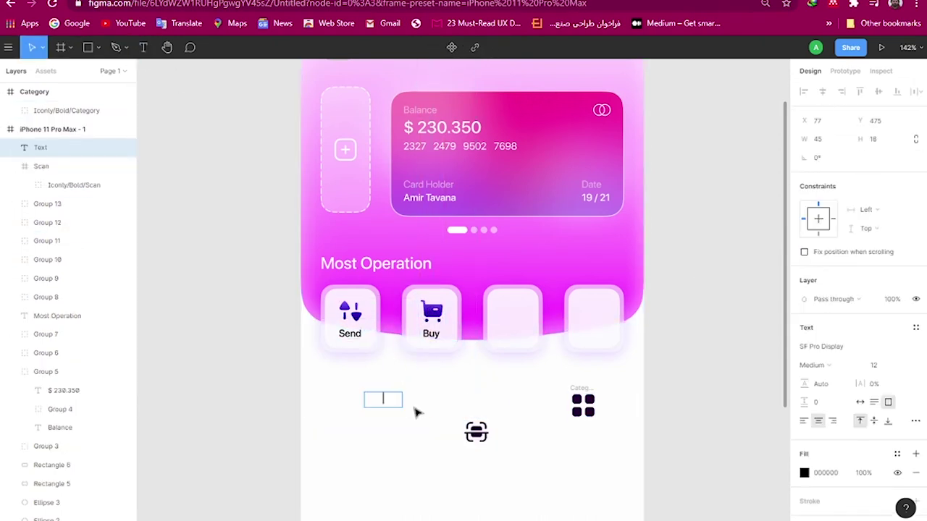
text(Scan)
click(476, 432)
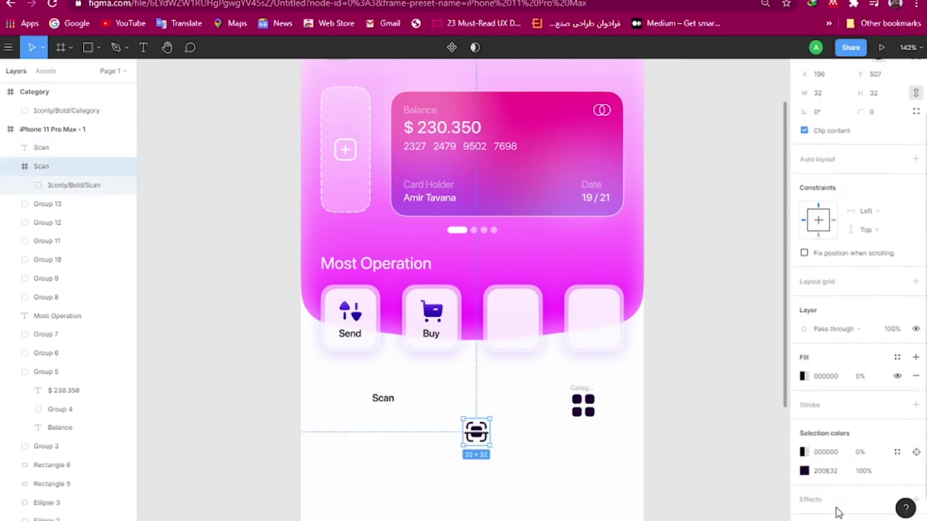
click(804, 471)
text(666cff)
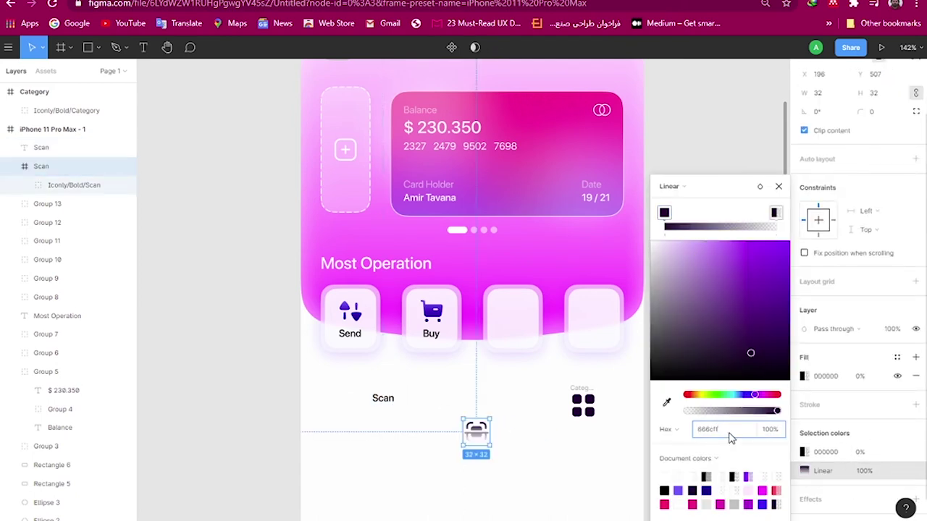
key(Return)
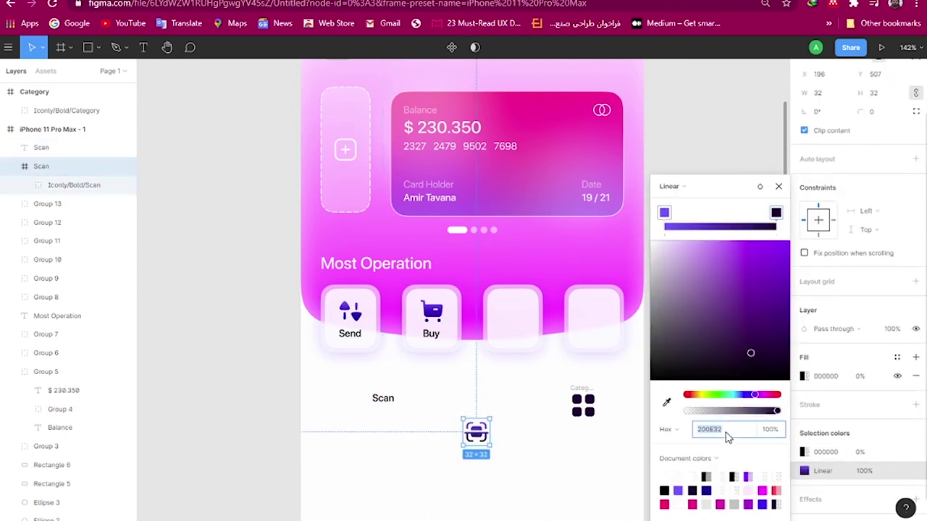
Group the Scan label under its icon in the third tile, then start a More label
mouse_move(383, 399)
mouse_down()
mouse_move(478, 462)
mouse_move(514, 310)
mouse_up()
shift+click(476, 432)
click(439, 480)
shift+click(478, 432)
key(ctrl+g)
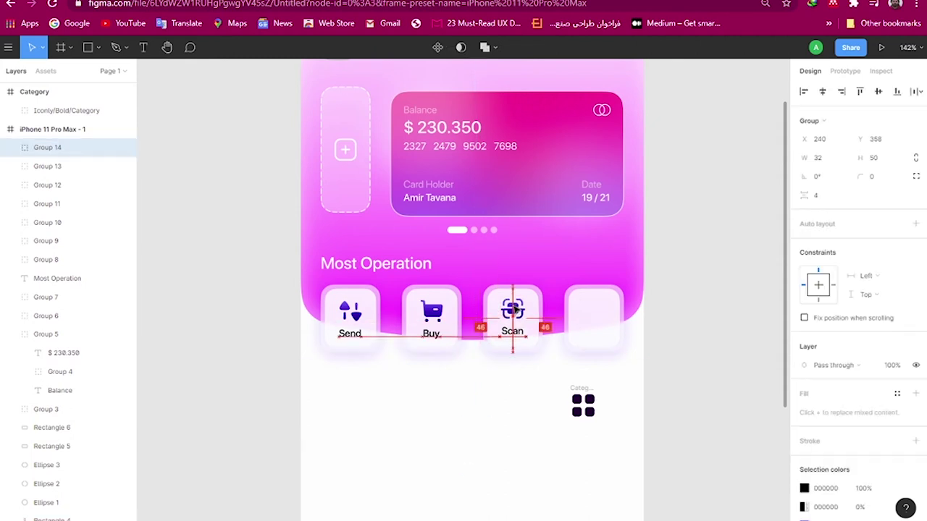
shift+click(535, 340)
key(t)
drag(447, 406, 501, 448)
text(More)
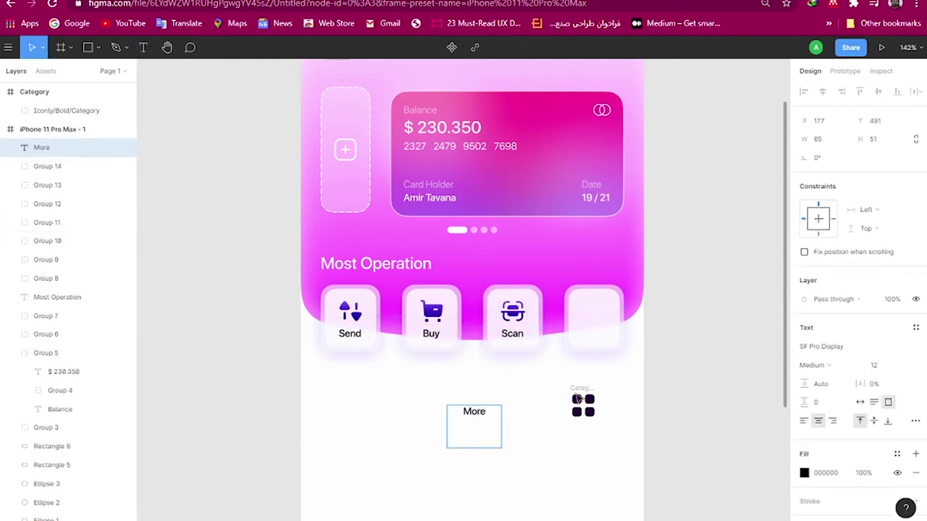
Give the category icon a purple-to-dark-blue linear gradient
click(580, 390)
click(804, 439)
click(669, 227)
click(687, 243)
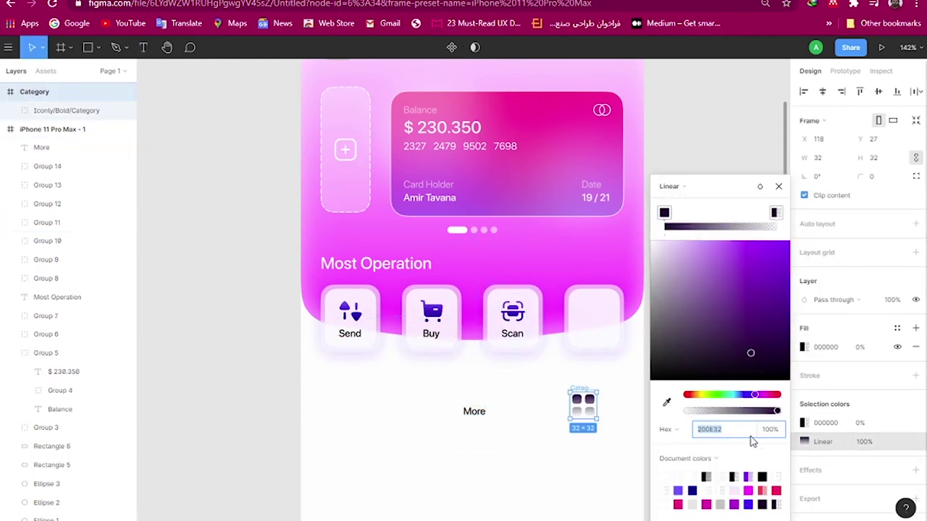
click(774, 212)
text(00058)
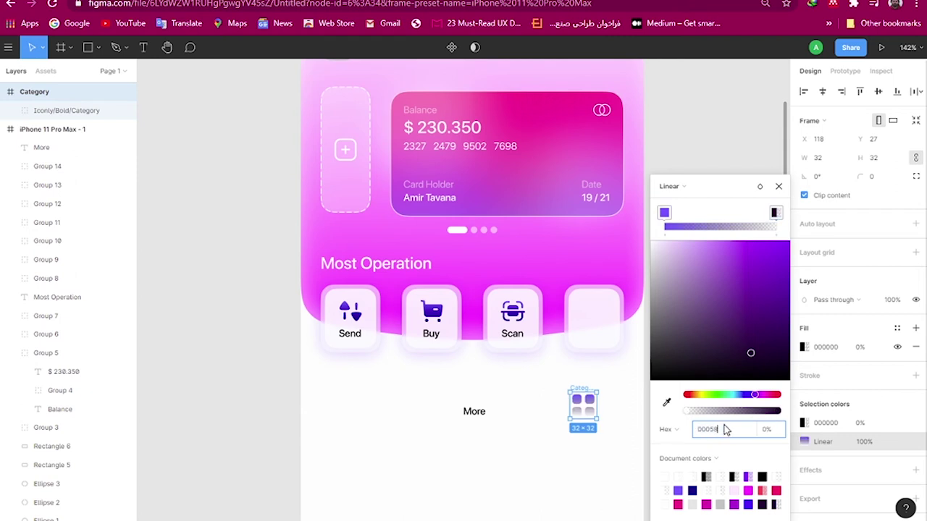
key(Return)
Group the More label with the category icon and place it in the fourth tile
click(41, 147)
drag(474, 411, 587, 409)
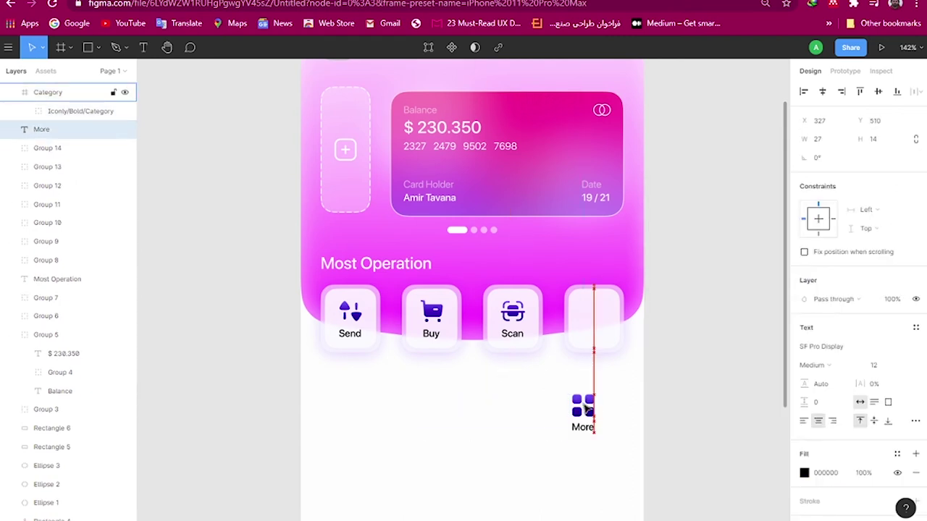
shift+click(587, 409)
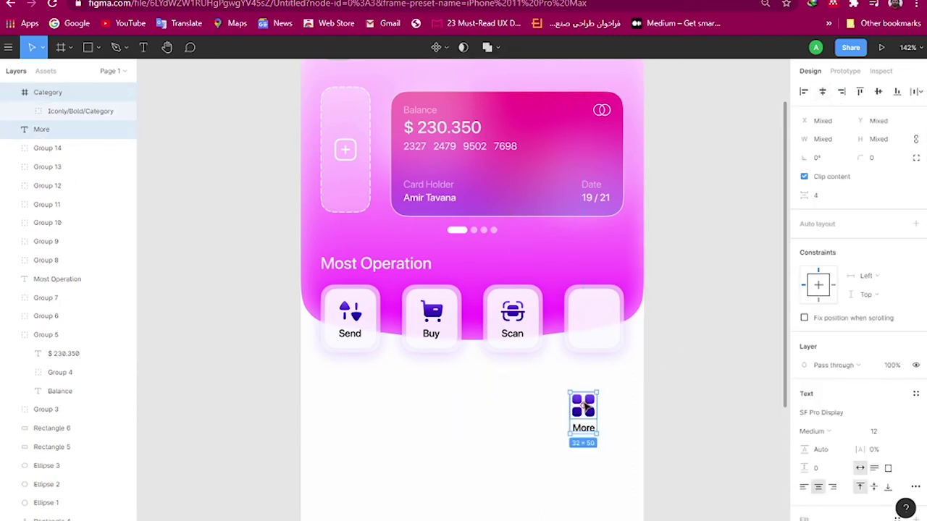
key(ctrl+g)
drag(588, 409, 598, 311)
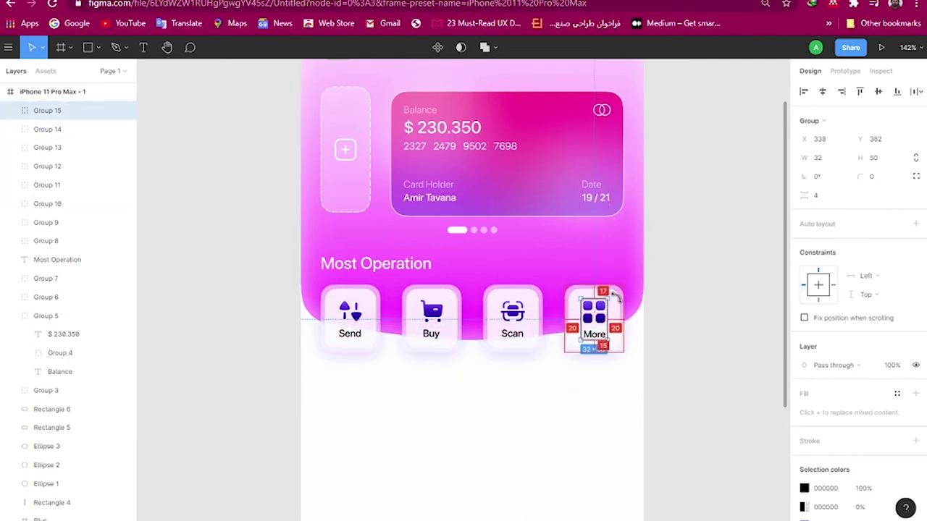
shift+click(615, 344)
Group each of the Send, Buy, Scan and More tiles with its contents
click(349, 311)
key(ctrl+g)
click(431, 304)
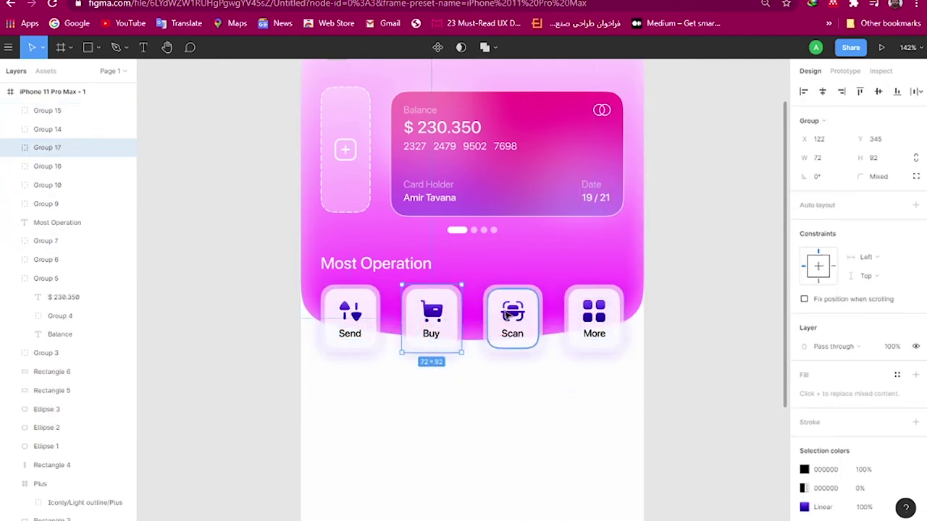
key(ctrl+g)
click(512, 305)
key(ctrl+g)
click(599, 307)
key(ctrl+g)
click(471, 337)
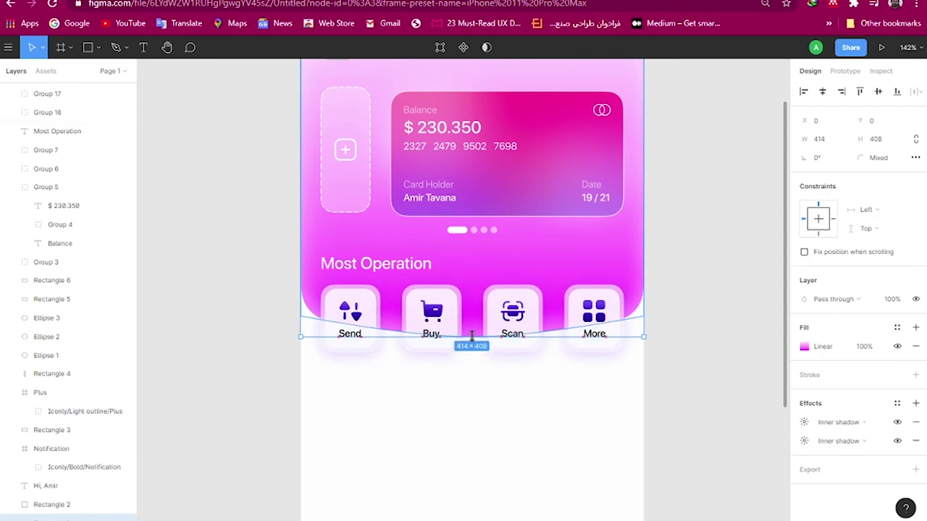
click(734, 244)
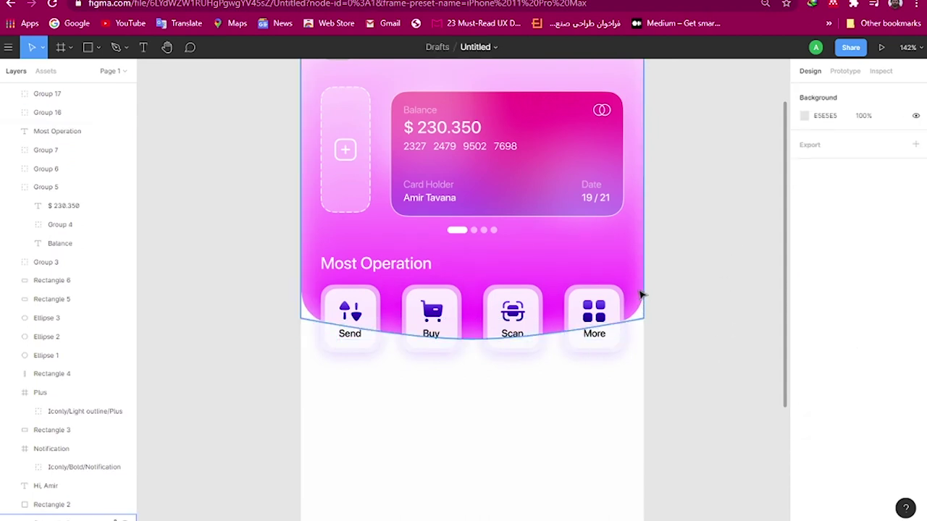
Add an auto-width 'Last Transaction' heading at font size 20 below the tiles
key(t)
drag(331, 389, 438, 455)
text(Last Transaction)
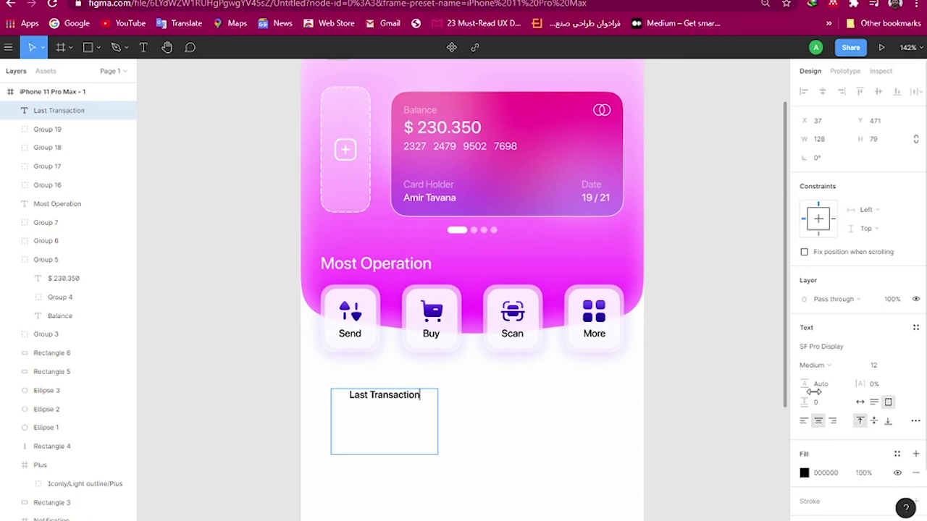
click(860, 402)
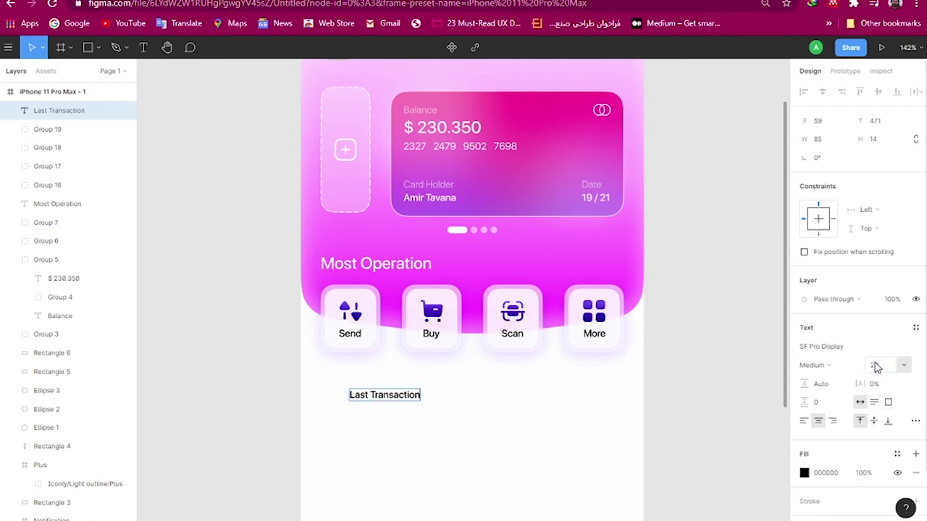
text(20)
key(Return)
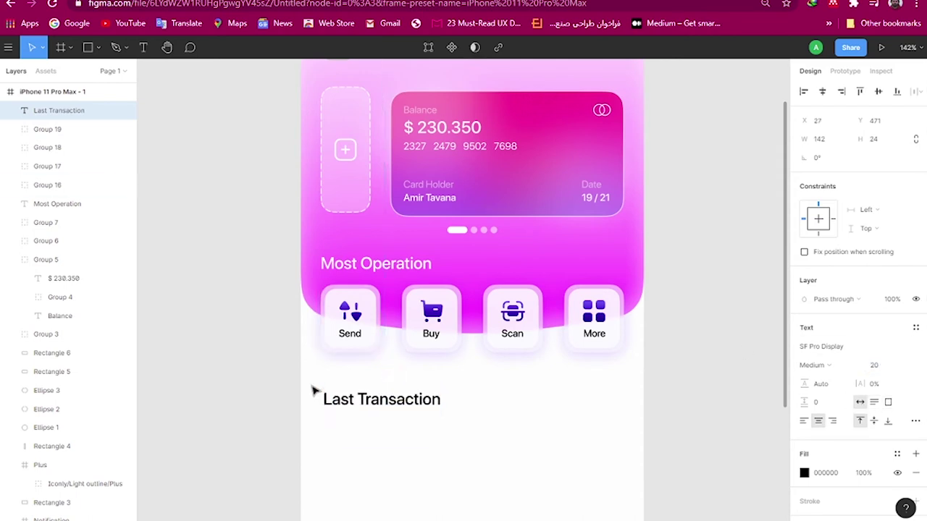
drag(350, 389, 347, 380)
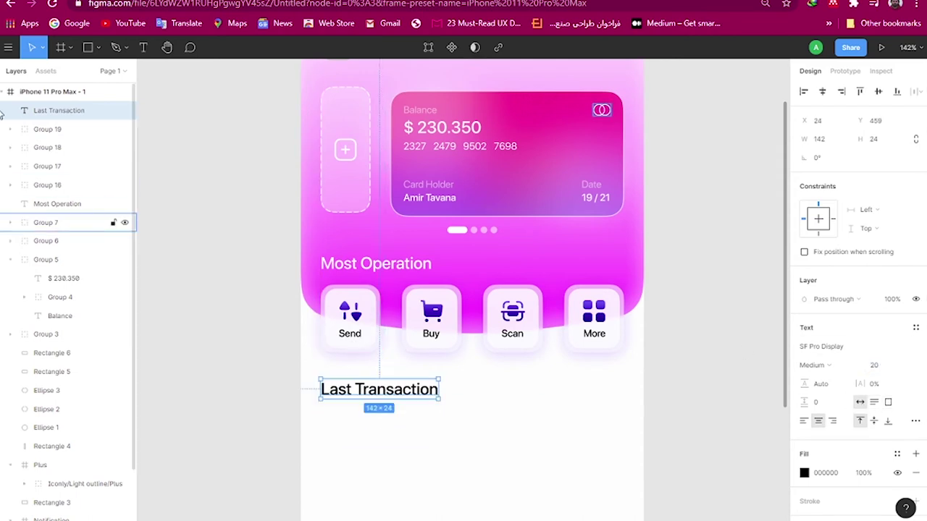
Add a 'See All' label filled 363EF9 at font size 12
click(144, 47)
drag(444, 440, 567, 467)
text(See All)
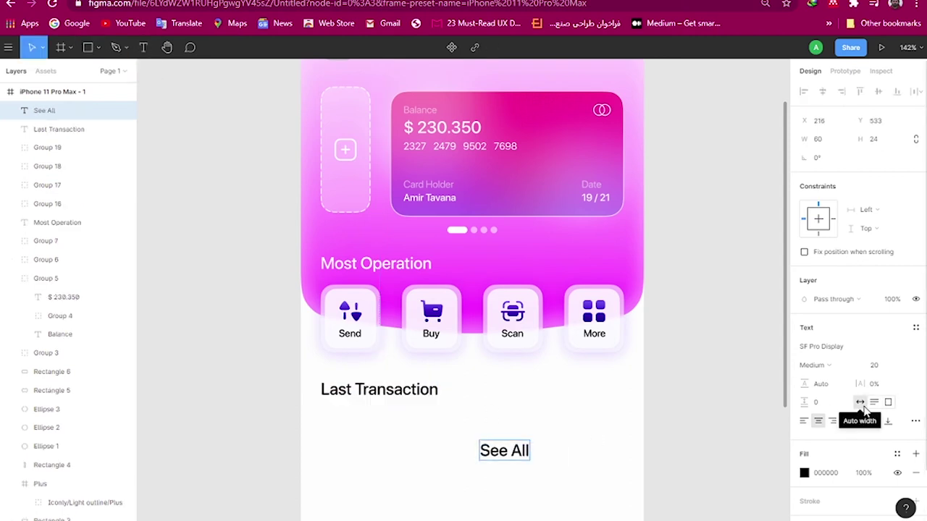
click(804, 473)
text(363EF)
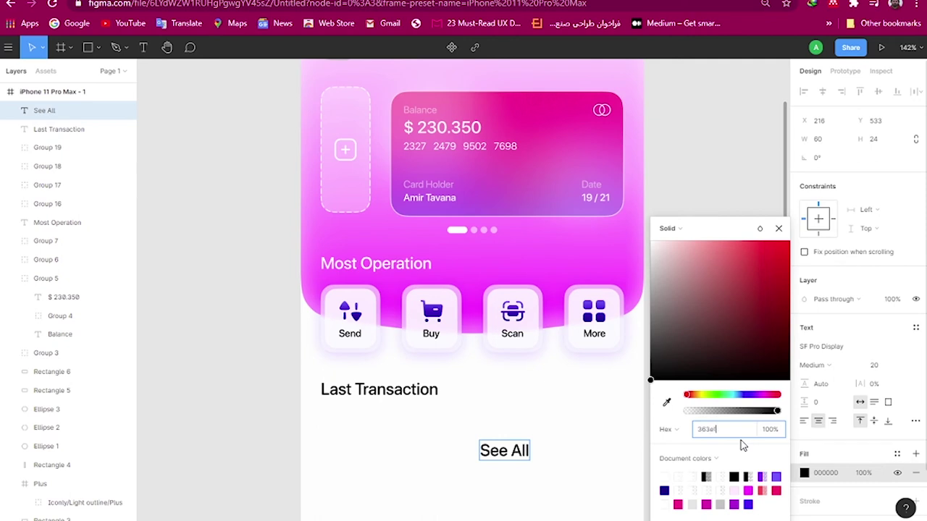
text(9)
key(Return)
key(ctrl+z)
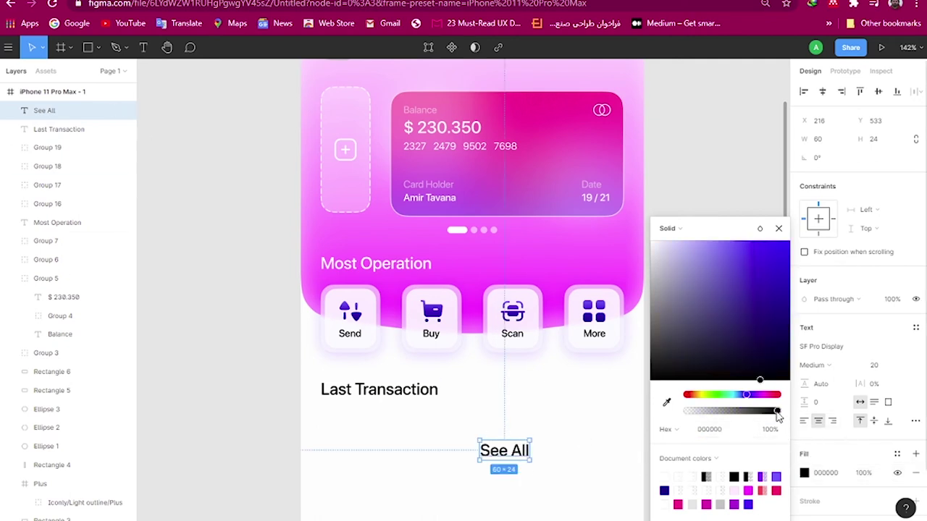
text(f9)
key(Return)
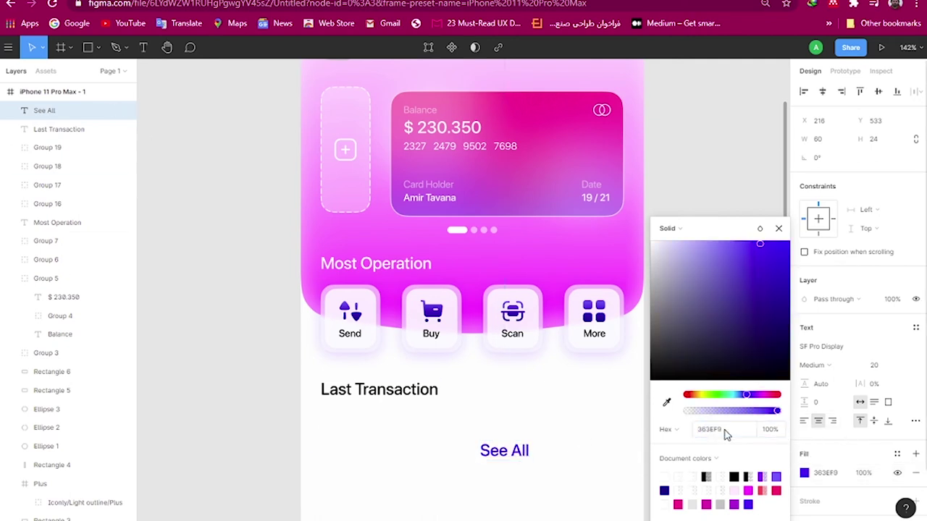
text(12)
key(Return)
Place See All at the heading's right end and group it with Last Transaction
mouse_move(505, 451)
mouse_down()
mouse_move(603, 387)
mouse_move(639, 393)
mouse_up()
click(507, 435)
click(608, 391)
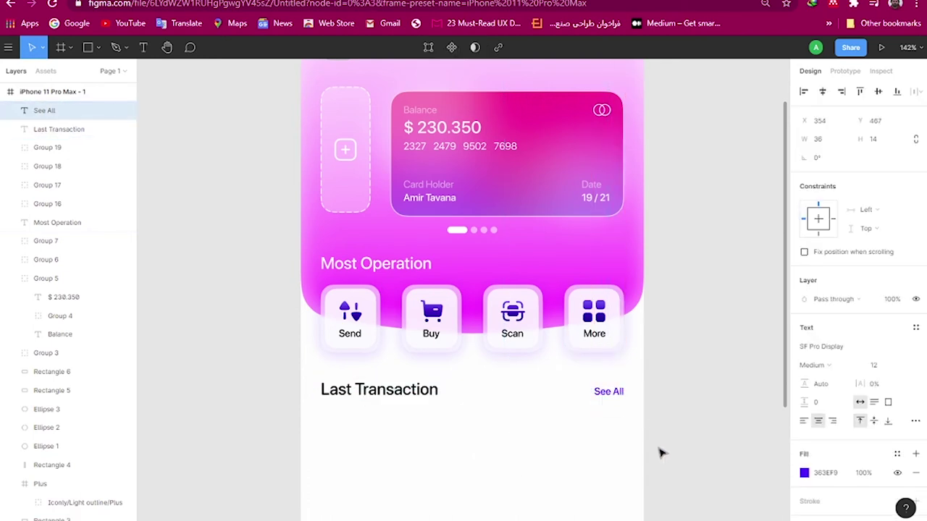
shift+click(379, 389)
key(ctrl+g)
scroll(214, 360, down, 5)
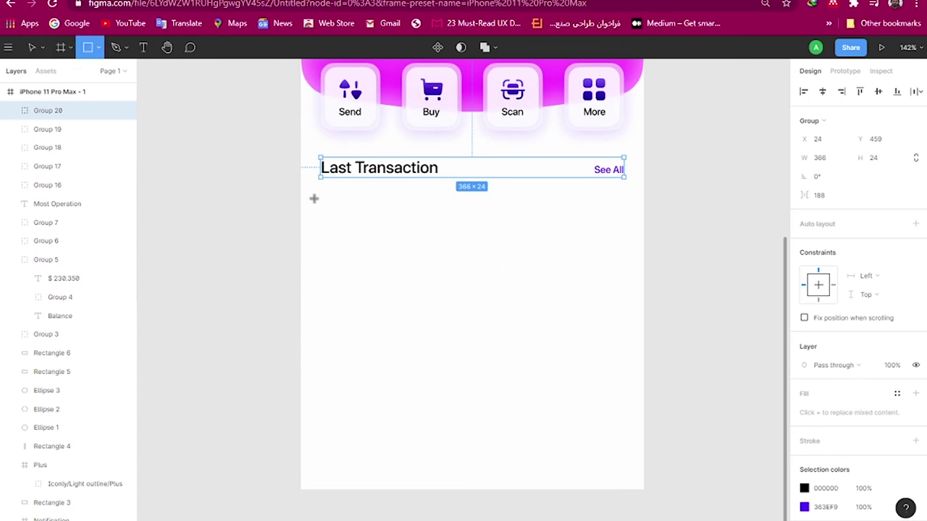
Draw an 80-high card rectangle with 16 px corner radius and 60% corner smoothing
drag(320, 195, 624, 293)
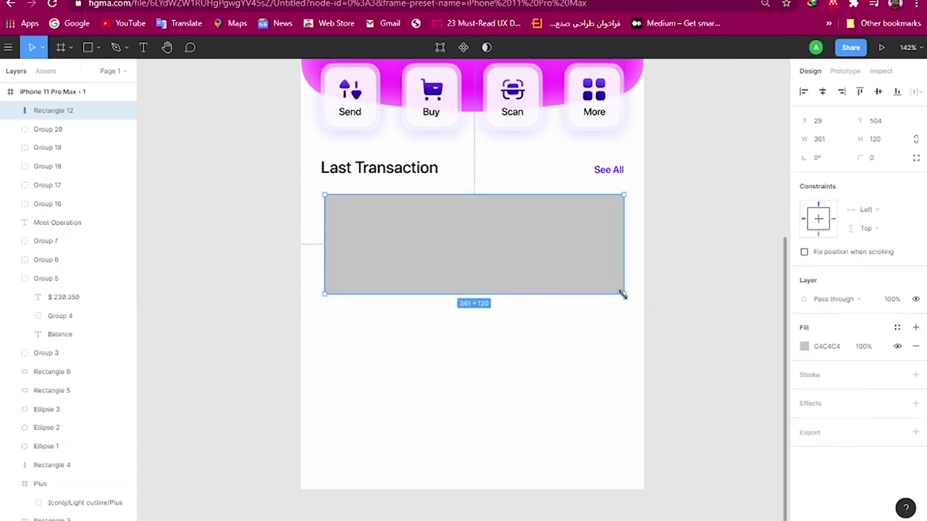
click(882, 159)
text(24)
click(875, 138)
text(80)
click(916, 158)
click(916, 176)
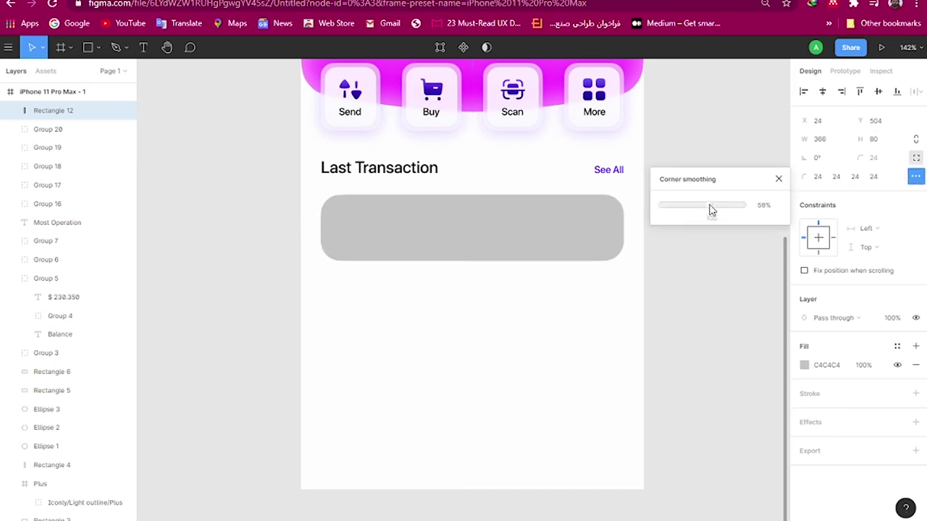
drag(710, 209, 713, 209)
click(916, 158)
click(882, 157)
text(16)
key(Return)
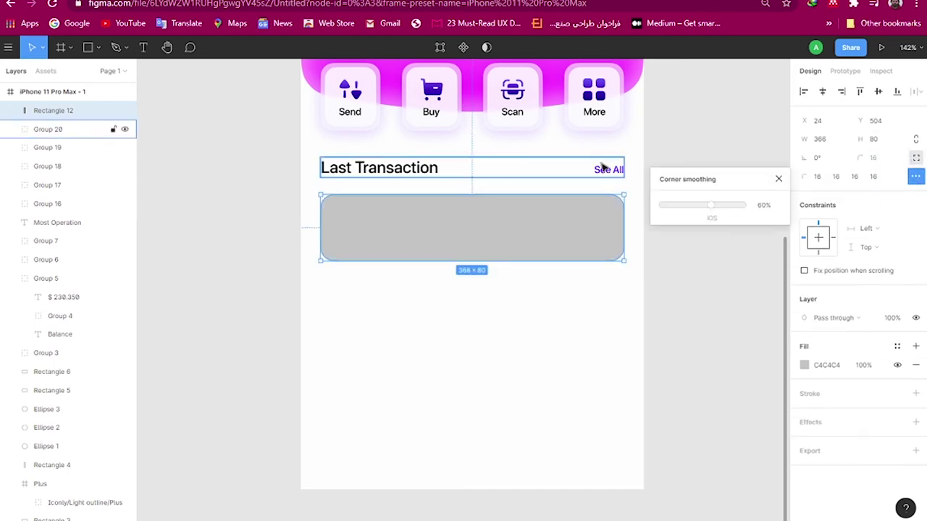
click(803, 365)
Fill the card white and add a drop shadow with blur 40, Y 15, spread 8
click(649, 240)
key(Escape)
scroll(438, 232, down, 5)
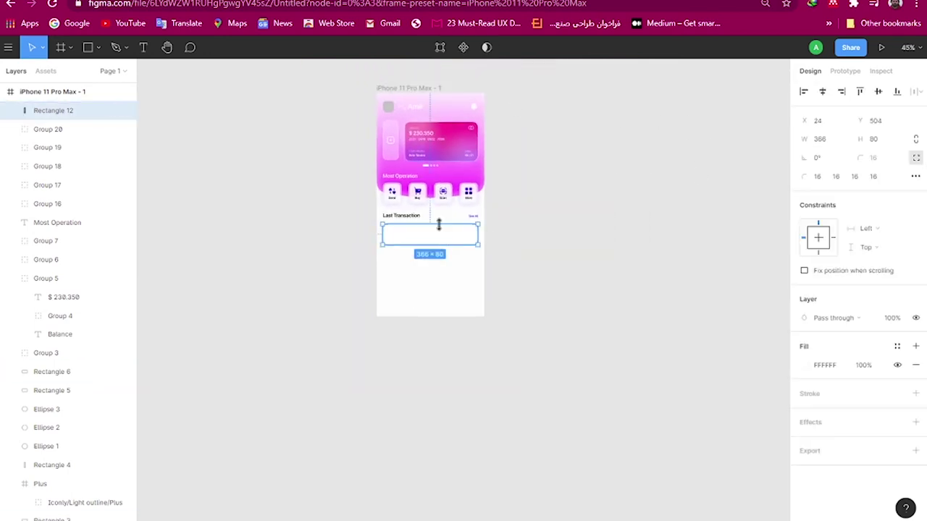
scroll(438, 225, up, 5)
click(915, 423)
click(804, 441)
click(760, 472)
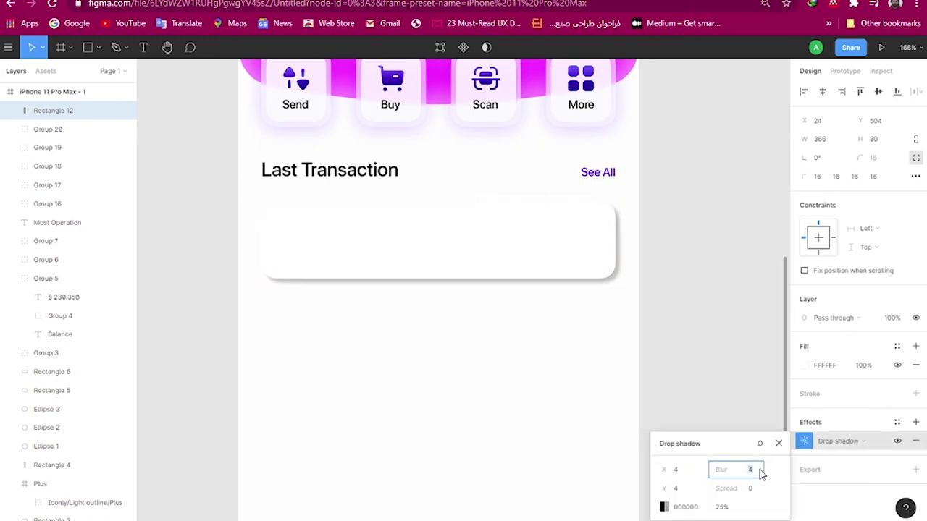
text(40)
key(Tab)
text(15)
key(Tab)
text(8)
key(Tab)
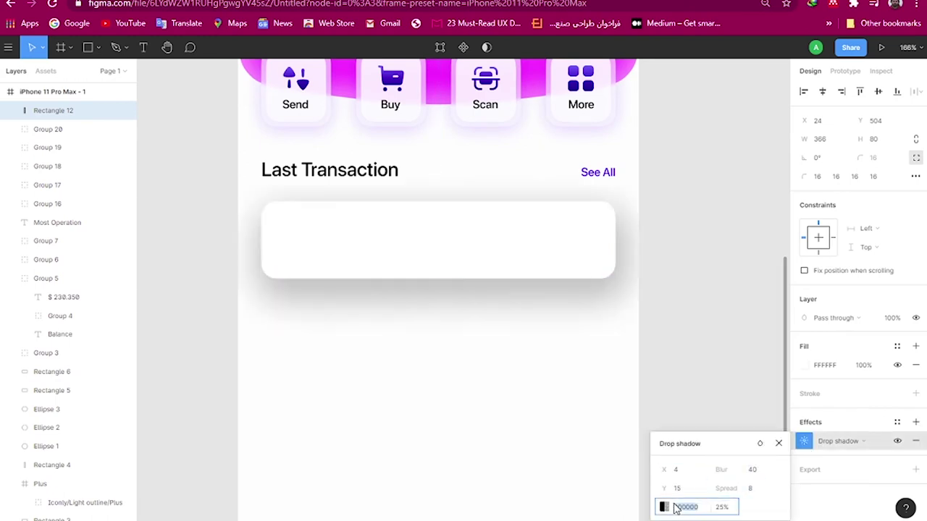
Tint the card's drop shadow pink
click(664, 506)
text(fc5c)
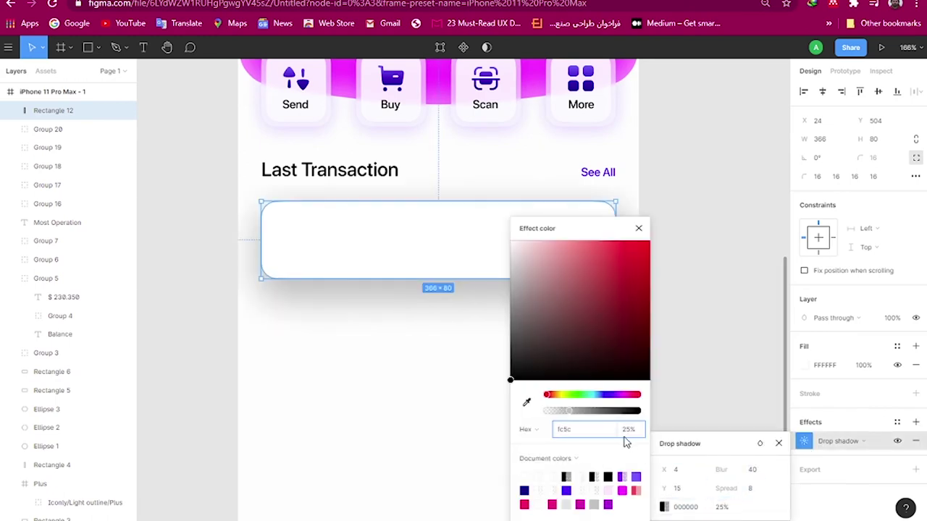
text(d9)
key(Return)
click(762, 259)
scroll(761, 258, down, 3)
scroll(675, 180, up, 2)
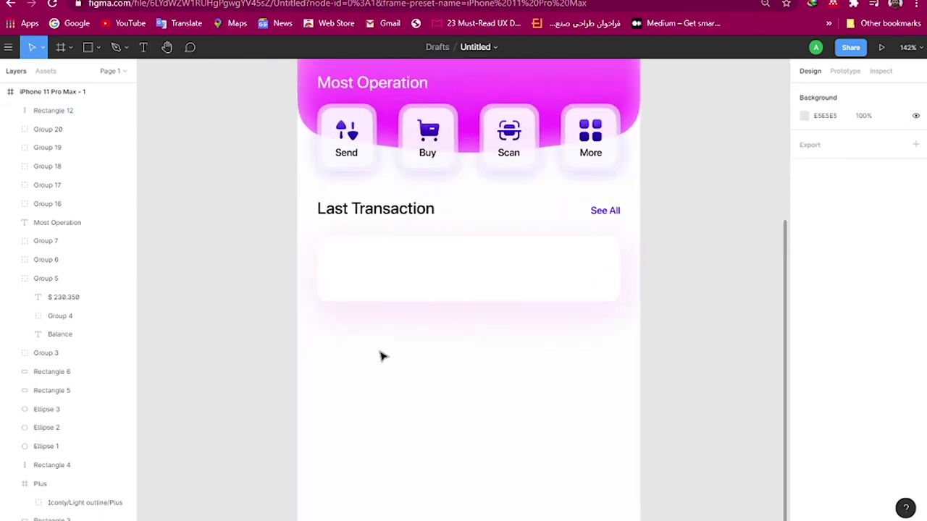
scroll(382, 356, up, 2)
click(424, 345)
Paste the Steam icon into the left side of the card
key(ctrl+v)
scroll(425, 346, down, 3)
scroll(412, 271, up, 3)
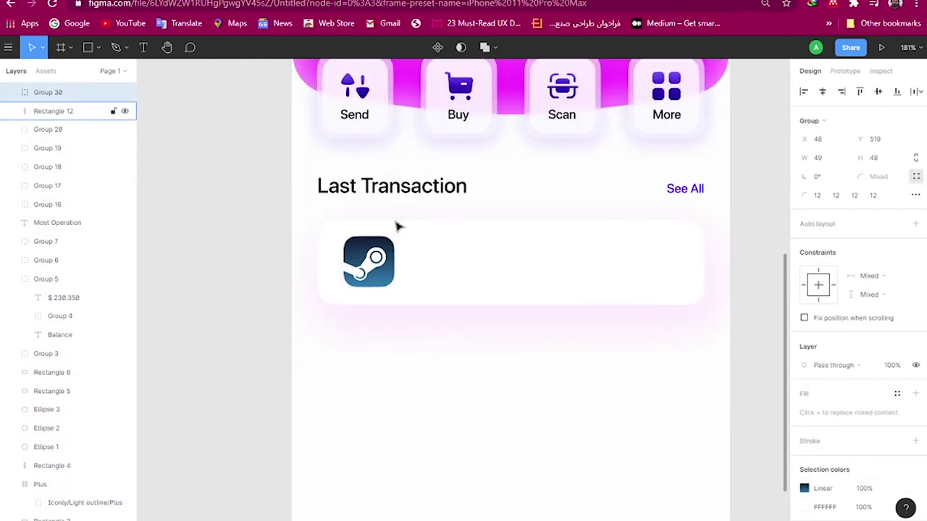
drag(339, 247, 330, 247)
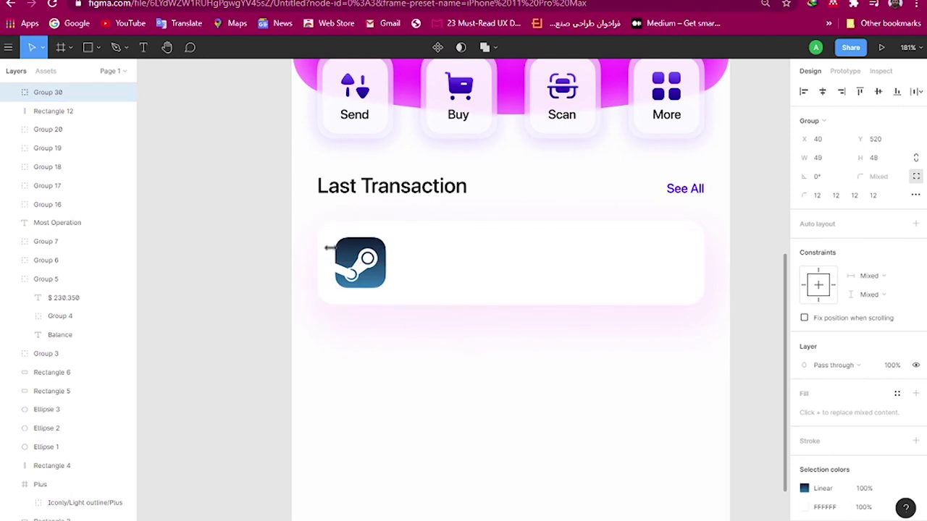
scroll(329, 248, down, 3)
scroll(623, 217, up, 1)
Duplicate the heading text and rewrite it as 'Steam' at size 16
drag(340, 218, 362, 306)
key(Return)
text(Steam)
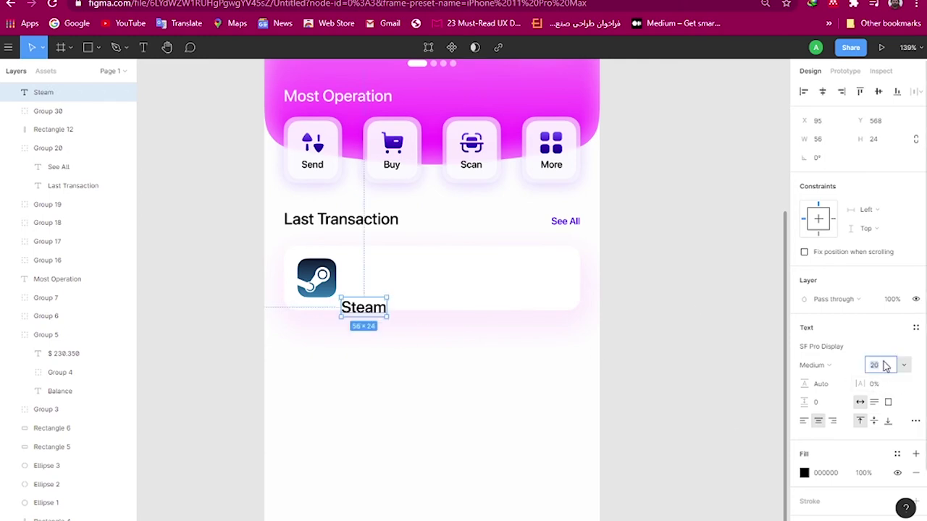
text(16)
key(Return)
Add a Regular 12-point 'Yesterday' date in 61% opacity grey below Steam
drag(364, 307, 365, 326)
click(815, 365)
click(828, 306)
key(Return)
text(Yesterday)
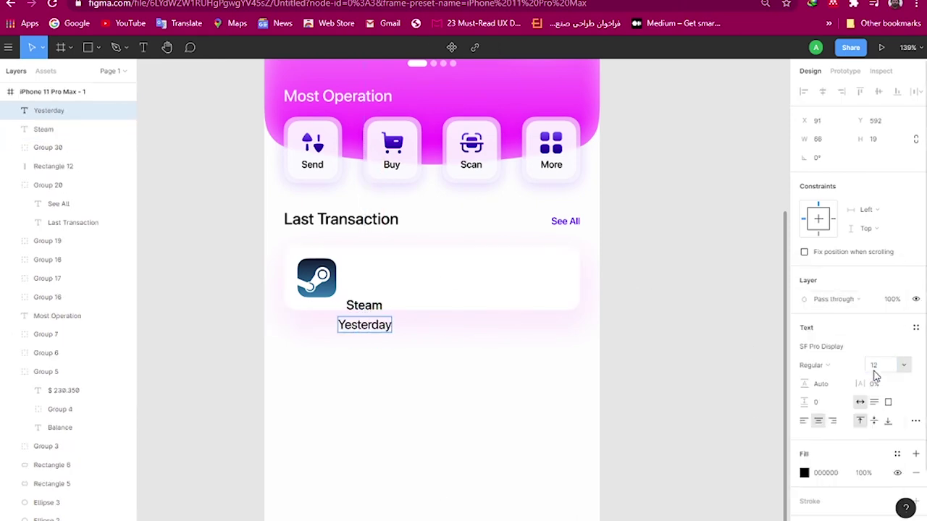
key(Return)
click(803, 473)
click(742, 412)
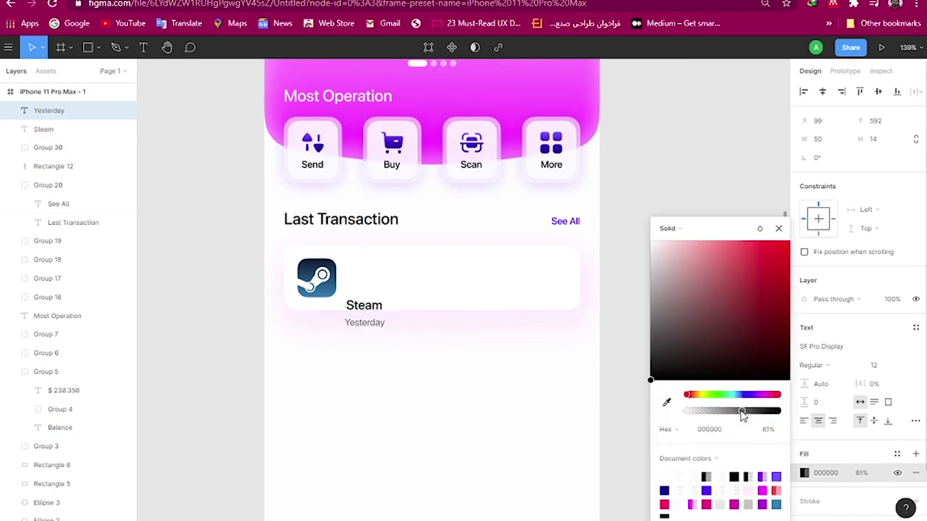
Move the Steam and Yesterday labels beside the Steam icon
click(380, 304)
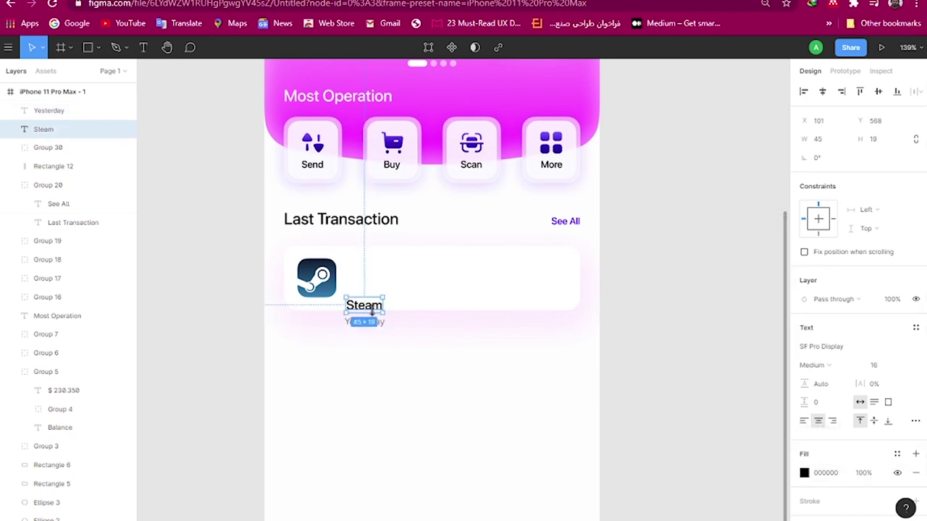
click(365, 321)
shift+click(373, 305)
mouse_move(348, 307)
mouse_down()
mouse_move(331, 273)
mouse_move(544, 279)
mouse_up()
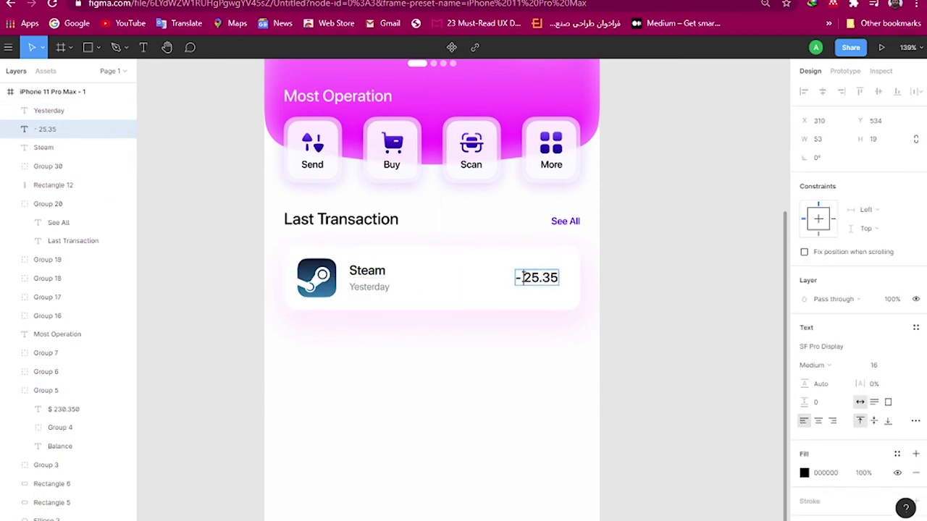
Colour the '- $ 25.35' amount red FD0E43
text(f)
click(804, 473)
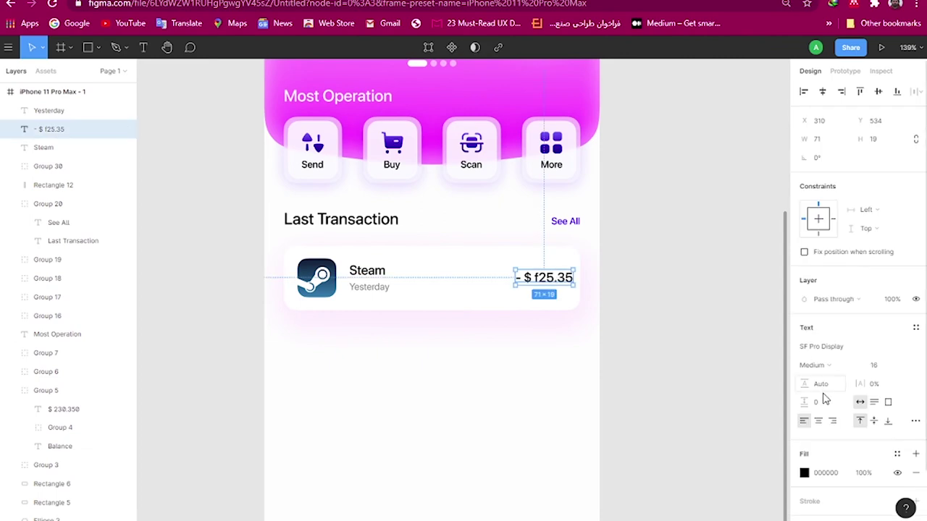
key(ctrl+z)
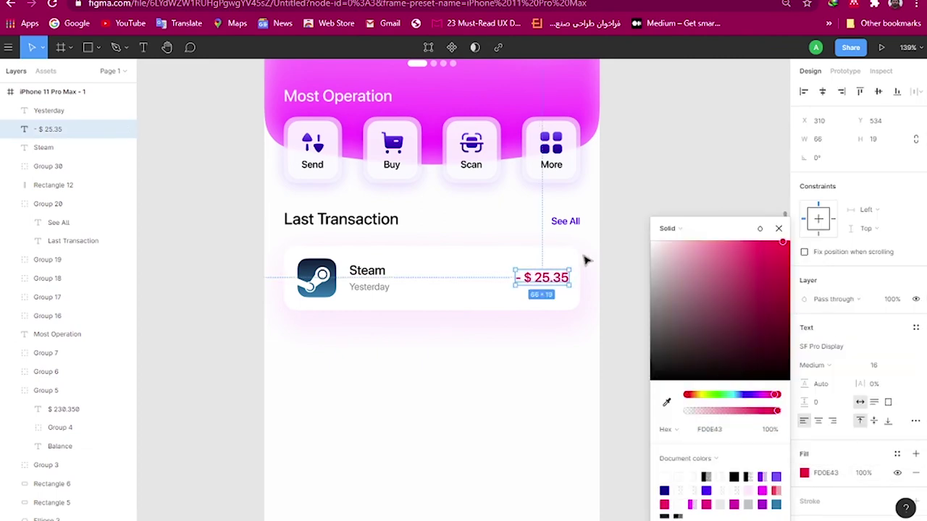
key(Escape)
Duplicate the Steam transaction row below the card as a second row
shift+click(366, 270)
shift+click(369, 286)
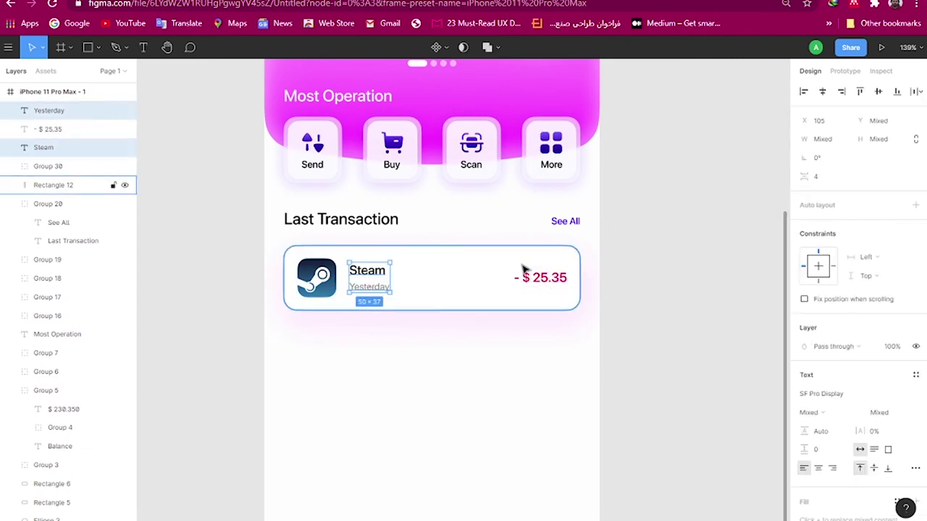
shift+click(317, 278)
drag(330, 272, 329, 340)
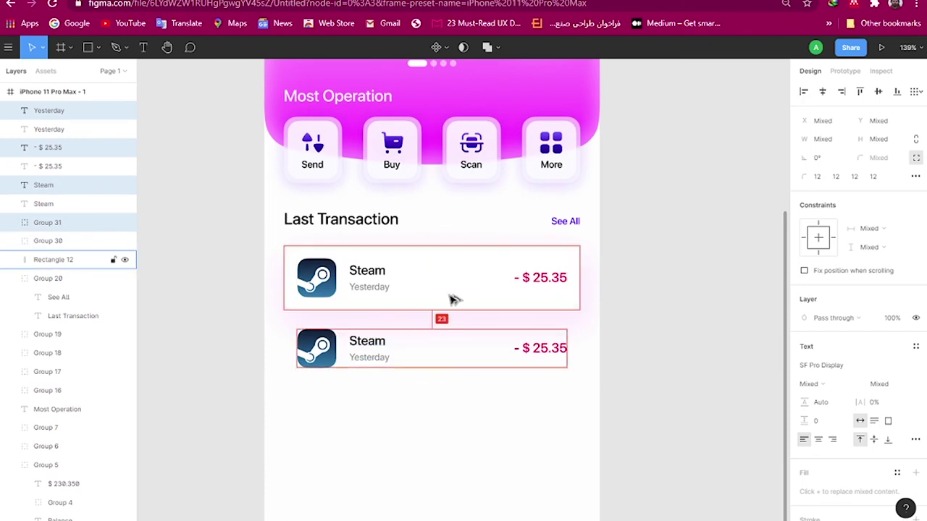
key(shift+Down)
click(683, 354)
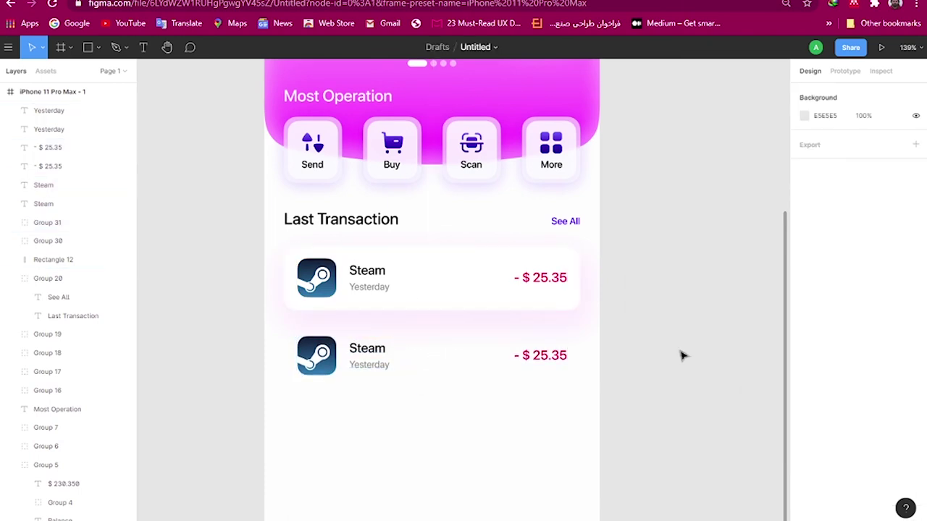
Paste the Netflix logo and edit the second row to Netflix, 12 May, 2021, - $ 35.47
key(ctrl+v)
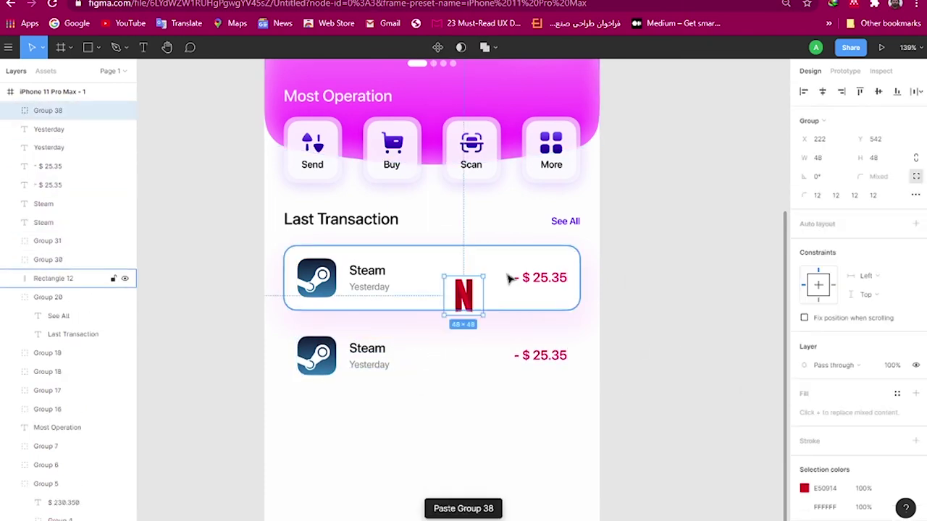
click(387, 364)
text(12 May, 202)
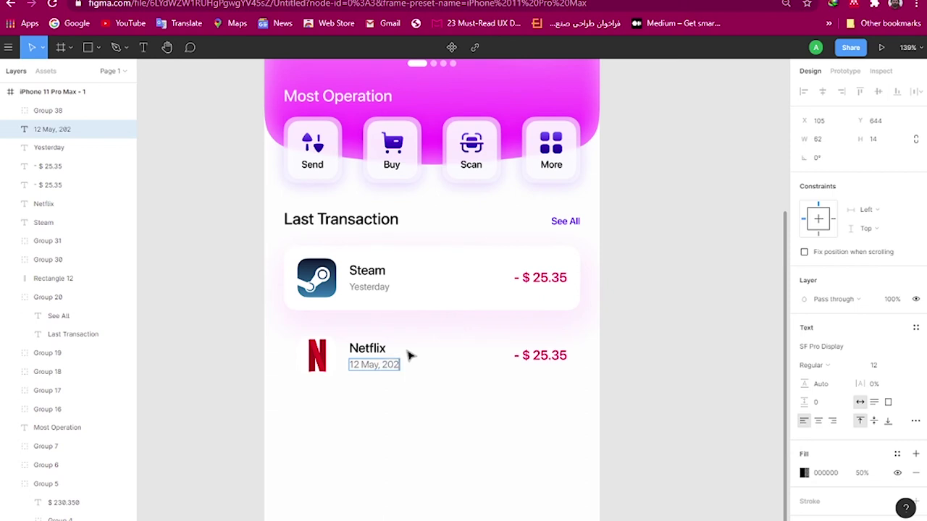
text(1)
click(533, 355)
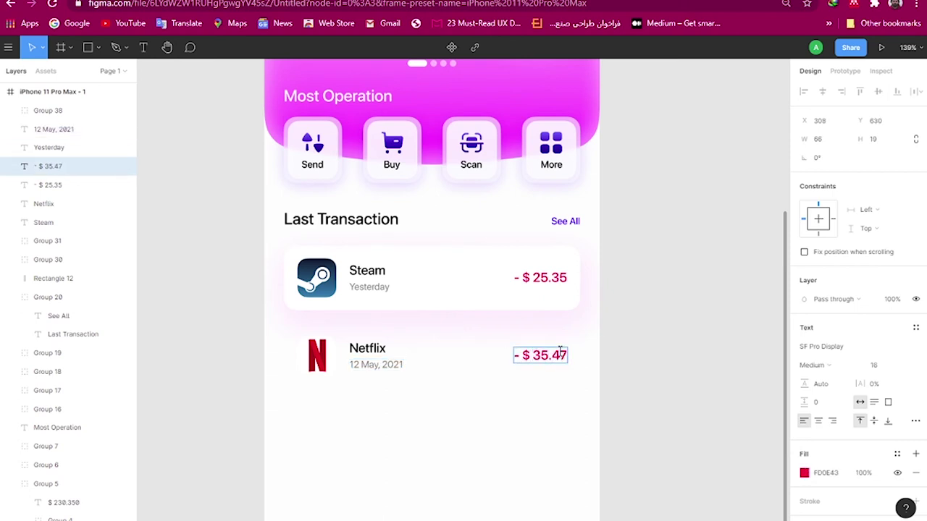
Copy the Netflix row beneath itself and group the duplicate
key(Escape)
drag(304, 333, 572, 377)
drag(374, 352, 374, 416)
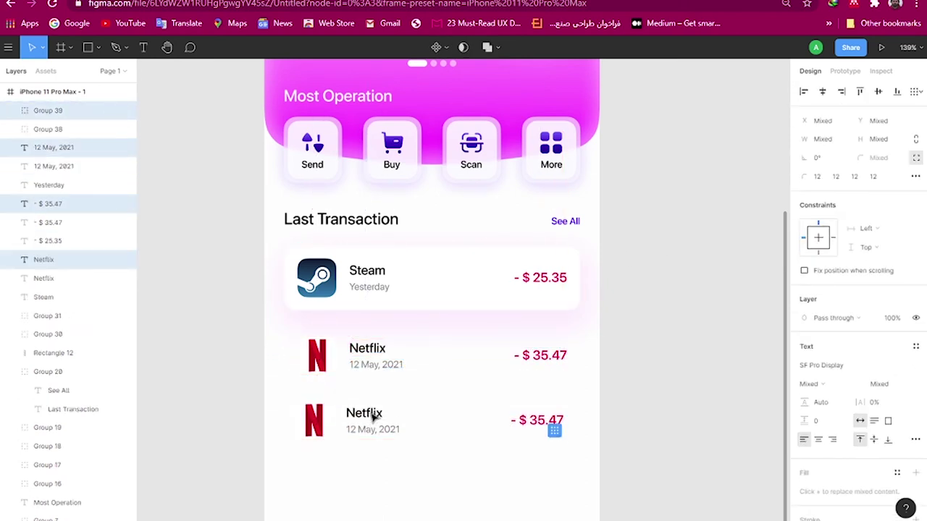
key(ctrl+g)
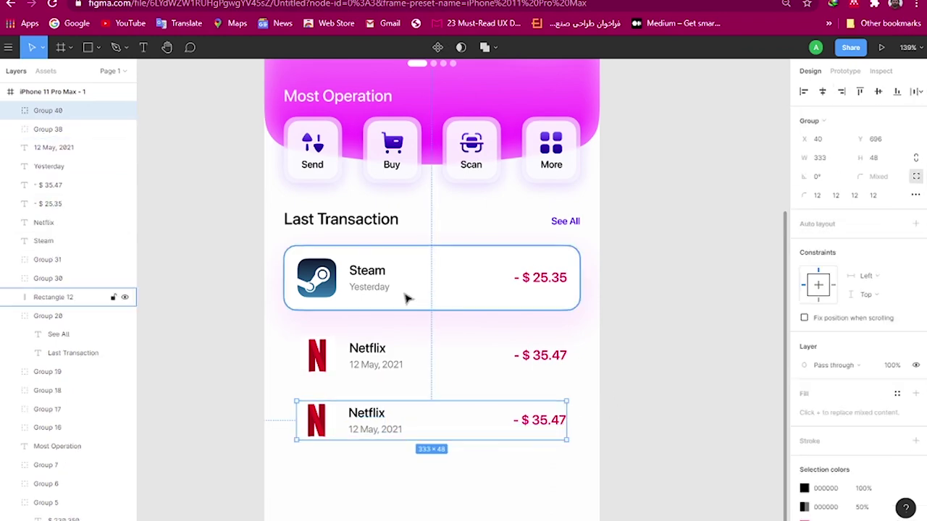
Paste the PayPal logo into the bottom row, replacing its Netflix logo
scroll(406, 298, down, 2)
key(ctrl+v)
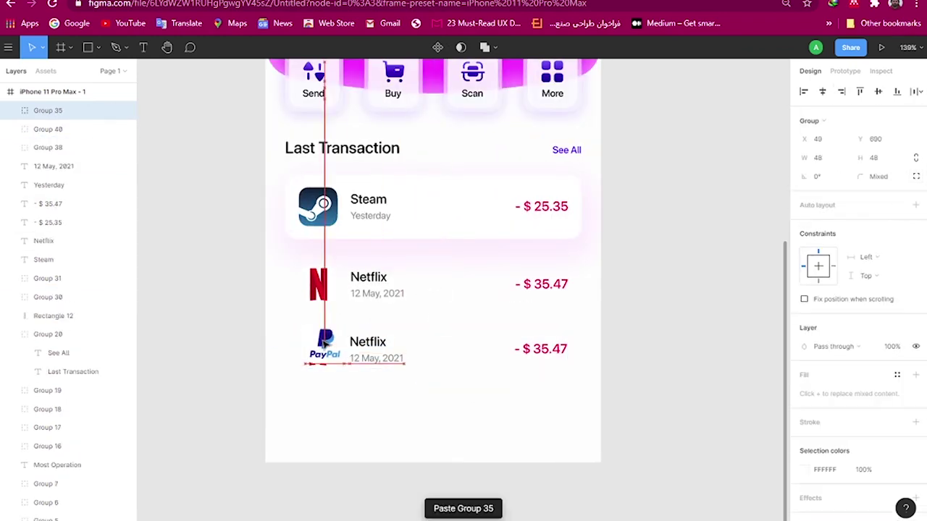
key(shift+2)
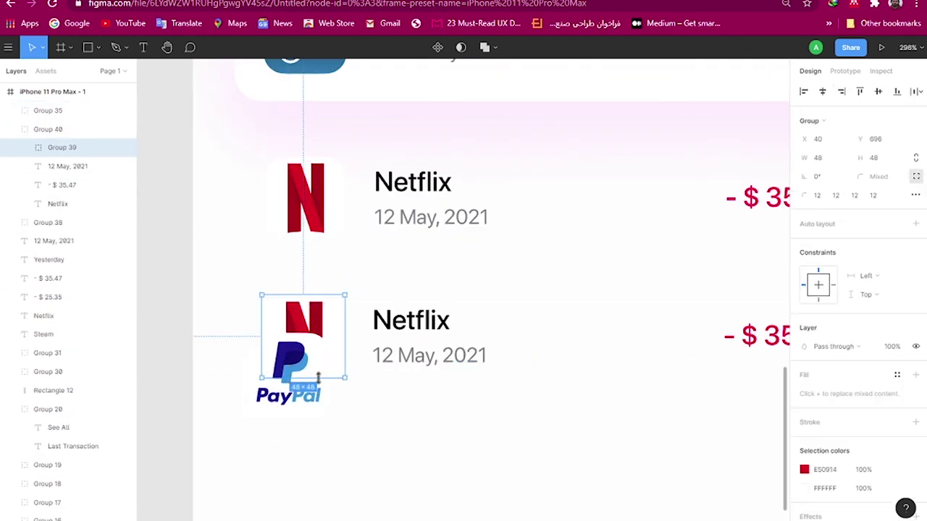
key(Delete)
drag(318, 376, 334, 338)
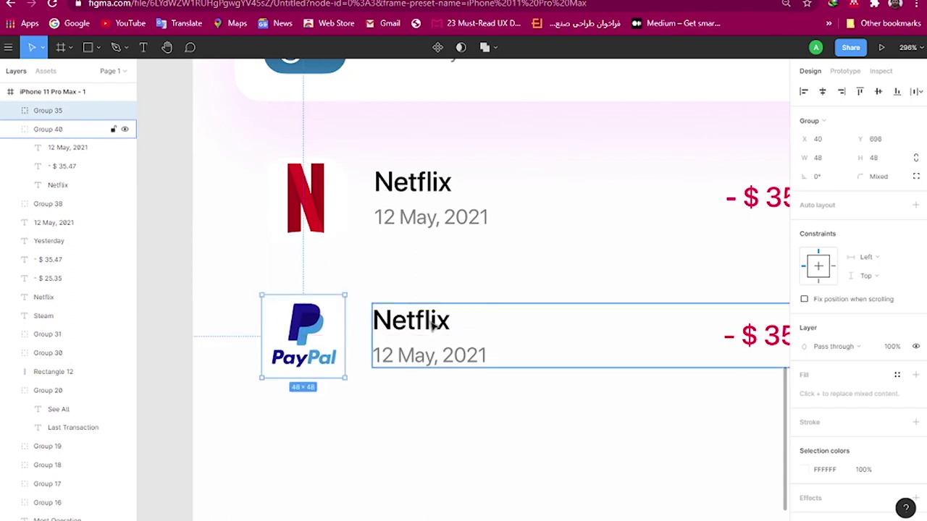
Restore the Netflix logo in the middle row and delete the leftover Steam logo copy
mouse_move(313, 201)
mouse_down()
mouse_move(231, 201)
mouse_move(313, 203)
mouse_up()
click(159, 205)
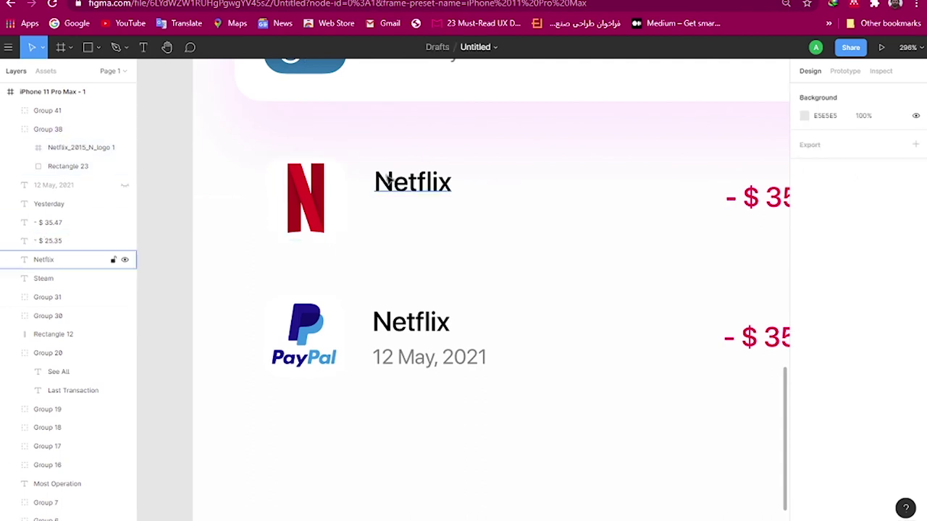
click(305, 197)
scroll(276, 159, up, 3)
click(319, 159)
click(356, 336)
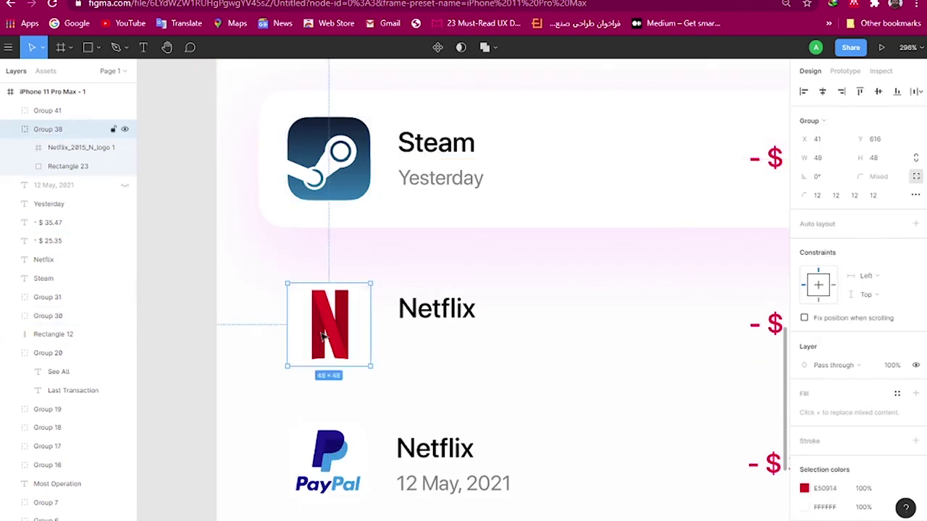
mouse_move(324, 334)
mouse_down()
mouse_move(246, 380)
mouse_move(323, 296)
mouse_up()
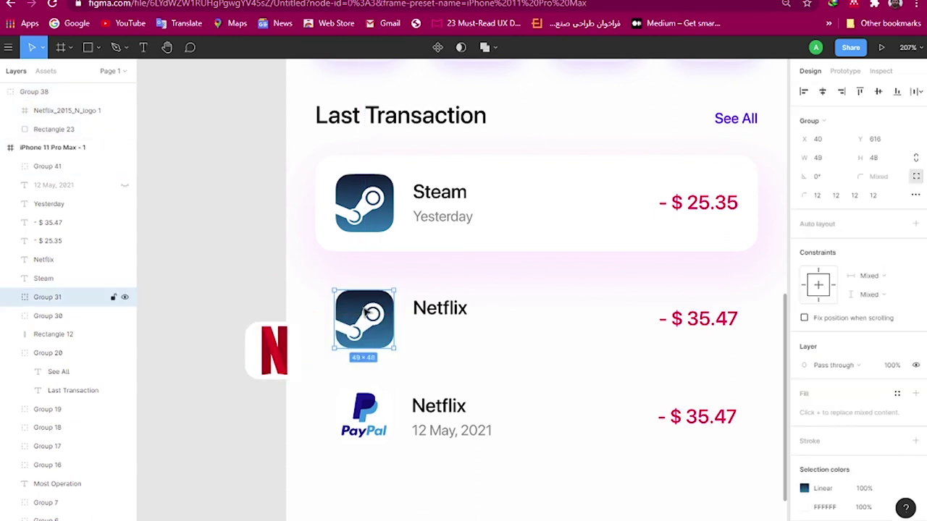
key(Delete)
drag(273, 351, 364, 313)
Copy the 12 May, 2021 date under the middle row's Netflix name
click(440, 311)
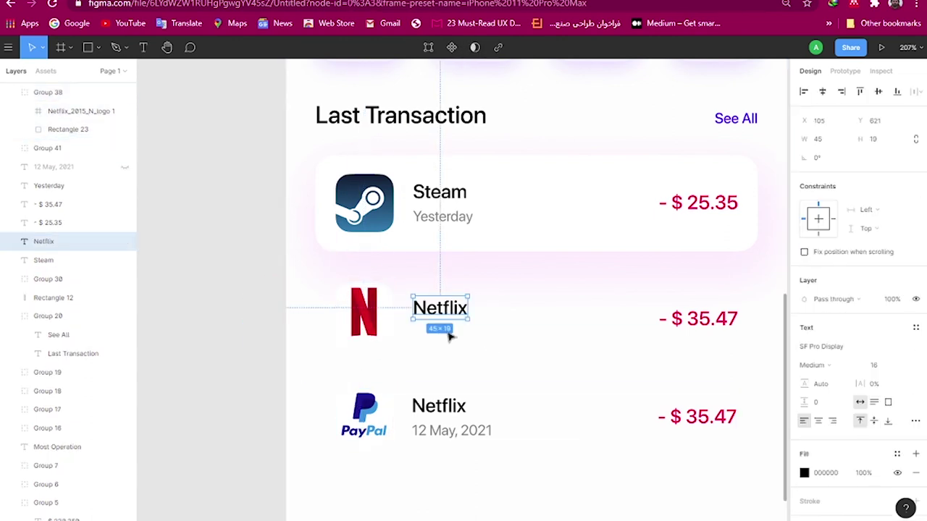
double_click(434, 431)
drag(434, 431, 441, 333)
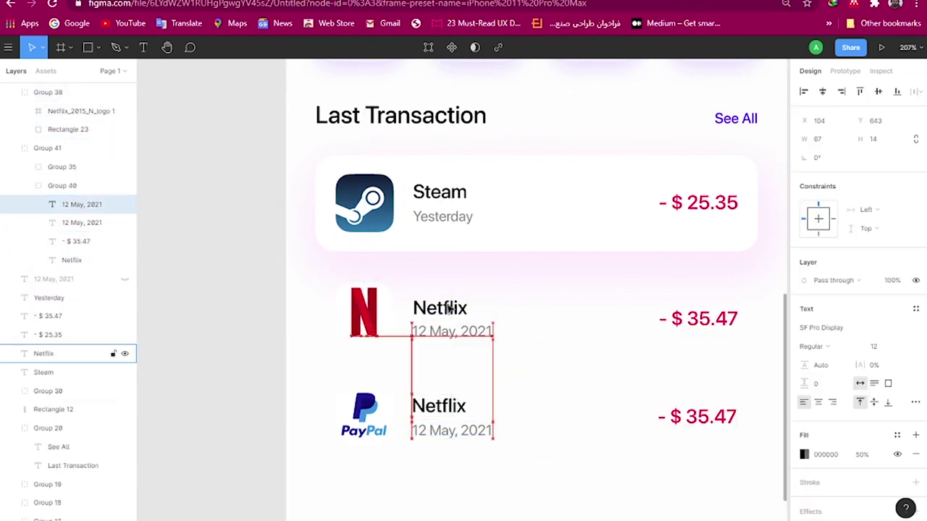
Group the copied date together with the Netflix logo in the middle row
key(ctrl+g)
click(433, 309)
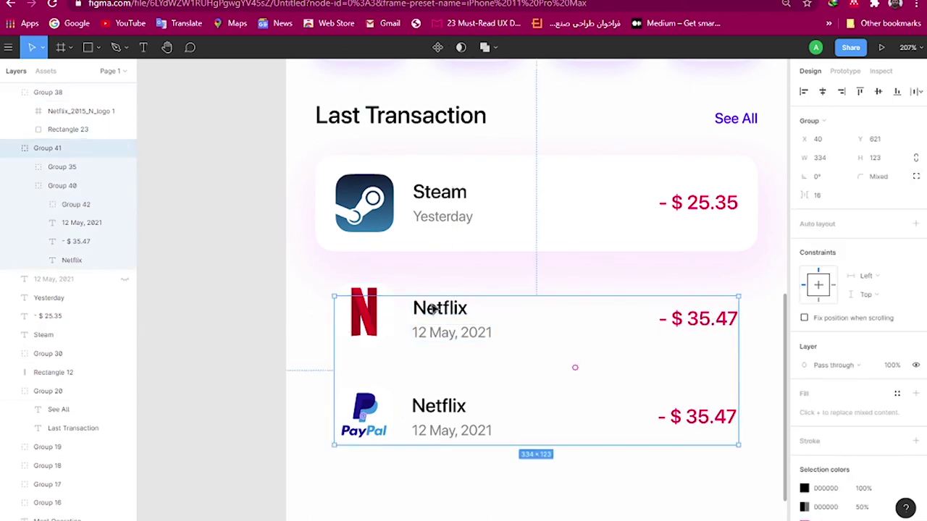
click(76, 204)
drag(76, 204, 48, 88)
shift+click(48, 111)
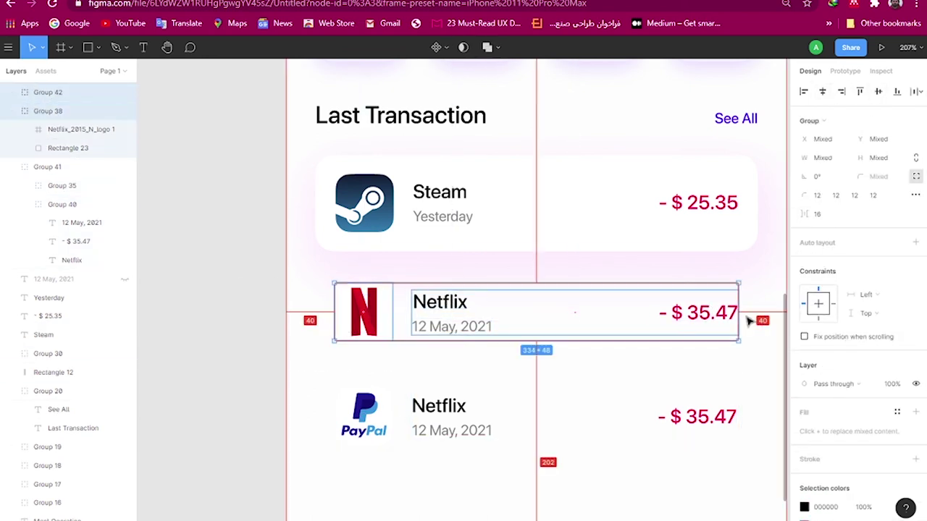
key(ctrl+g)
double_click(363, 311)
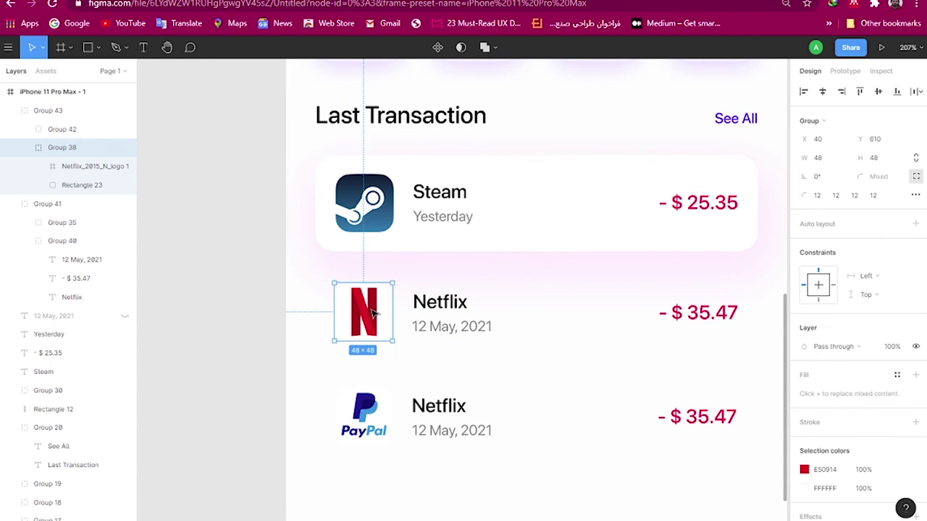
click(350, 204)
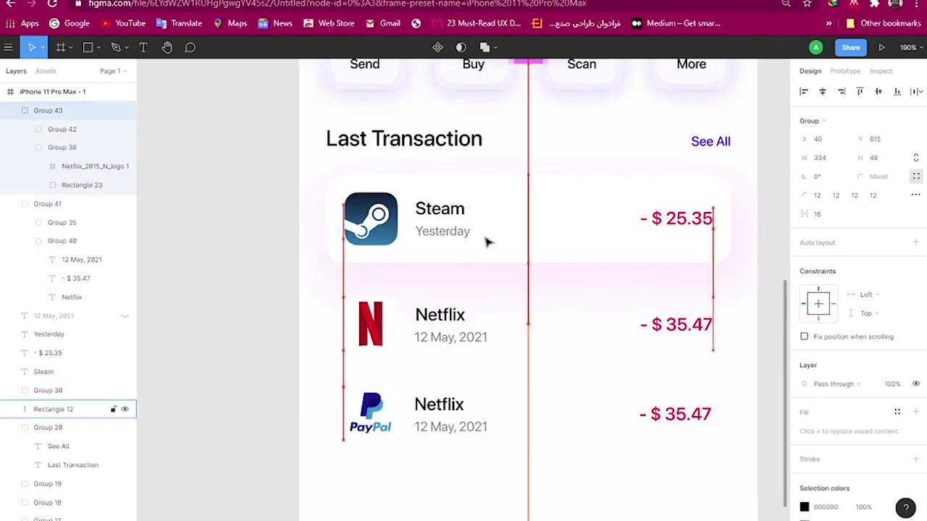
Rename the bottom row to 'Paypal Income' and change its date to 11 May, 2021
double_click(440, 405)
text(Paypal Income)
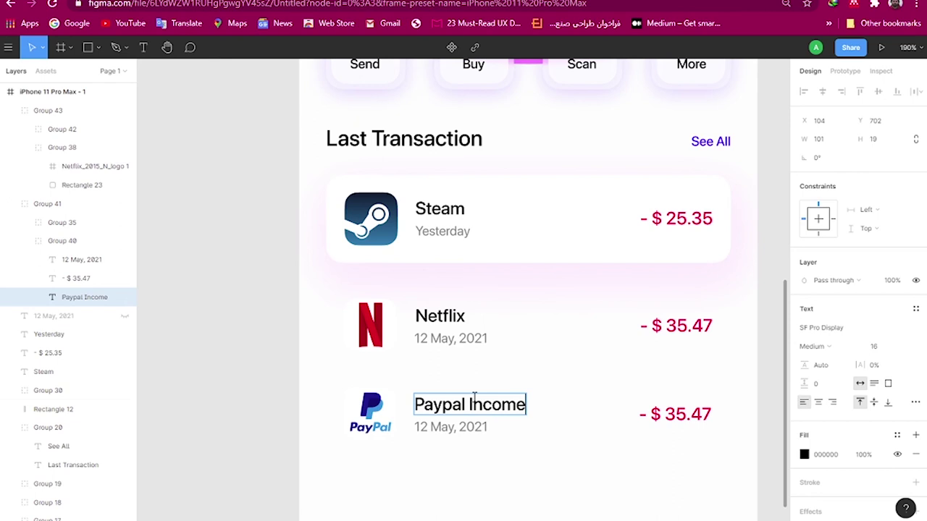
click(692, 411)
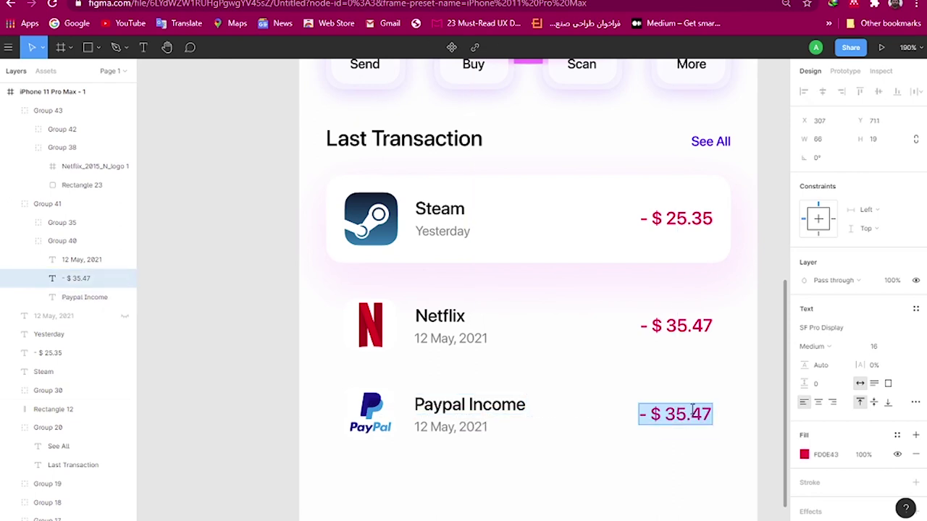
click(431, 427)
text(1)
click(649, 413)
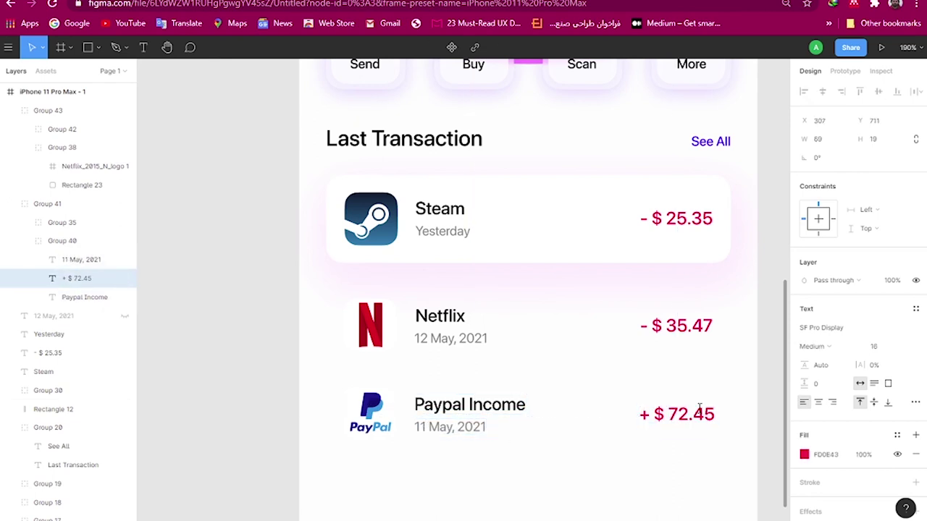
Make the bottom row's + $ 72.45 amount fill green
click(804, 455)
key(Return)
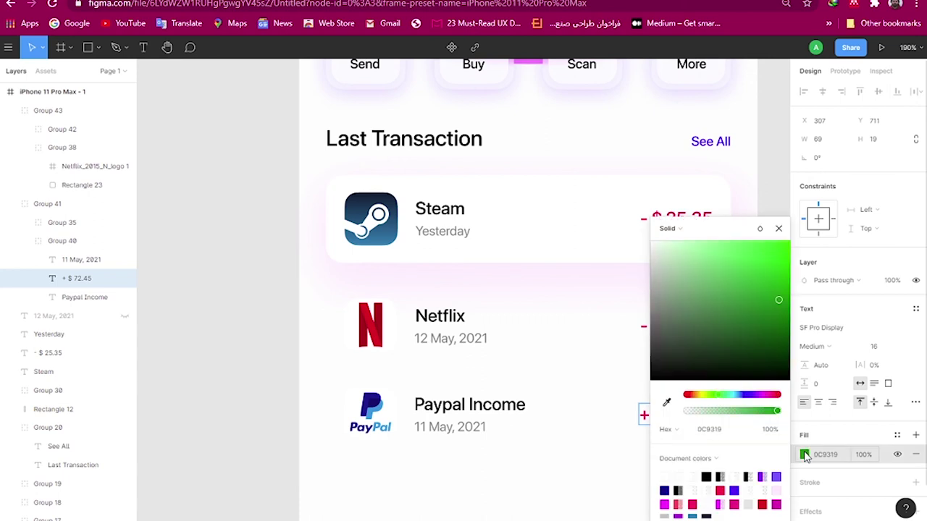
scroll(627, 160, down, 5)
key(ctrl+z)
text(0c93)
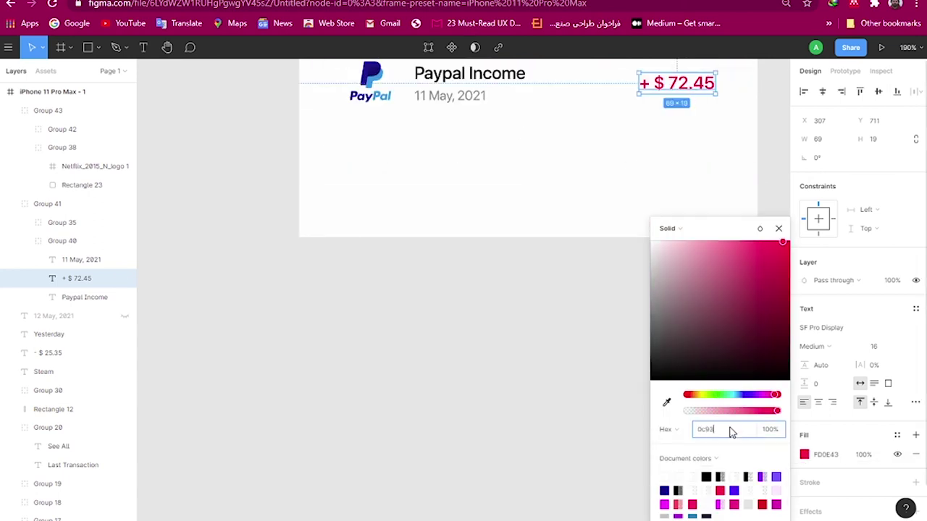
key(Return)
click(317, 208)
scroll(316, 208, down, 5)
scroll(507, 239, up, 5)
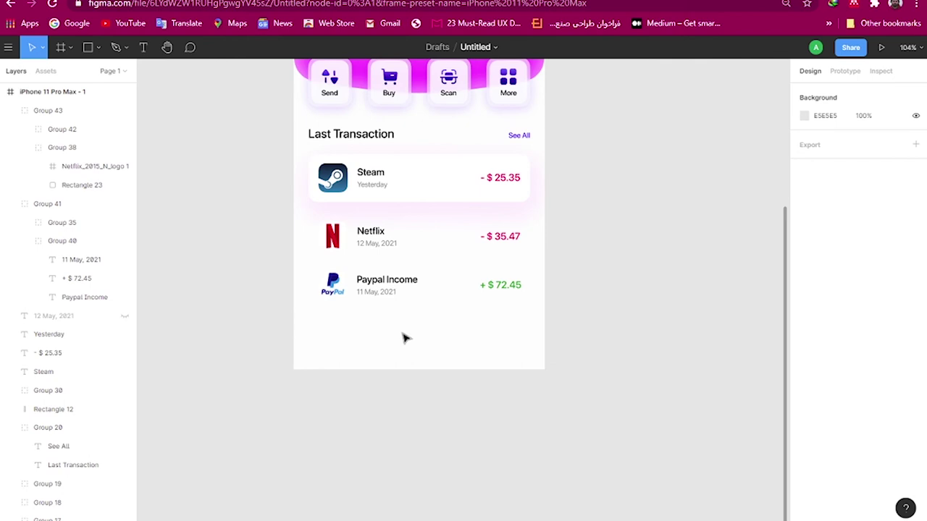
Insert a light-style Setting icon from the Iconly v2.2 plugin at the design's bottom right
click(8, 48)
click(166, 232)
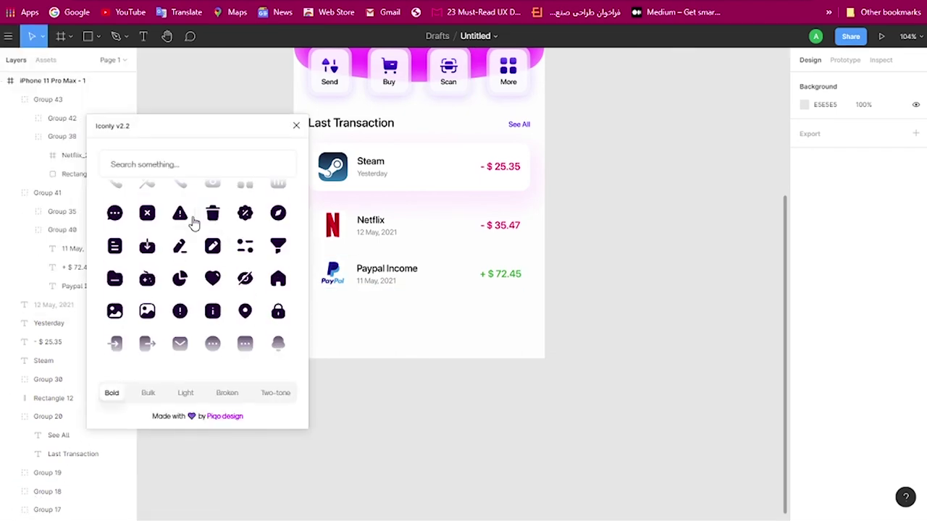
click(160, 164)
text(se)
drag(244, 244, 592, 331)
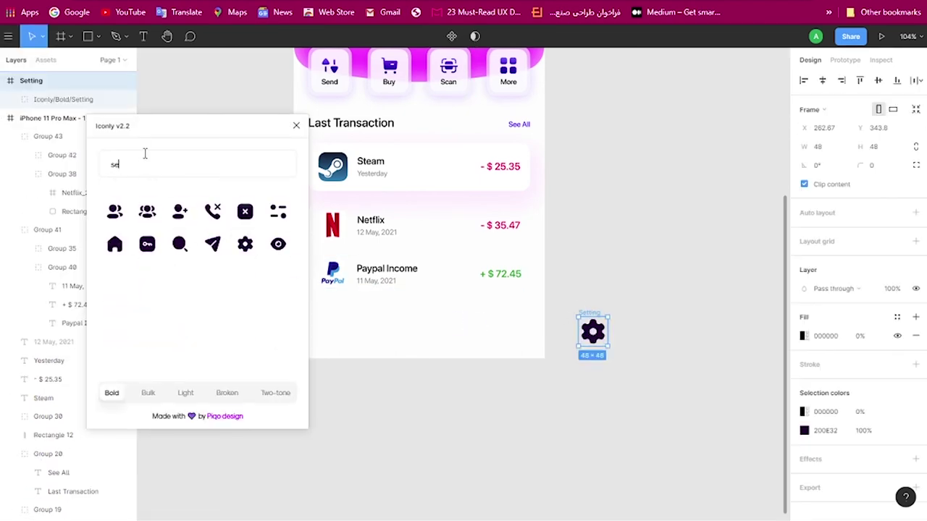
key(Delete)
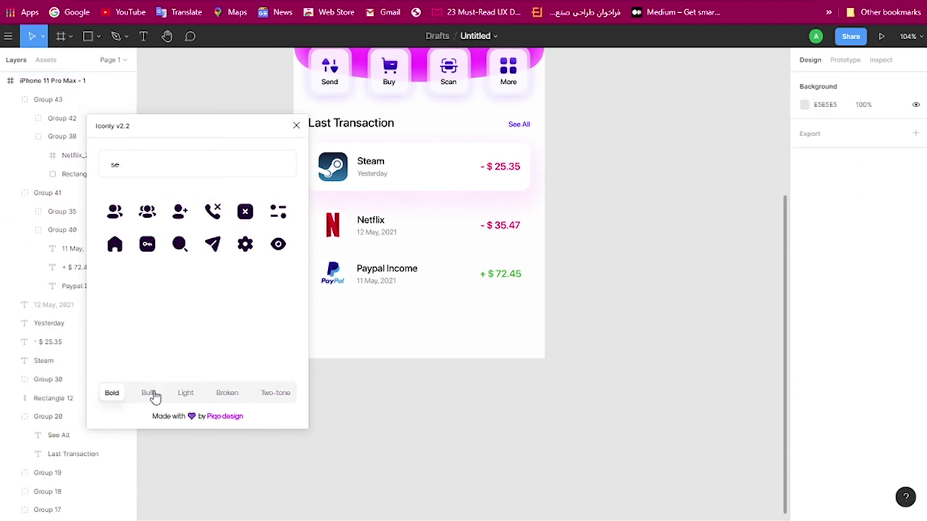
click(227, 393)
drag(147, 244, 524, 348)
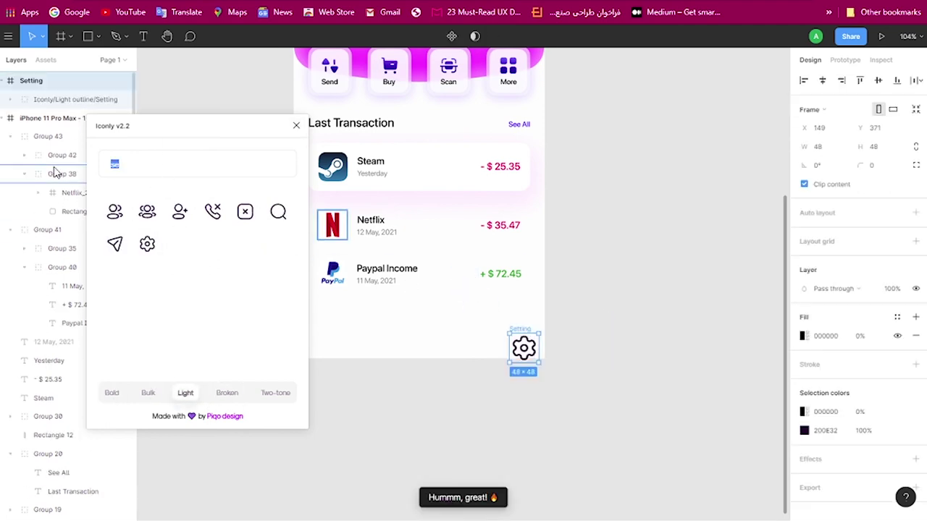
Insert the bold Wallet icon below the transactions and a Graph icon below the phone
text(wa)
click(111, 394)
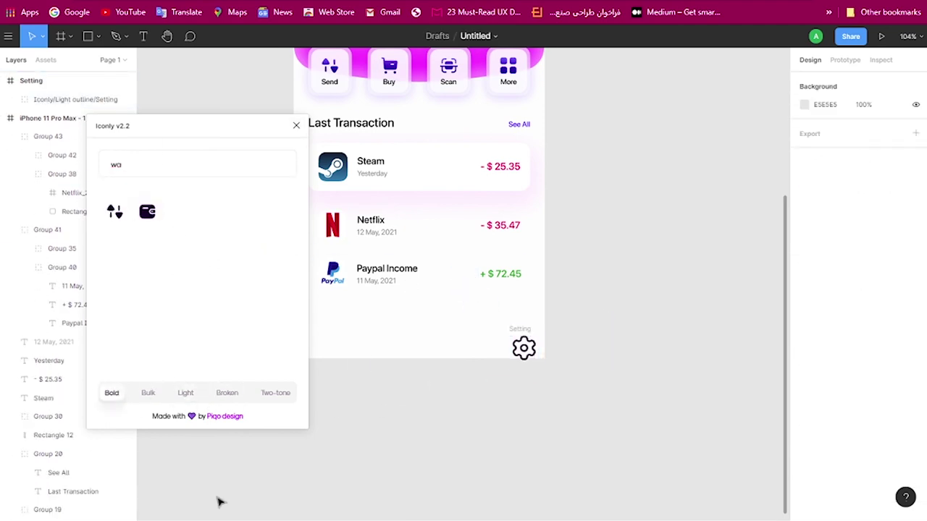
drag(147, 213, 427, 347)
click(142, 162)
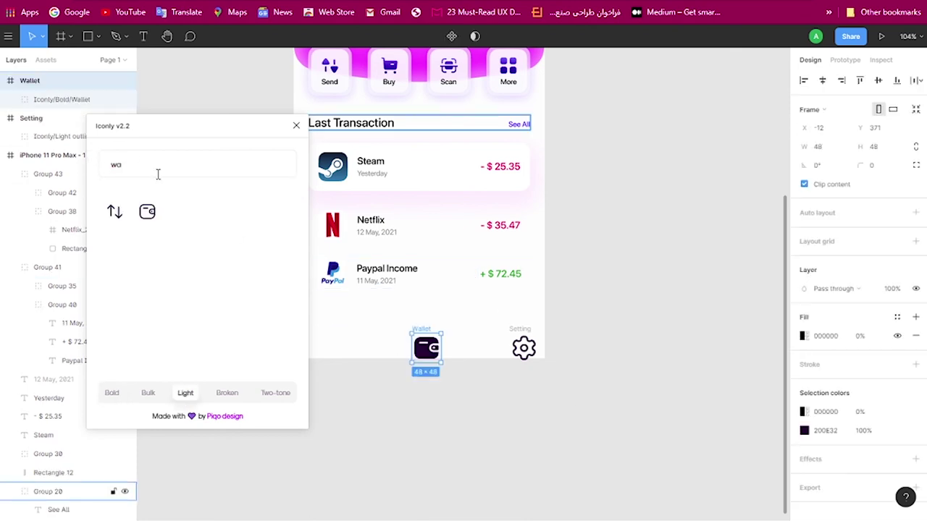
key(BackSpace)
key(BackSpace)
scroll(221, 257, down, 5)
scroll(221, 257, down, 2)
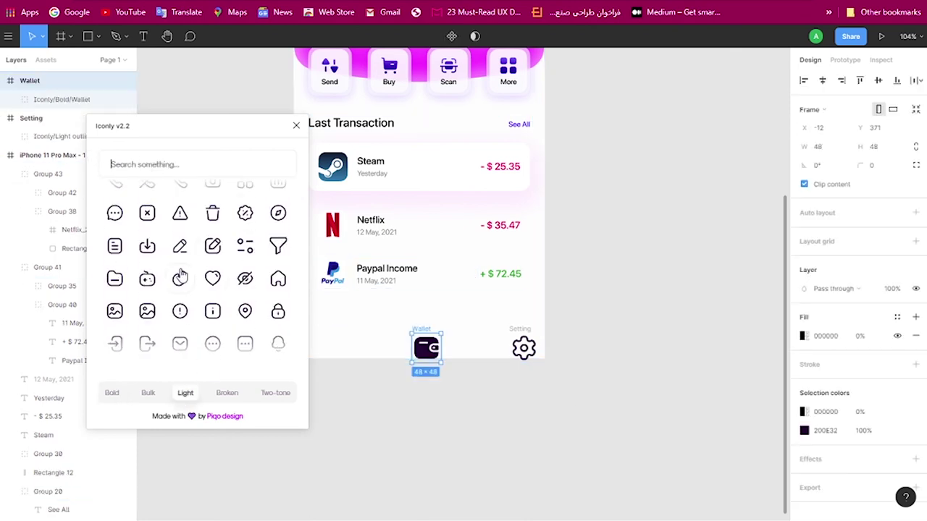
drag(179, 277, 594, 461)
click(296, 126)
Resize the Wallet and Setting icons to 32 × 32
text(32)
key(Return)
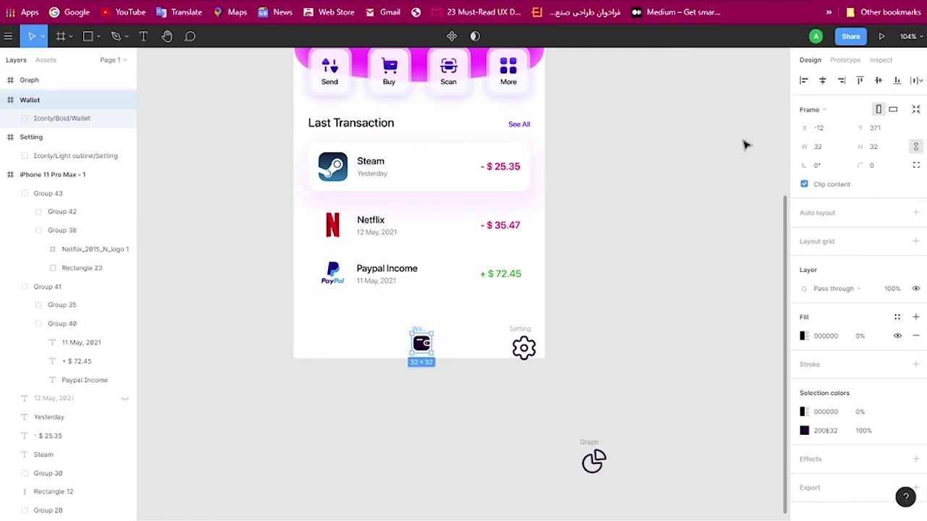
key(Tab)
key(Return)
key(Tab)
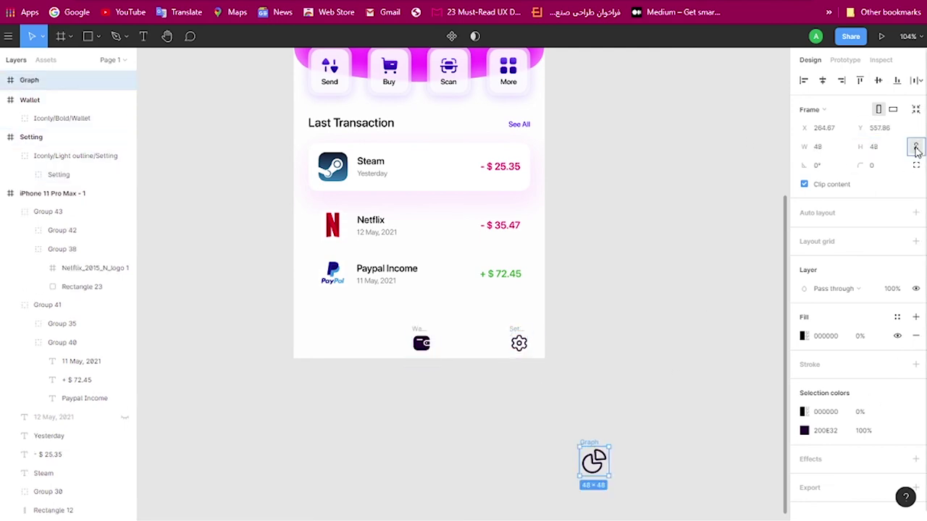
text(32)
key(Return)
Line up the Graph icon and give Wallet and Setting gradients a 575EFF first stop
drag(592, 460, 582, 334)
click(426, 333)
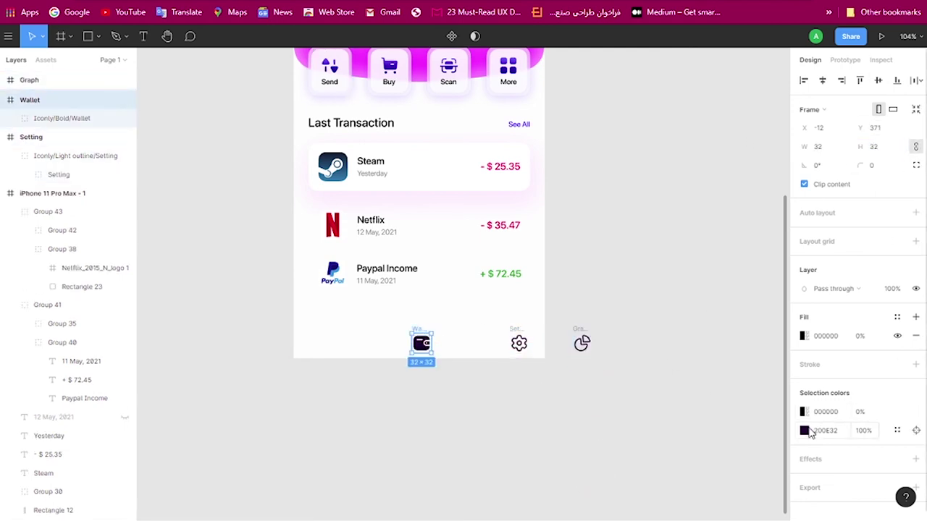
click(803, 430)
text(575eff)
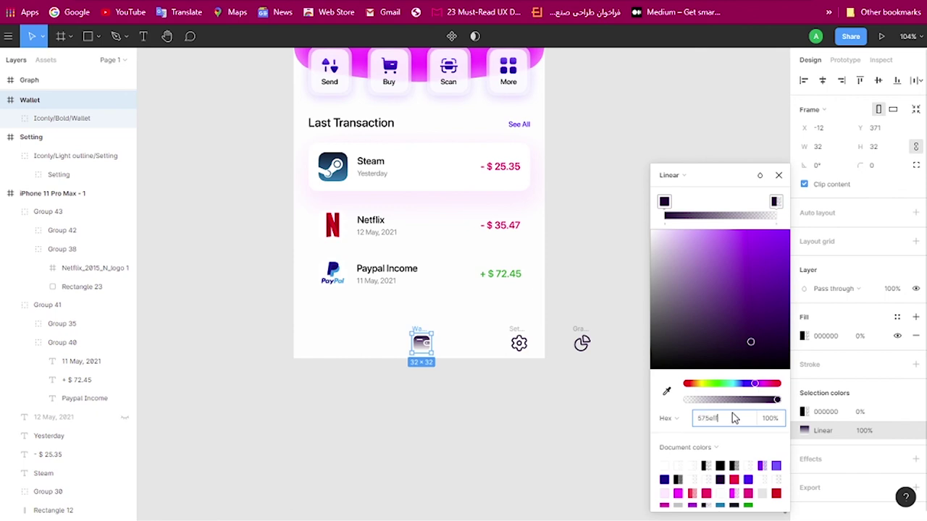
key(Return)
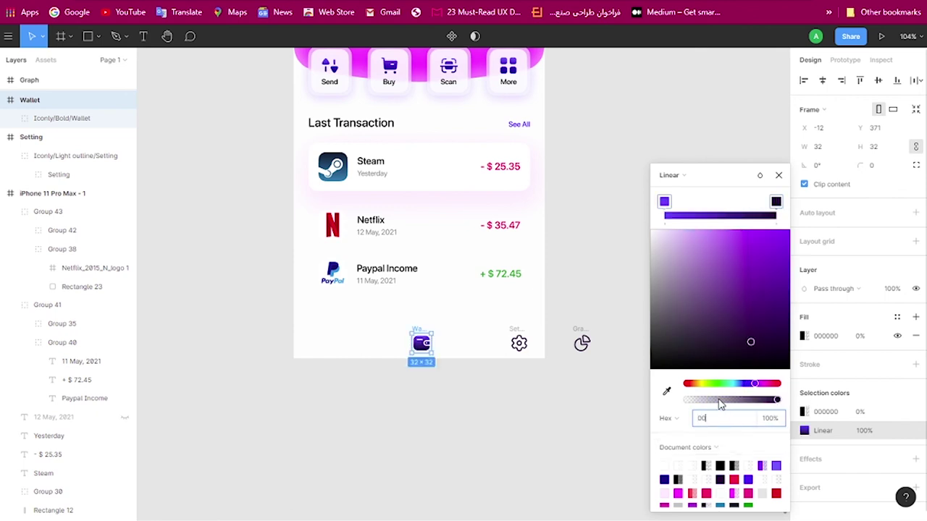
click(522, 329)
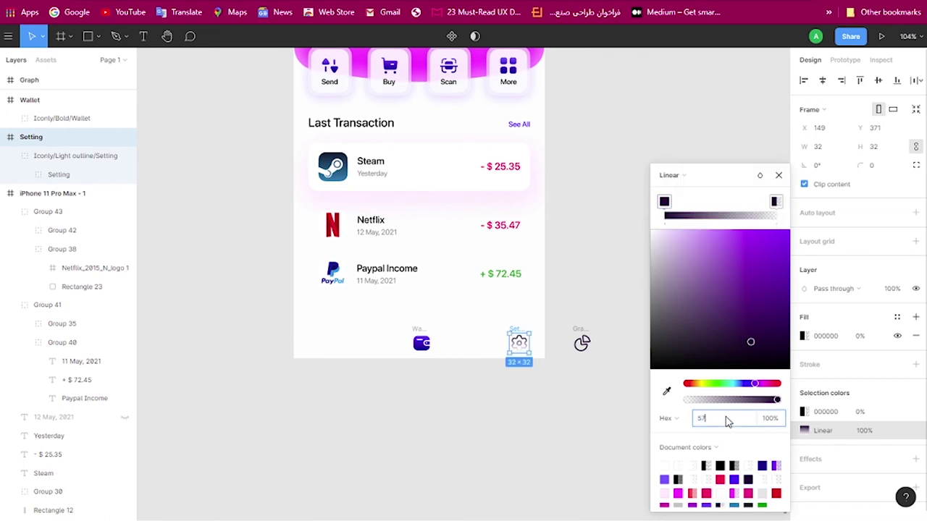
key(Return)
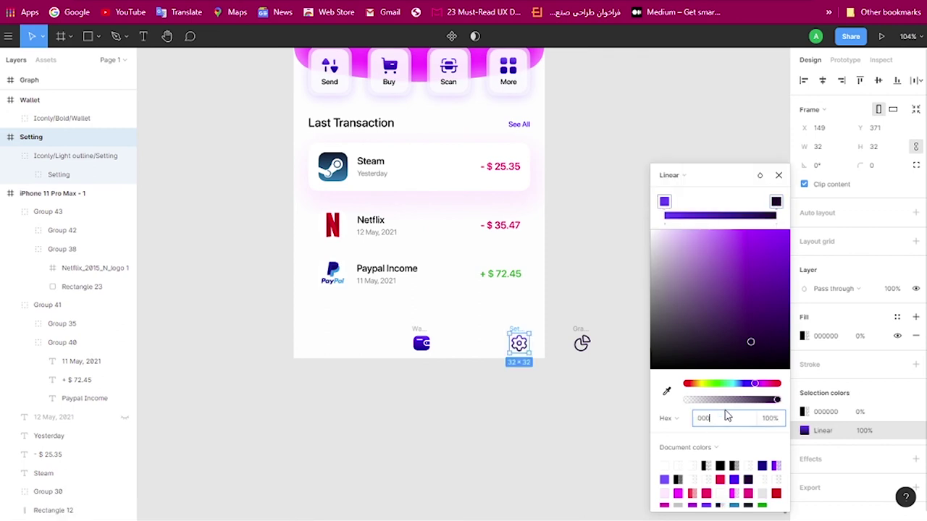
Apply the same 575EFF gradient to the Graph icon and move Wallet to the bar's left
click(581, 343)
click(803, 430)
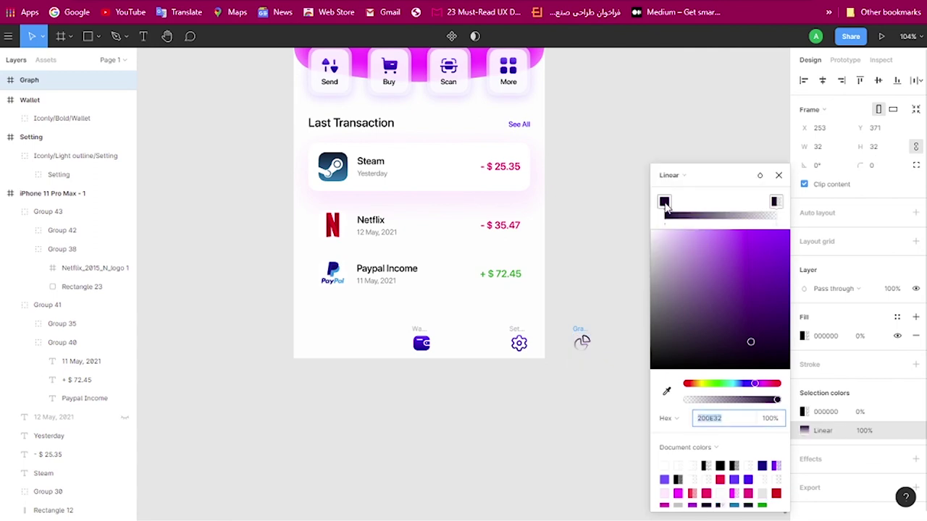
click(775, 201)
click(732, 419)
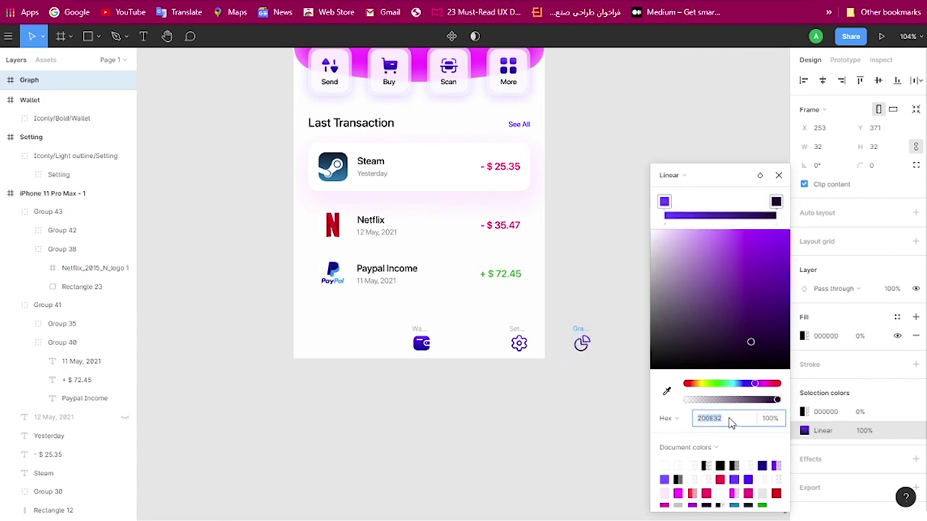
click(625, 437)
drag(422, 343, 343, 333)
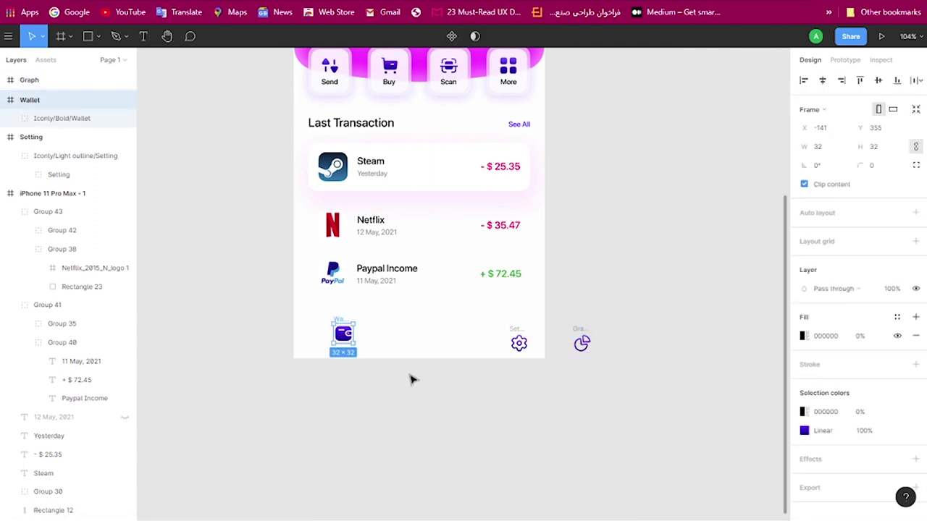
Move the Setting icon beside Wallet and bring the Graph icon into the phone frame
drag(518, 343, 419, 334)
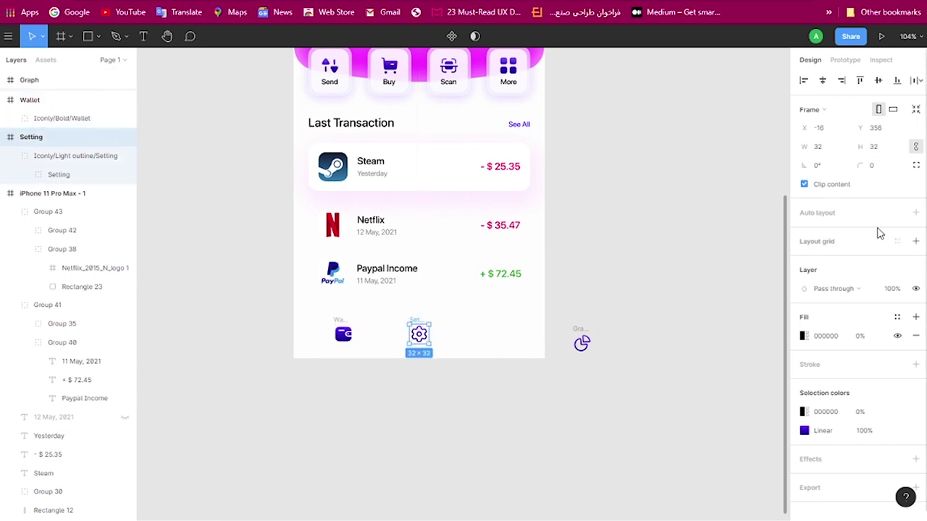
key(shift+Tab)
key(Tab)
drag(582, 341, 488, 329)
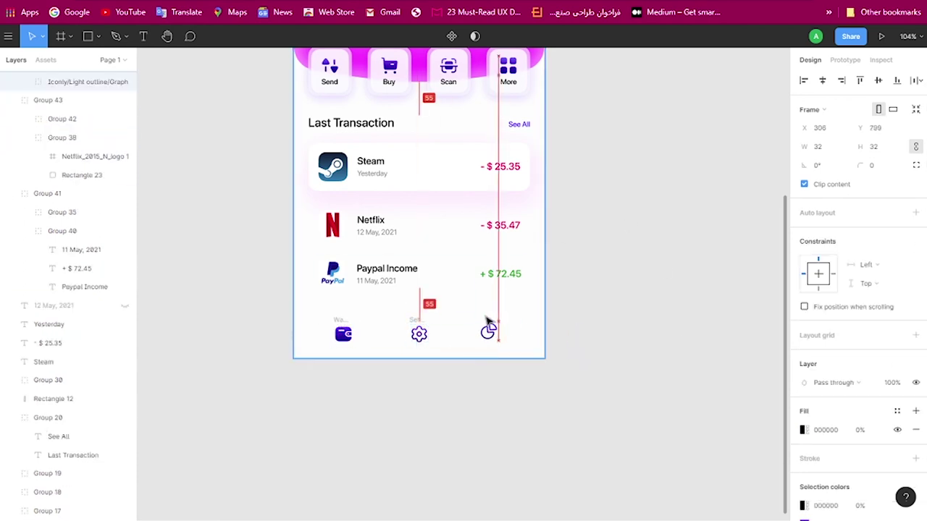
key(ctrl+z)
drag(587, 331, 485, 322)
drag(29, 80, 10, 78)
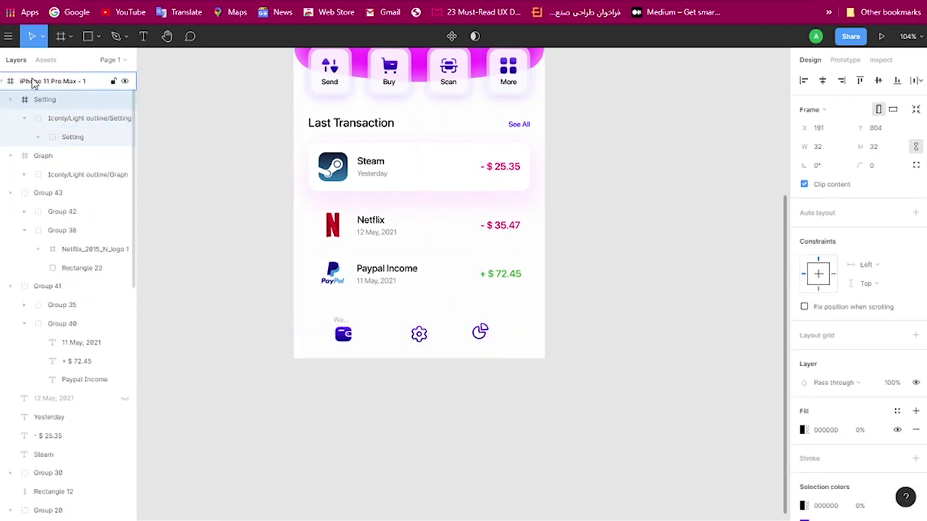
Nudge the Graph icon right and select all three nav icons together
shift+click(343, 334)
shift+click(480, 330)
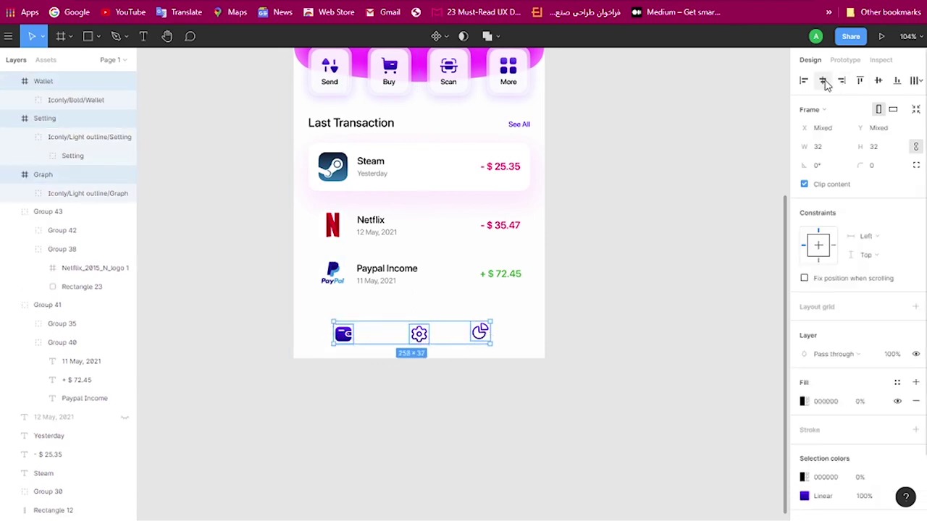
key(Tab)
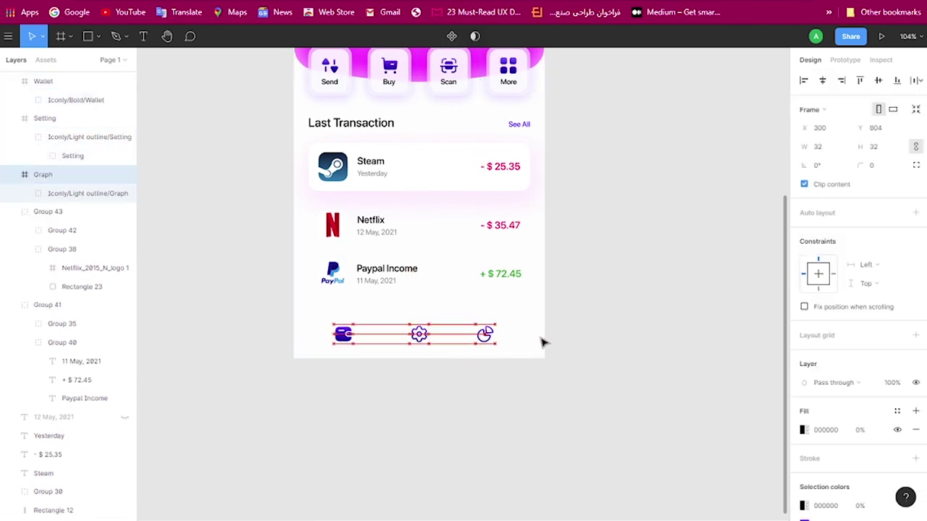
key(shift+Right)
key(Right)
click(343, 334)
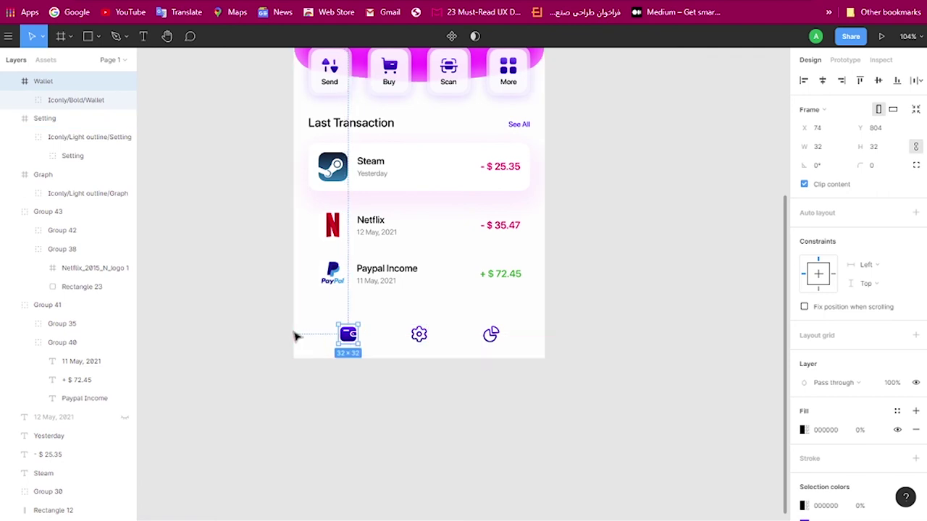
mouse_move(296, 336)
mouse_down()
mouse_move(507, 344)
mouse_move(420, 346)
mouse_up()
Reorder Graph between Wallet and Setting, even out the spacing, and fit the phone in view
click(915, 80)
click(693, 196)
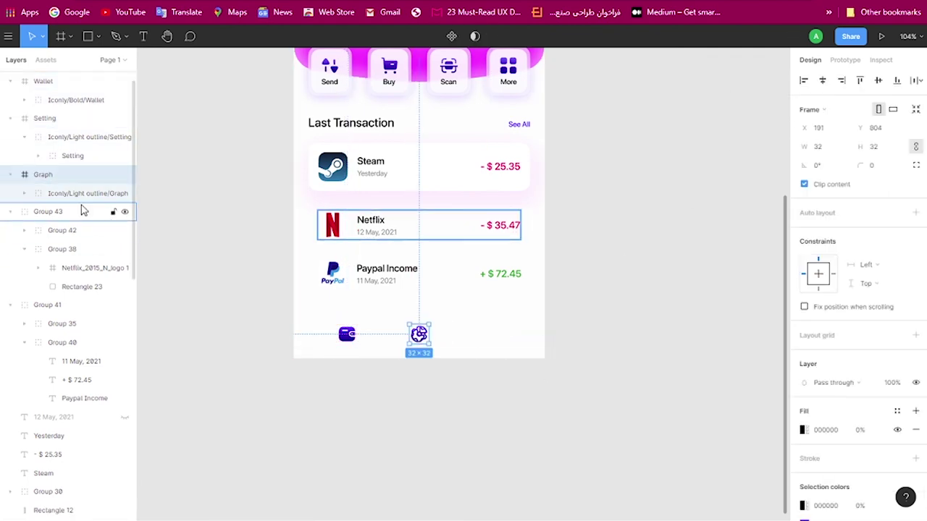
click(44, 118)
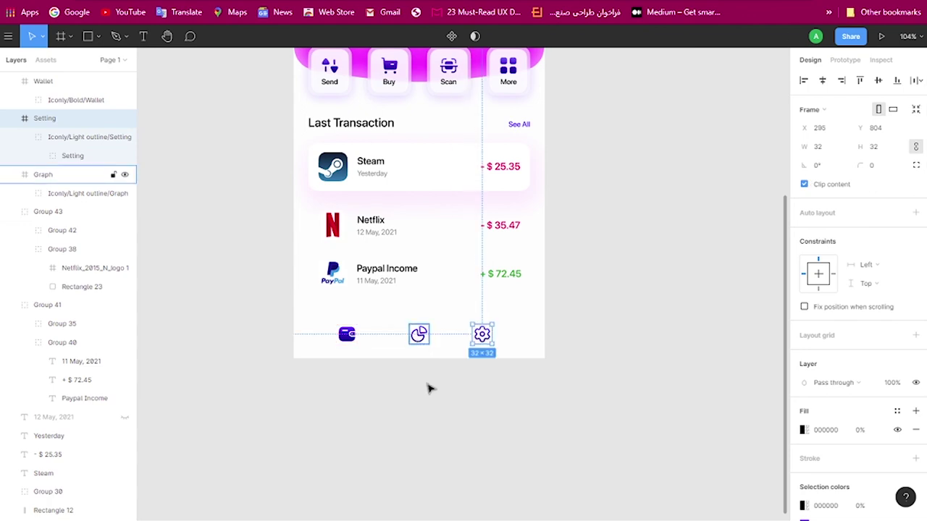
key(shift+Right)
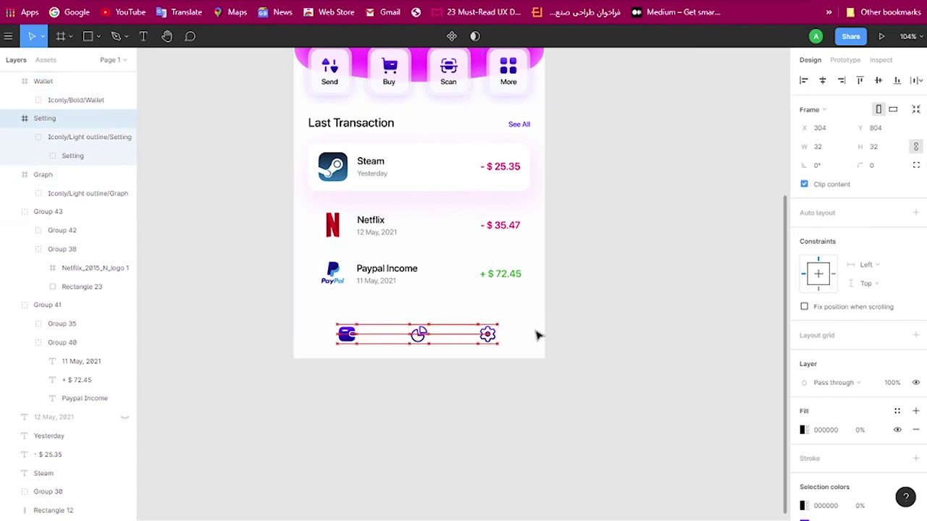
click(372, 435)
key(shift+1)
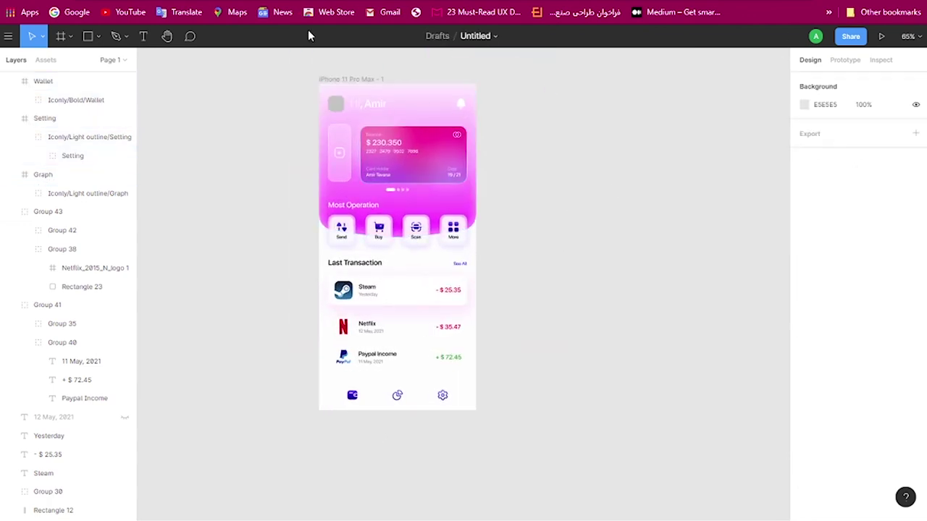
click(435, 94)
click(804, 335)
drag(397, 87, 397, 130)
key(Escape)
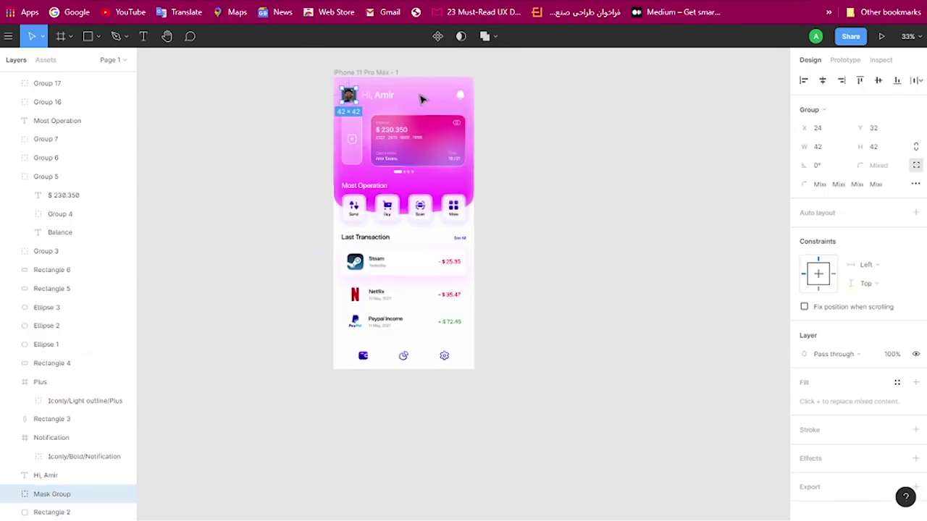
drag(542, 127, 538, 130)
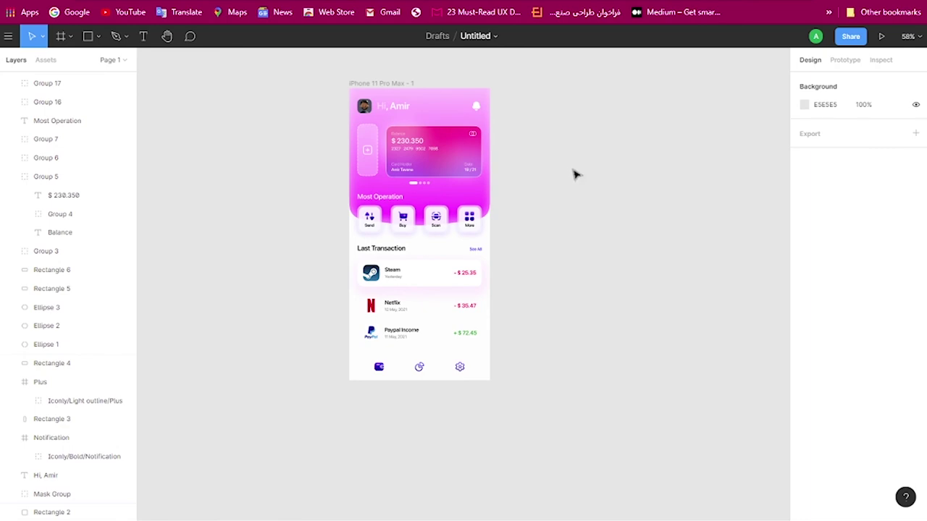
click(404, 330)
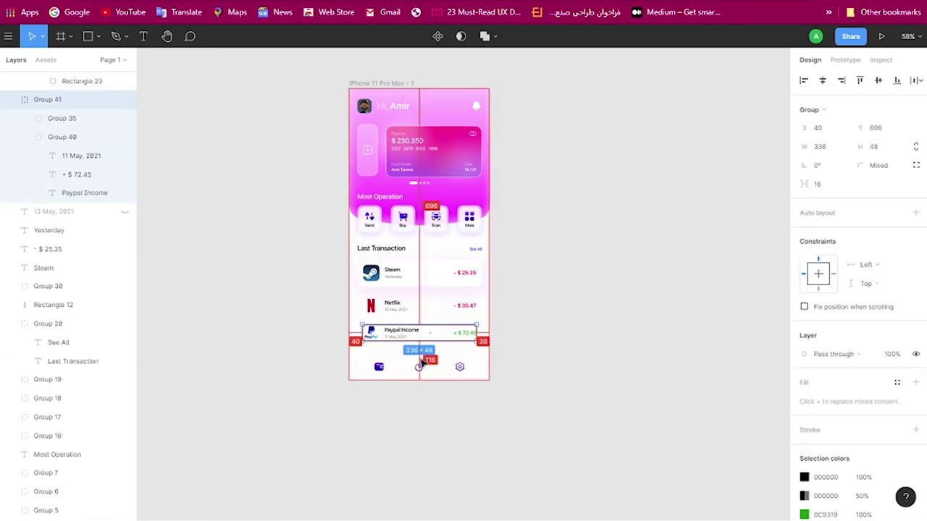
click(547, 273)
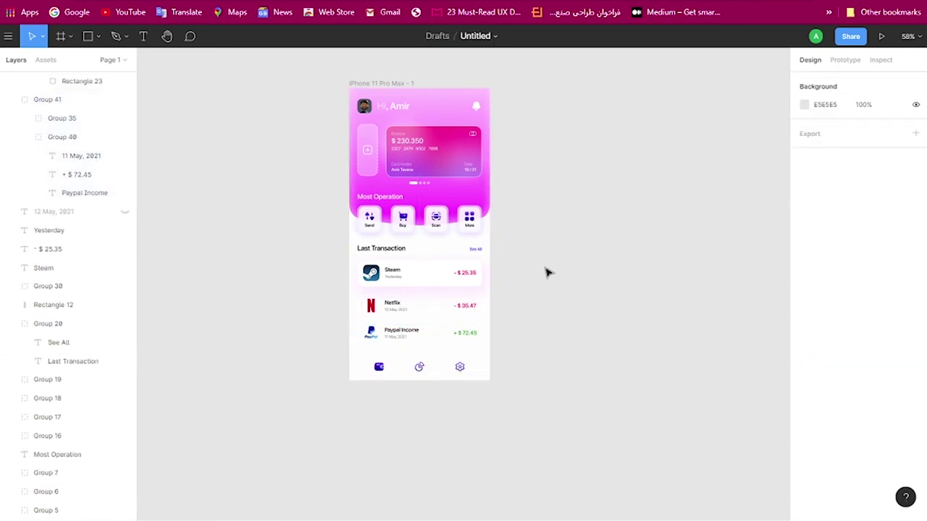